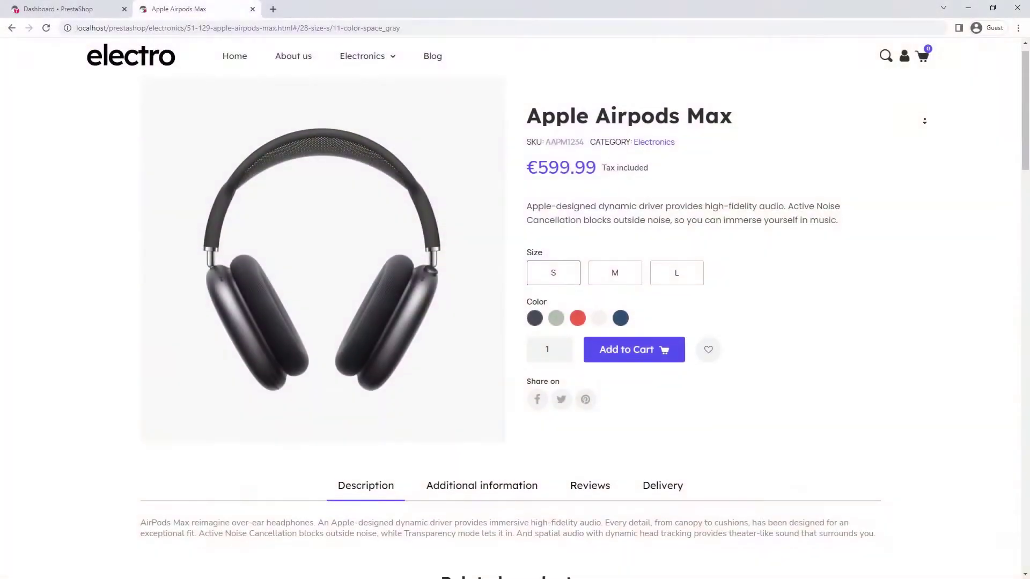
- Open the 'electro product page' Theme Builder template in the Creative Elements editor
scroll(515, 322, down, 4)
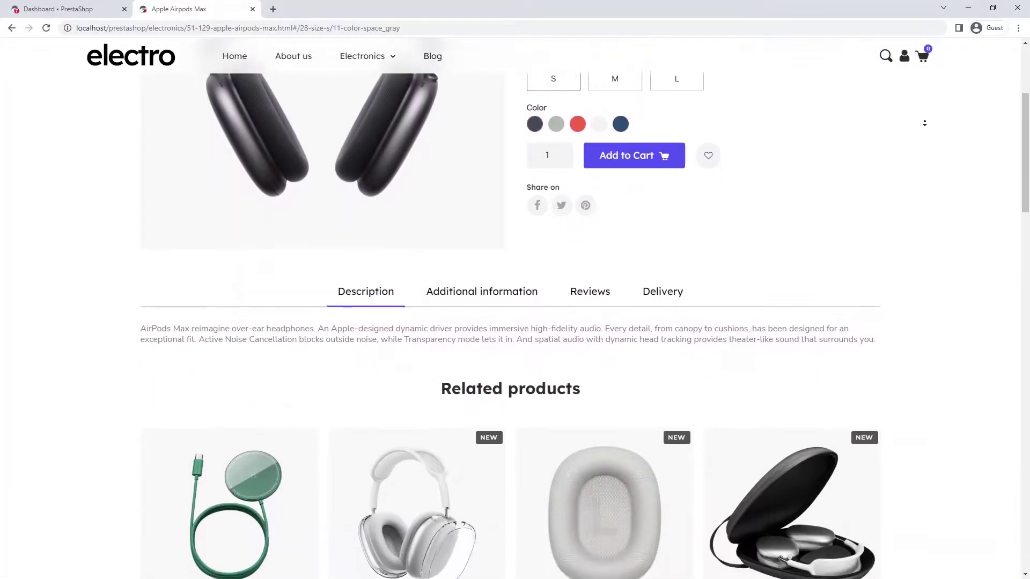
scroll(515, 322, down, 4)
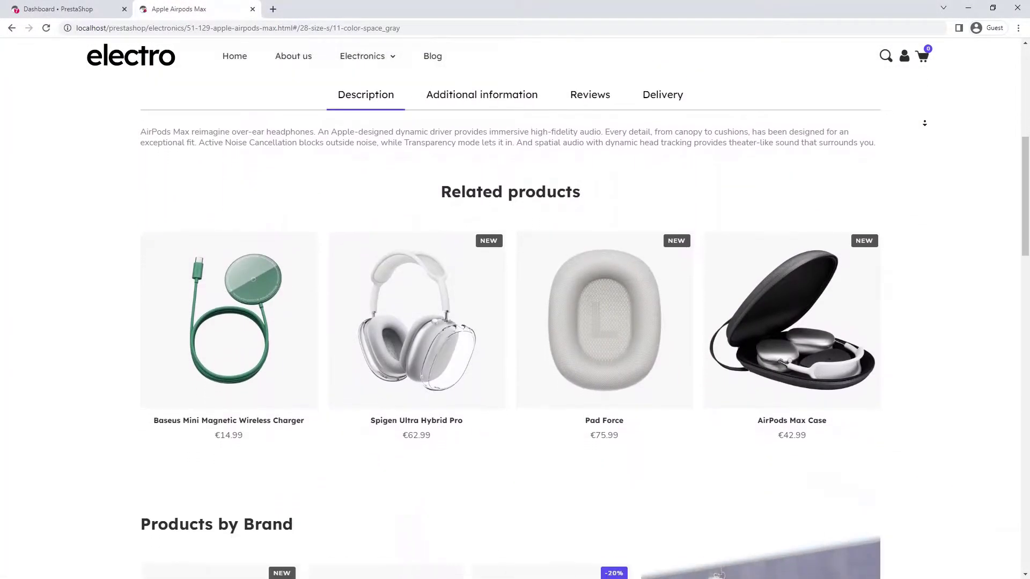
scroll(515, 321, down, 4)
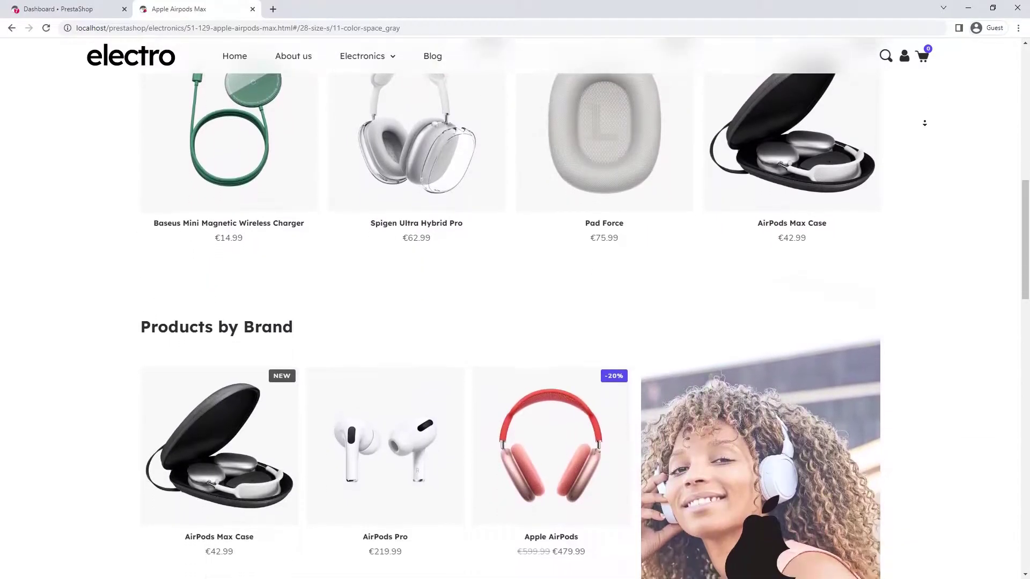
scroll(925, 123, down, 4)
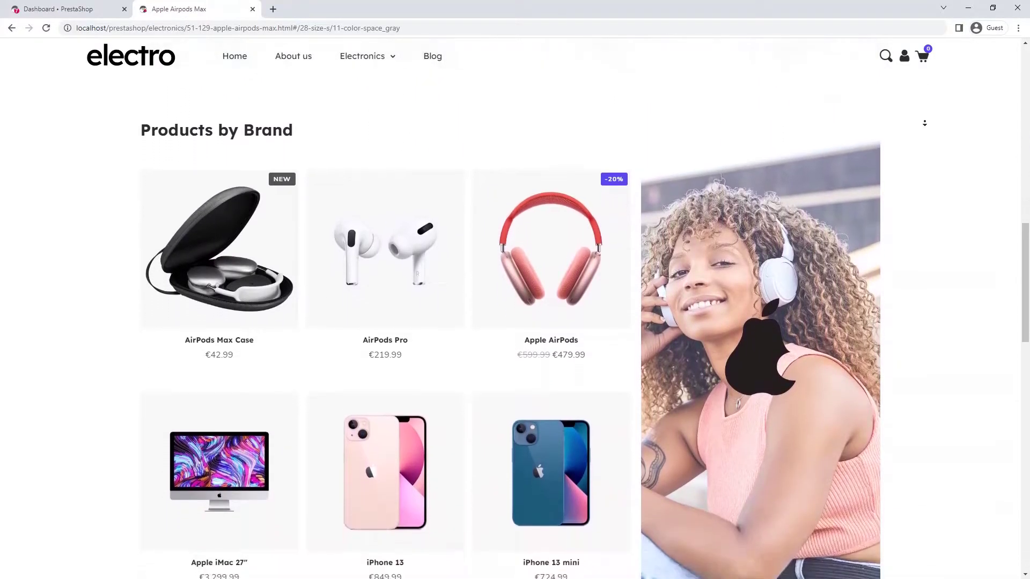
scroll(924, 122, down, 4)
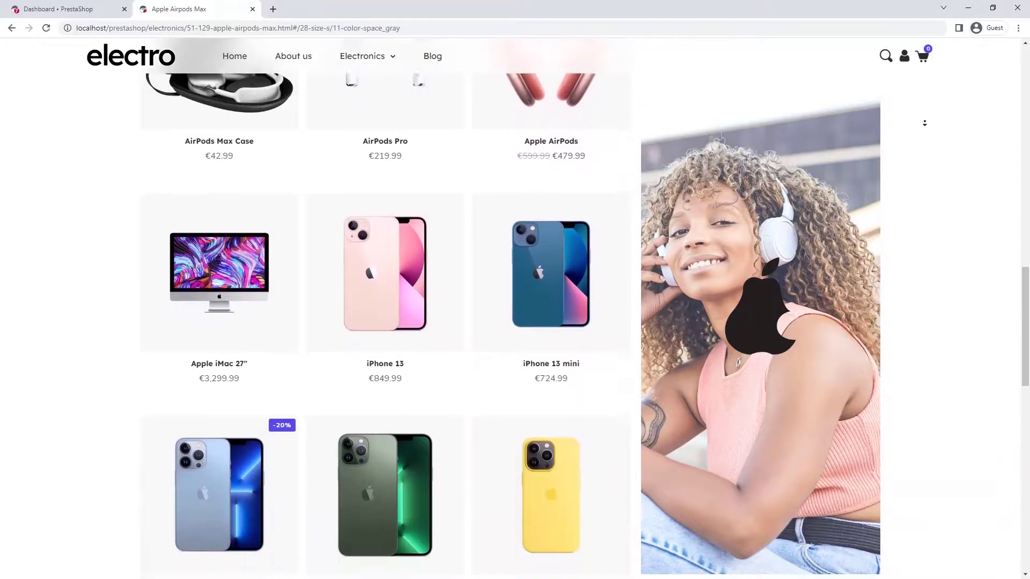
scroll(924, 122, down, 5)
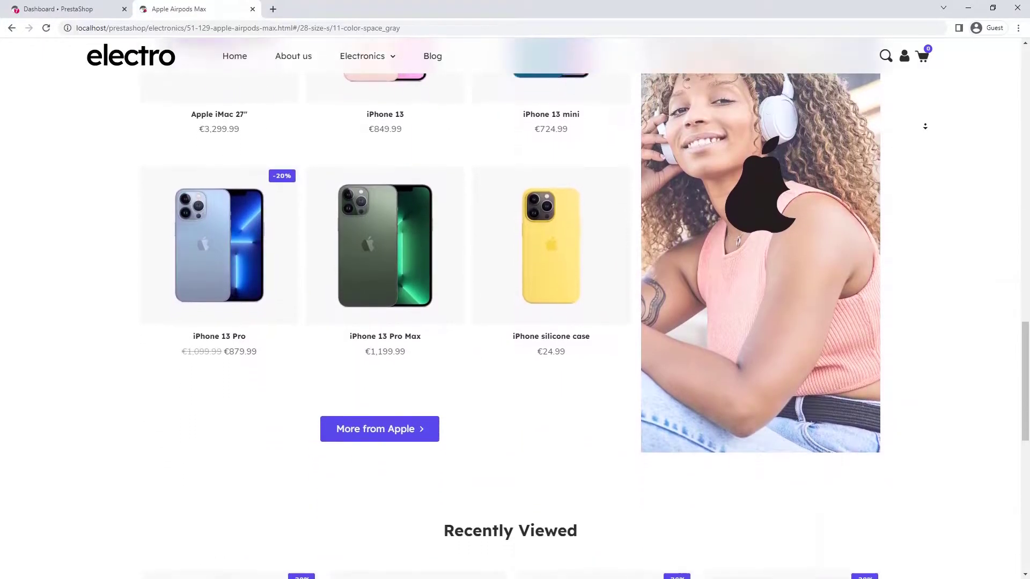
scroll(924, 127, down, 5)
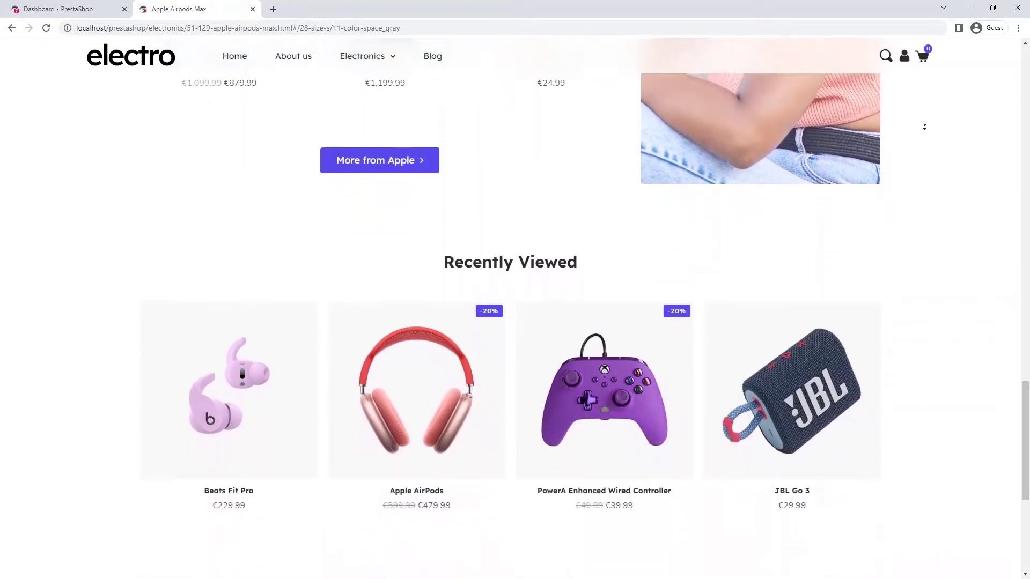
scroll(924, 126, down, 2)
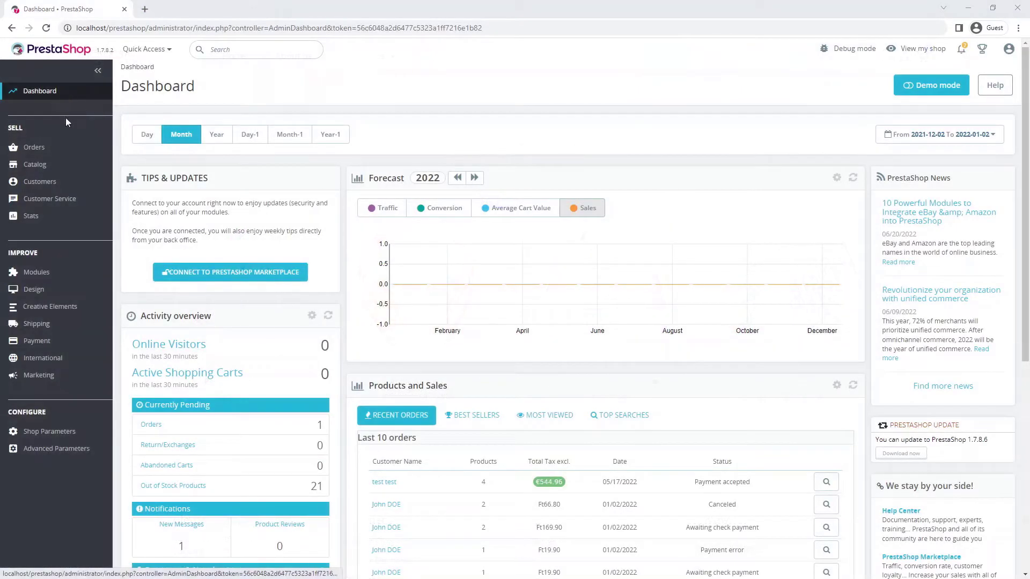
mouse_move(10, 308)
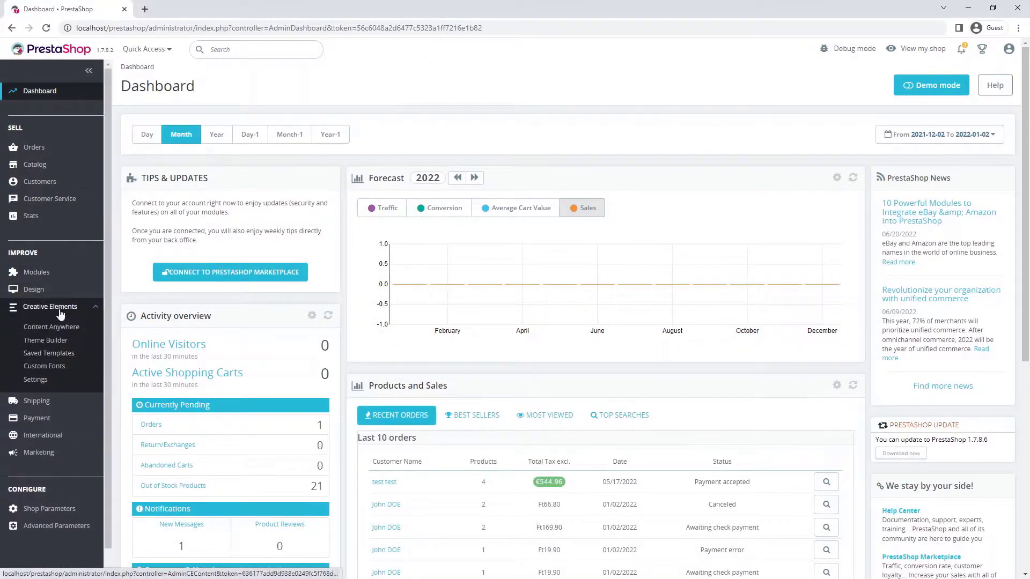
click(58, 341)
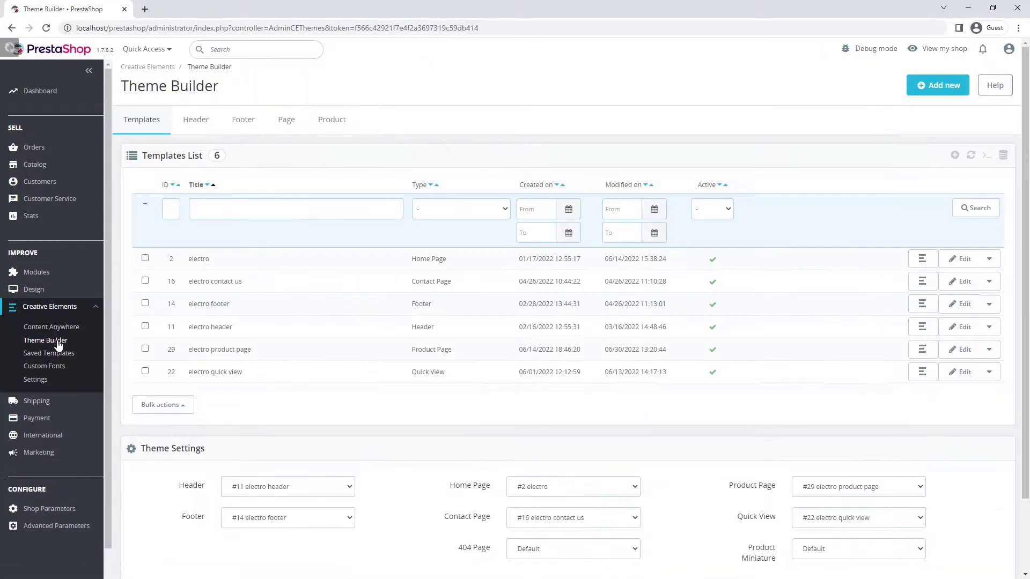
click(208, 352)
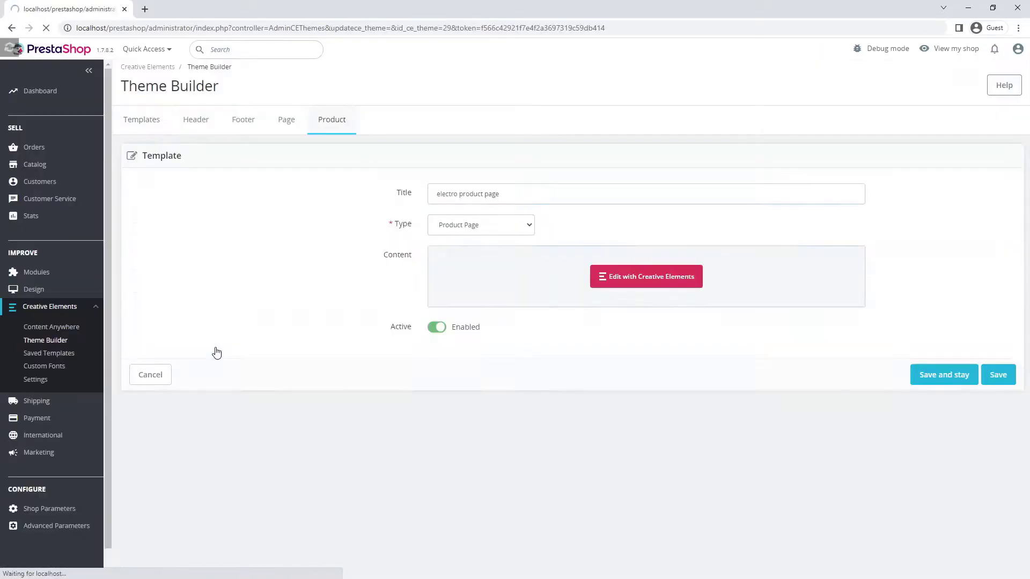
click(635, 282)
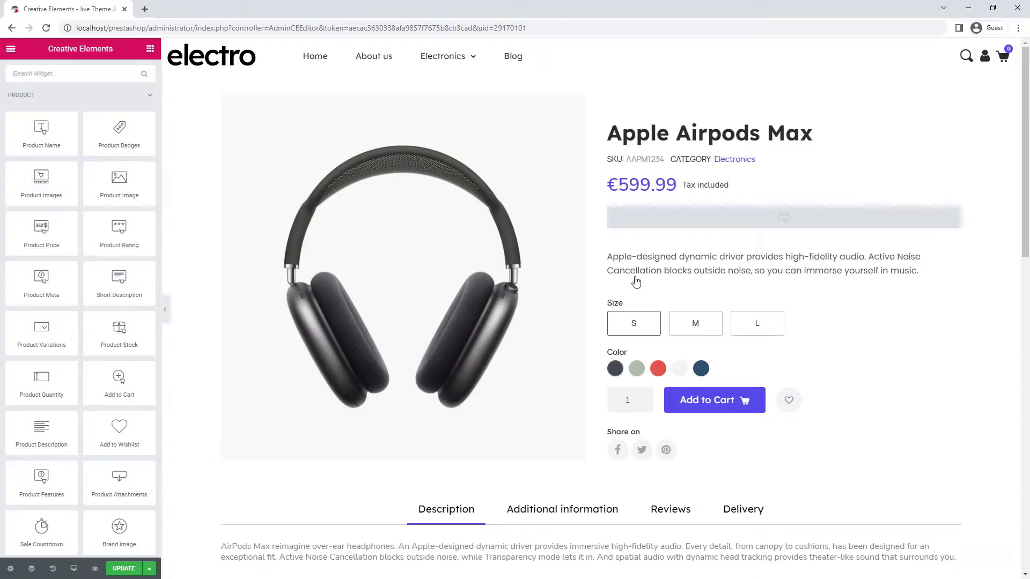
- Add a 66/33 two-column section below Related products
scroll(636, 282, down, 10)
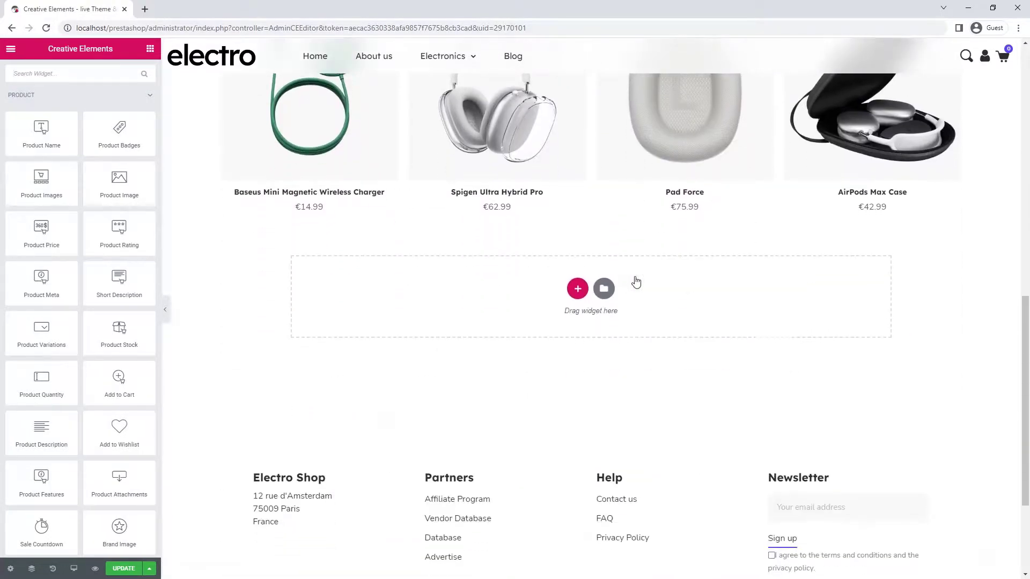
scroll(635, 281, down, 1)
click(577, 234)
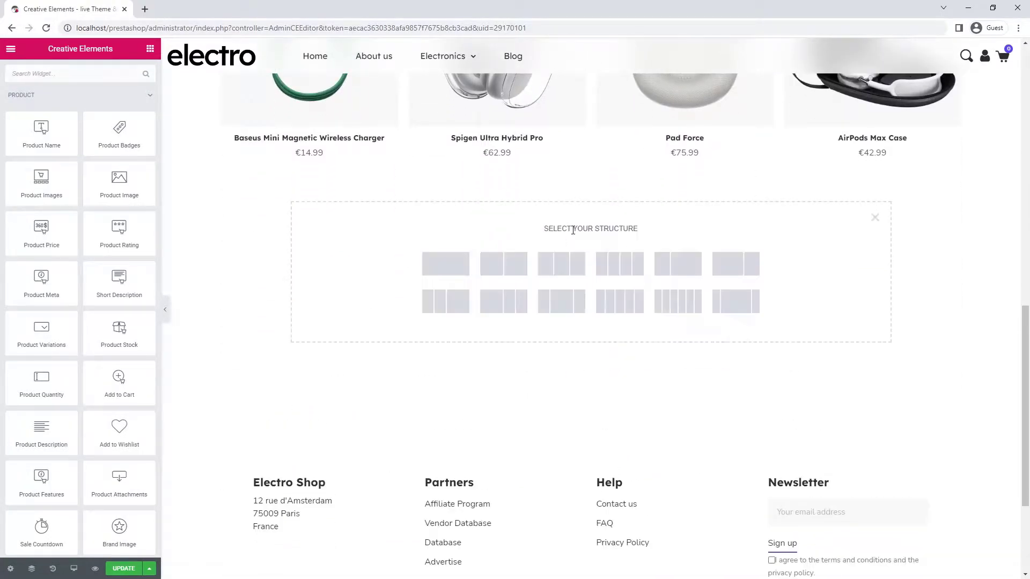
click(724, 262)
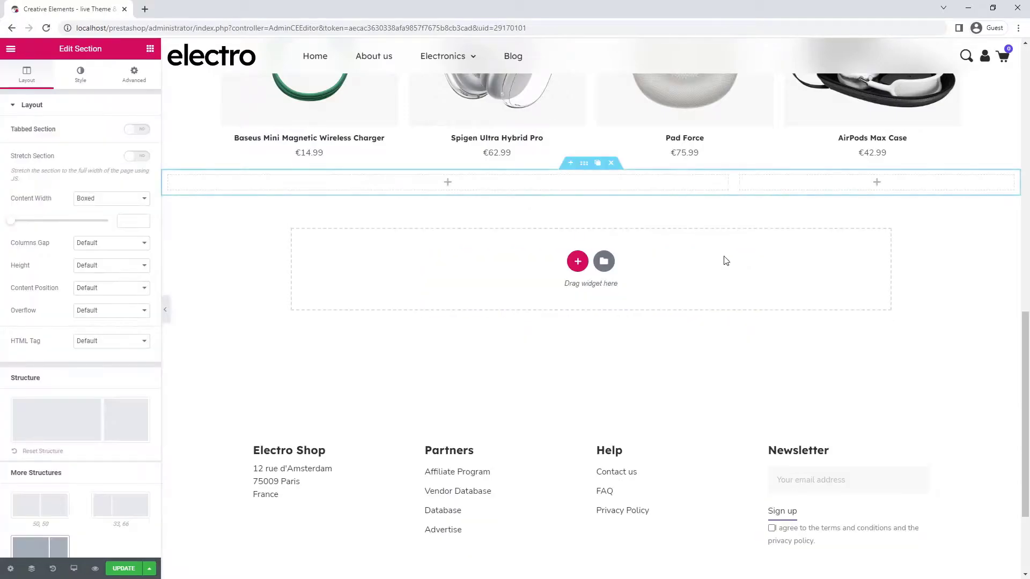
- Set the section's content width to 1400 and an unlinked top margin of 30
click(124, 223)
text(1400)
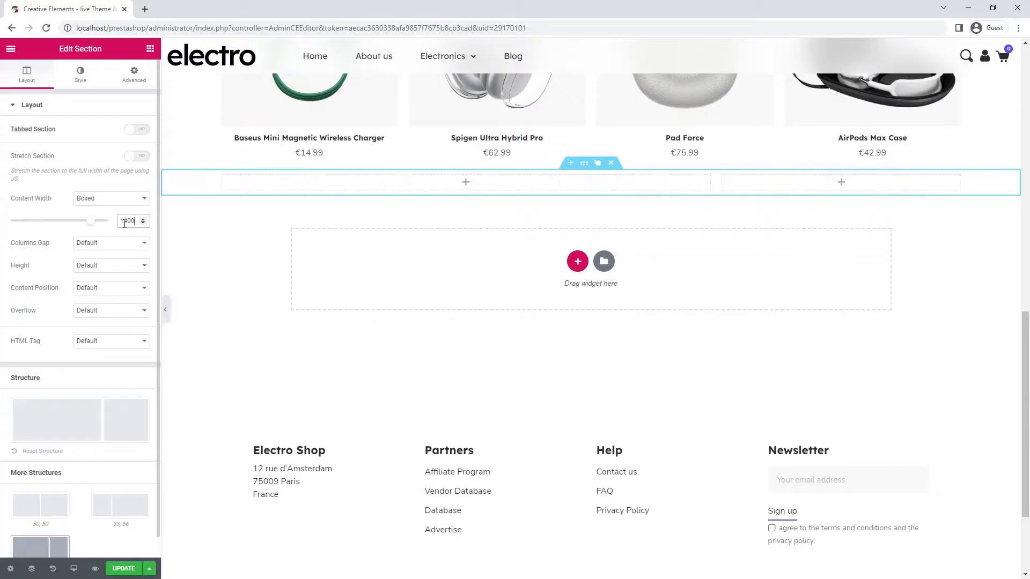
click(135, 74)
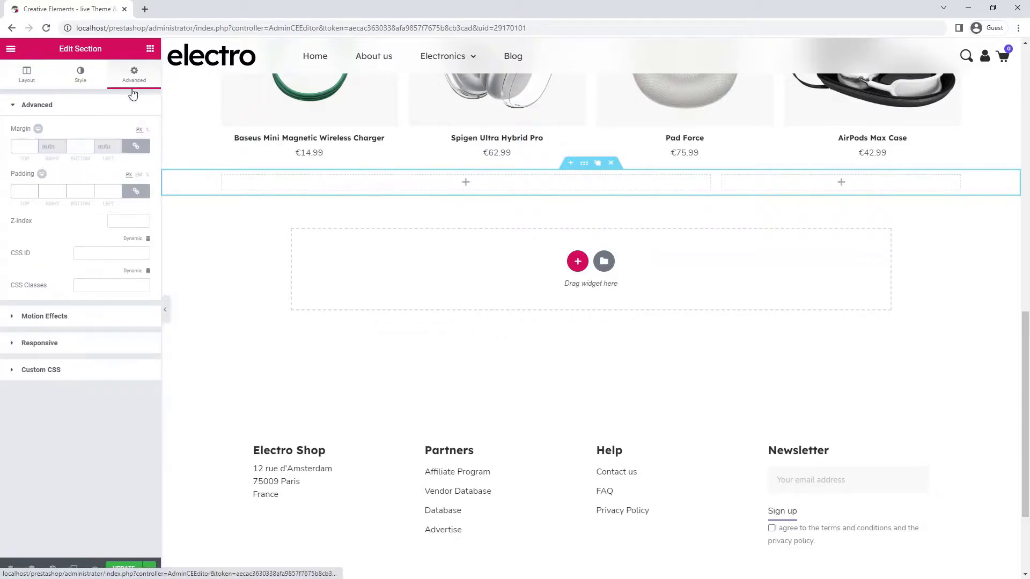
click(133, 147)
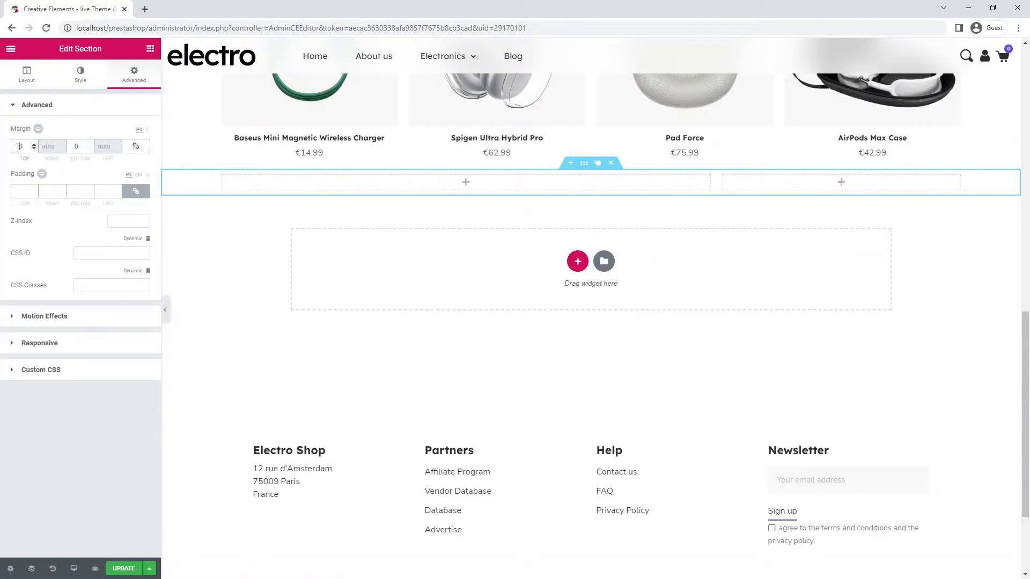
text(3)
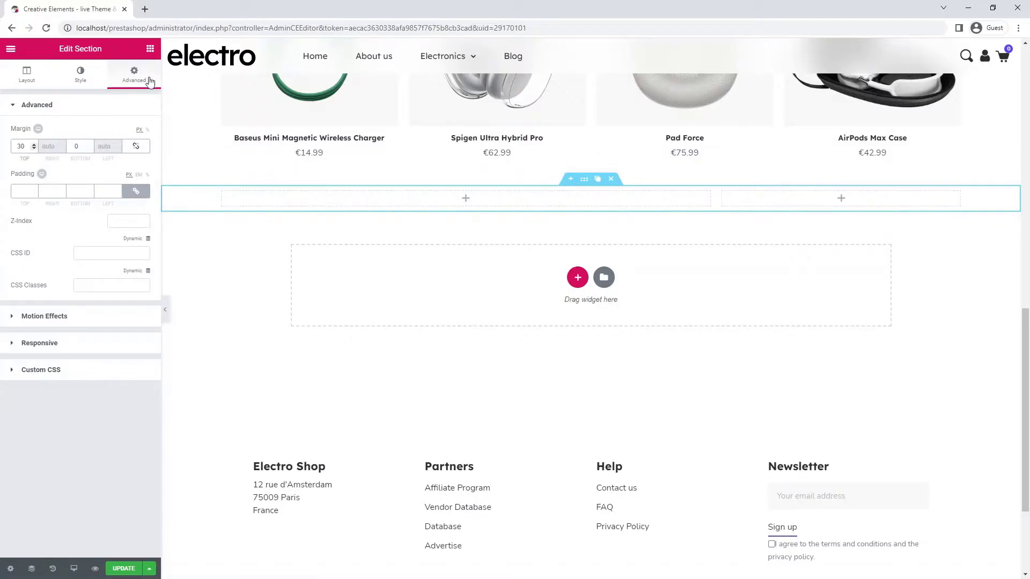
click(151, 49)
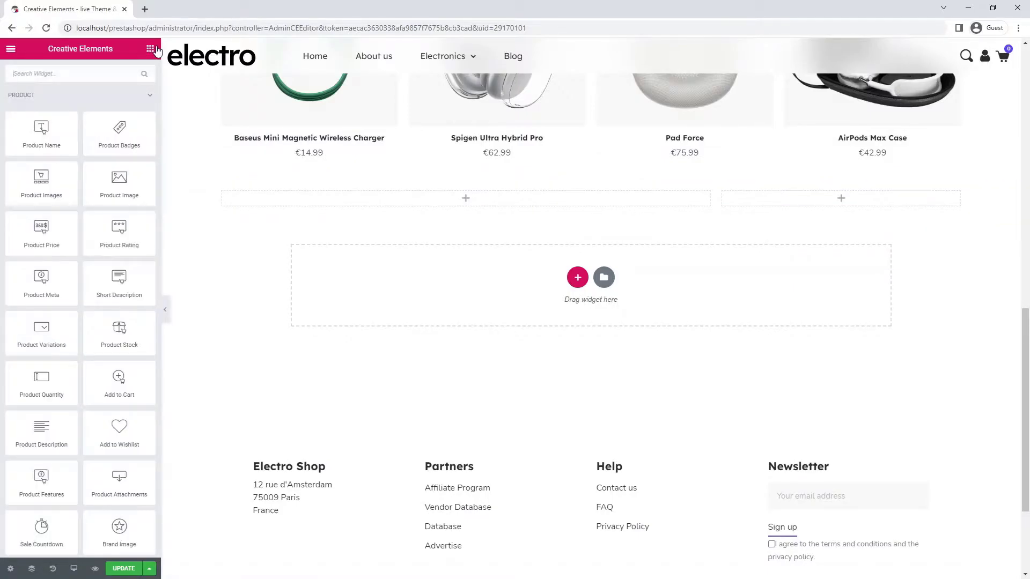
- Drop a Product Grid into the left column with Custom skin and heading 'Products by Brand'
text(grid)
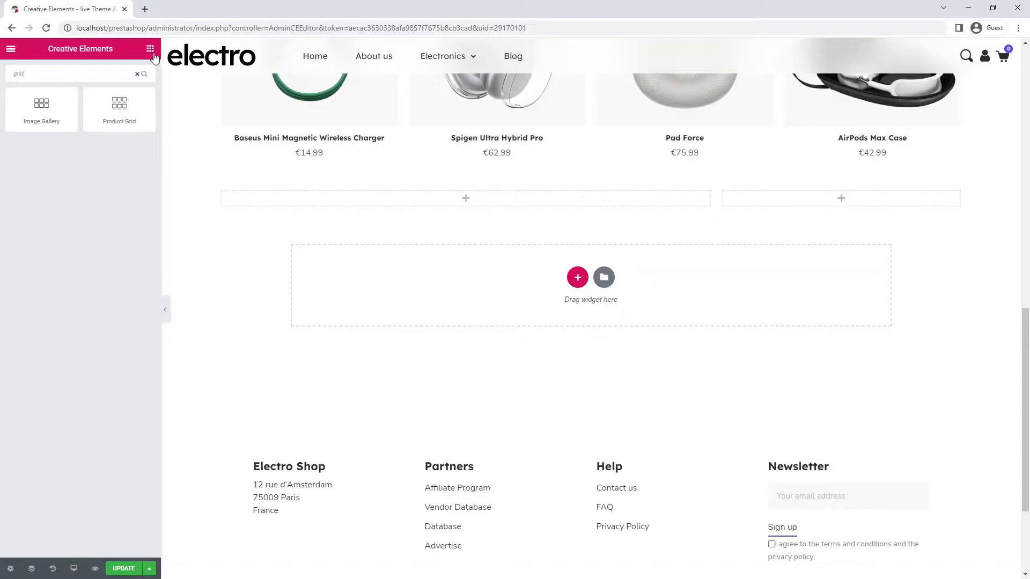
drag(118, 110, 300, 199)
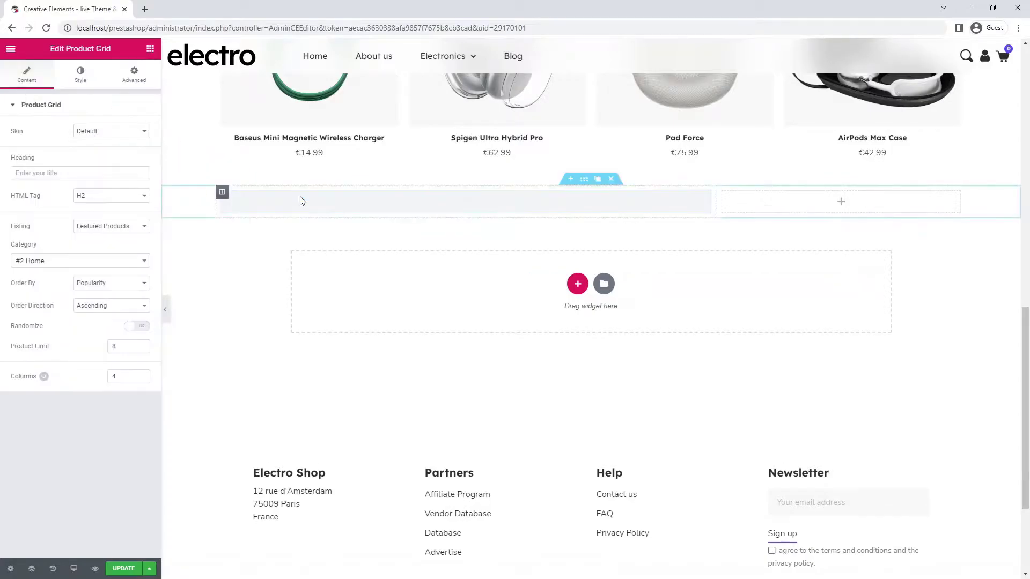
scroll(300, 201, down, 1)
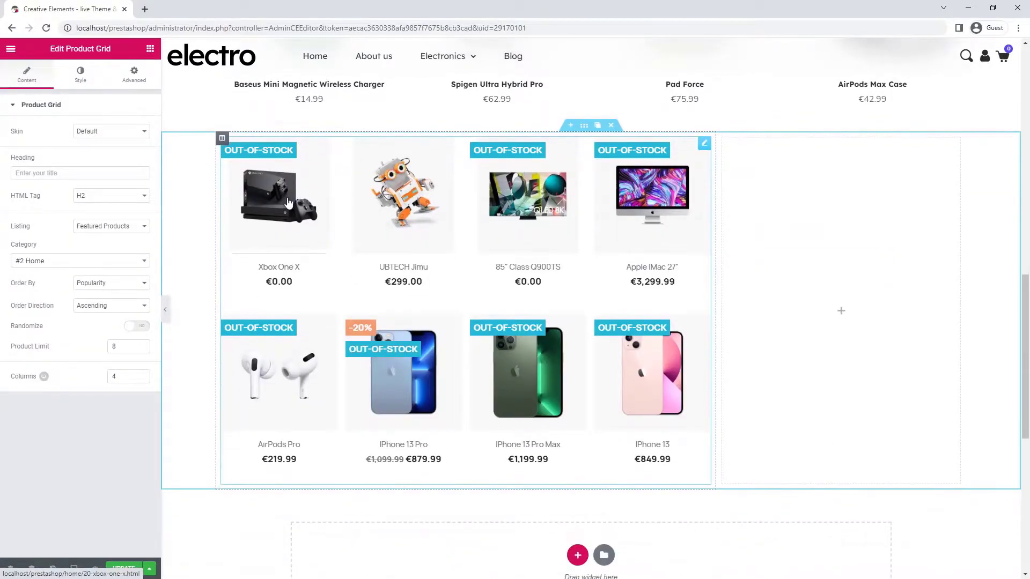
click(123, 135)
click(122, 150)
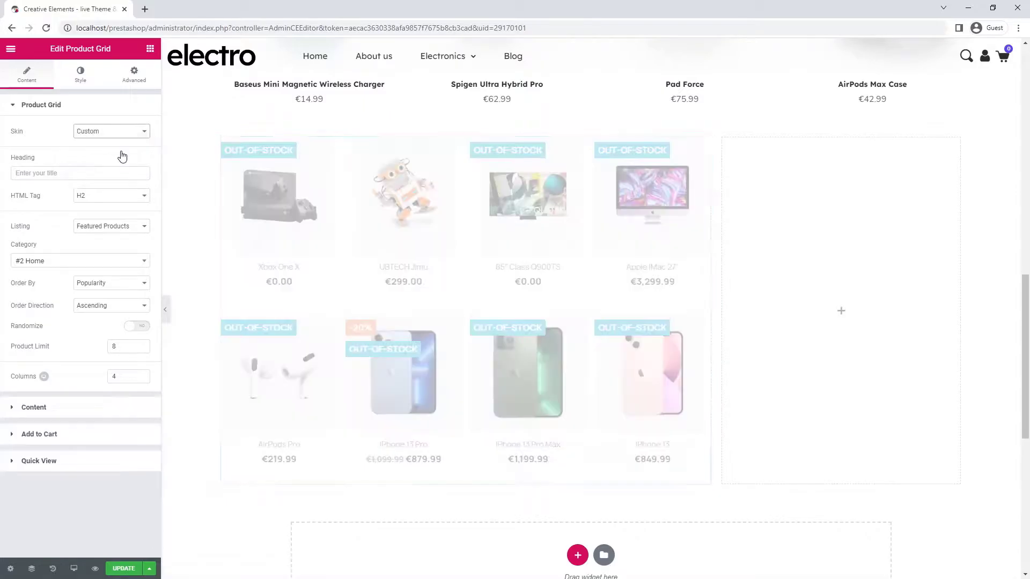
click(117, 173)
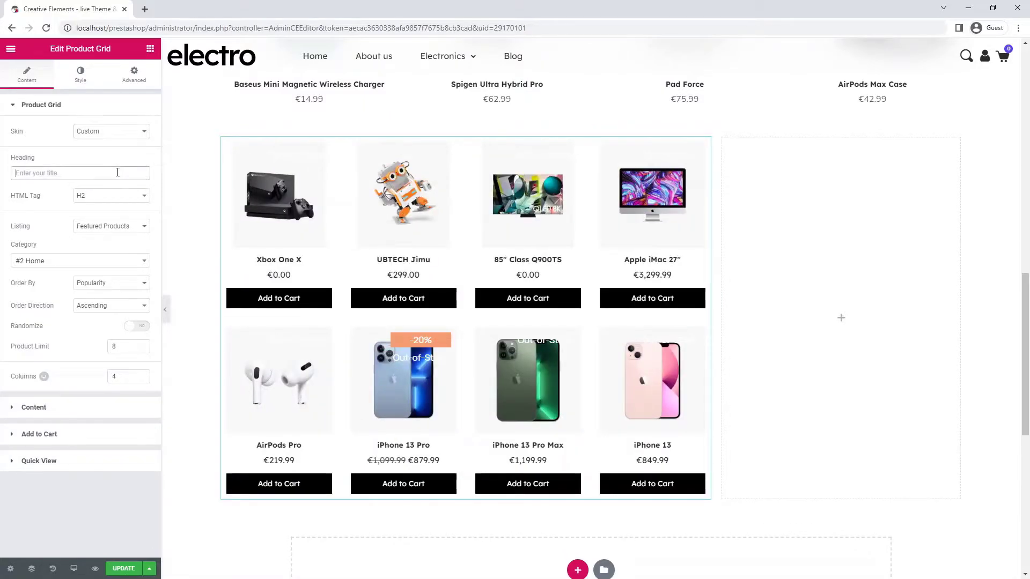
text(Products by Brand)
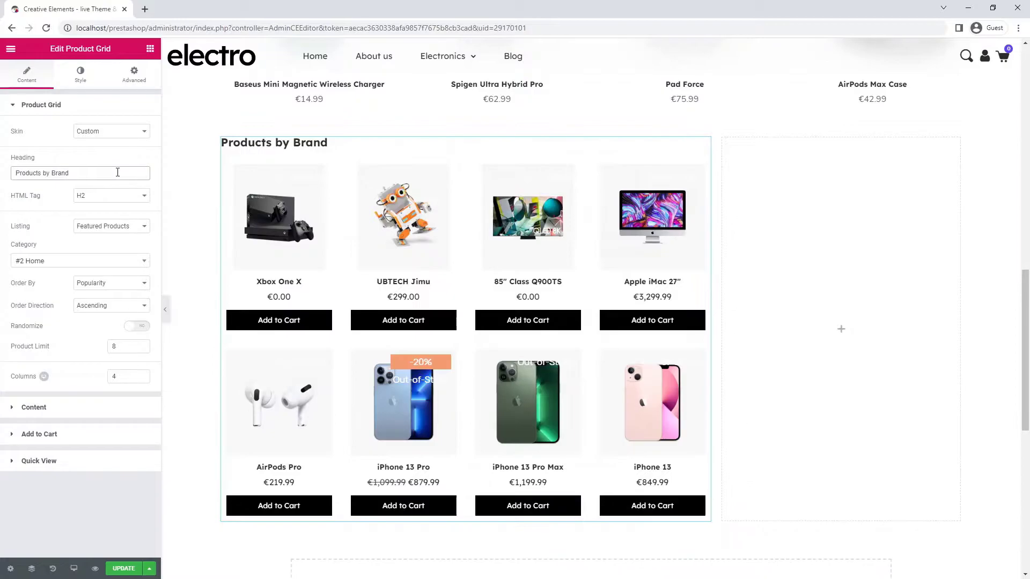
- Set the grid listing to Products by Brand, limit 9, in 3 columns
click(113, 231)
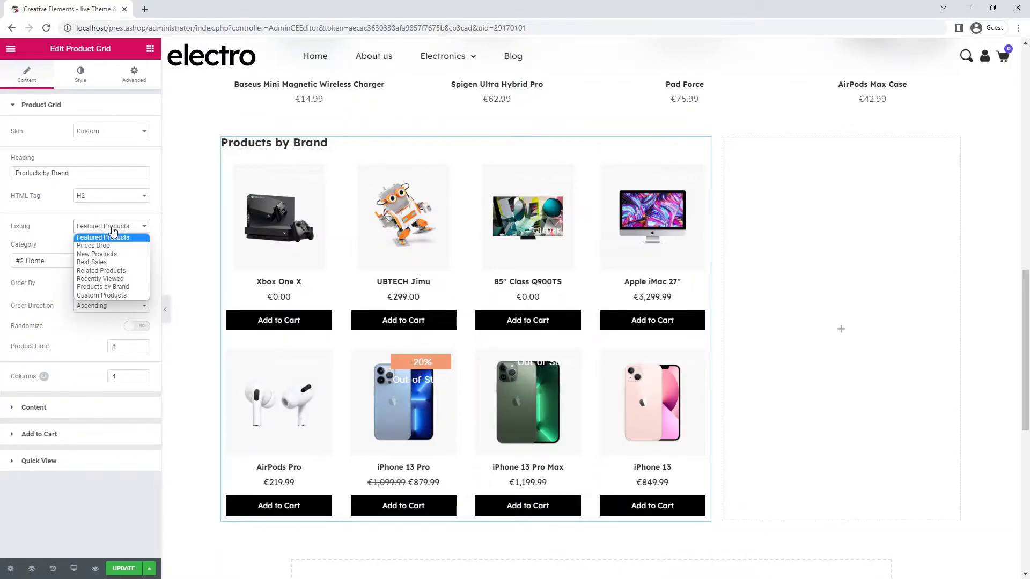
click(109, 292)
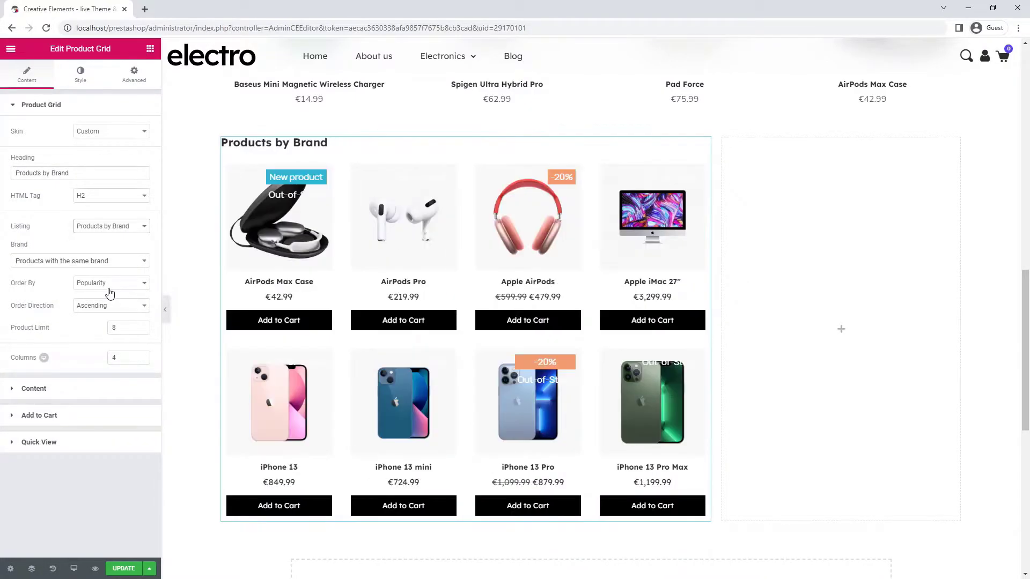
click(142, 326)
click(142, 361)
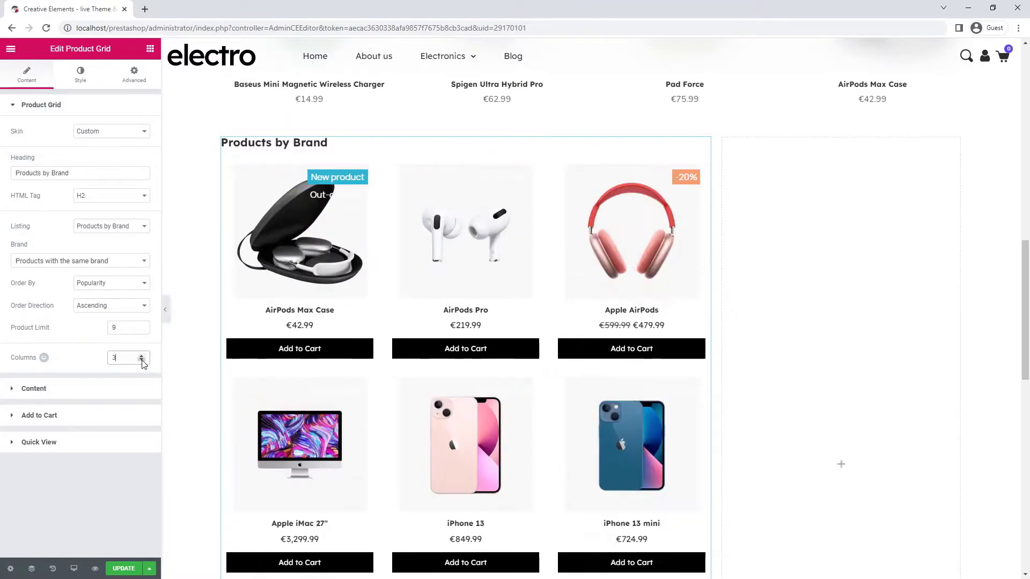
scroll(202, 314, down, 6)
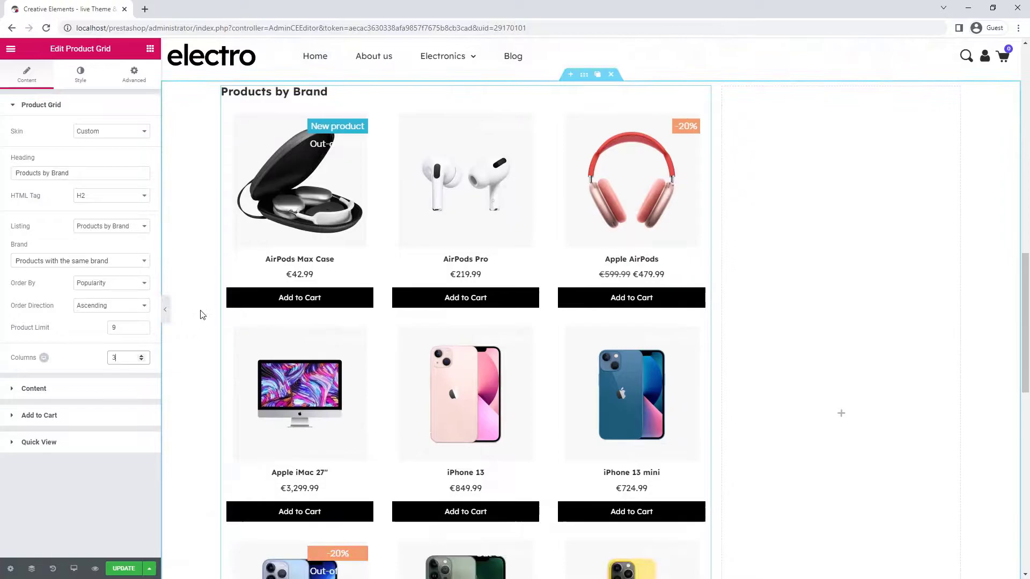
scroll(202, 314, up, 6)
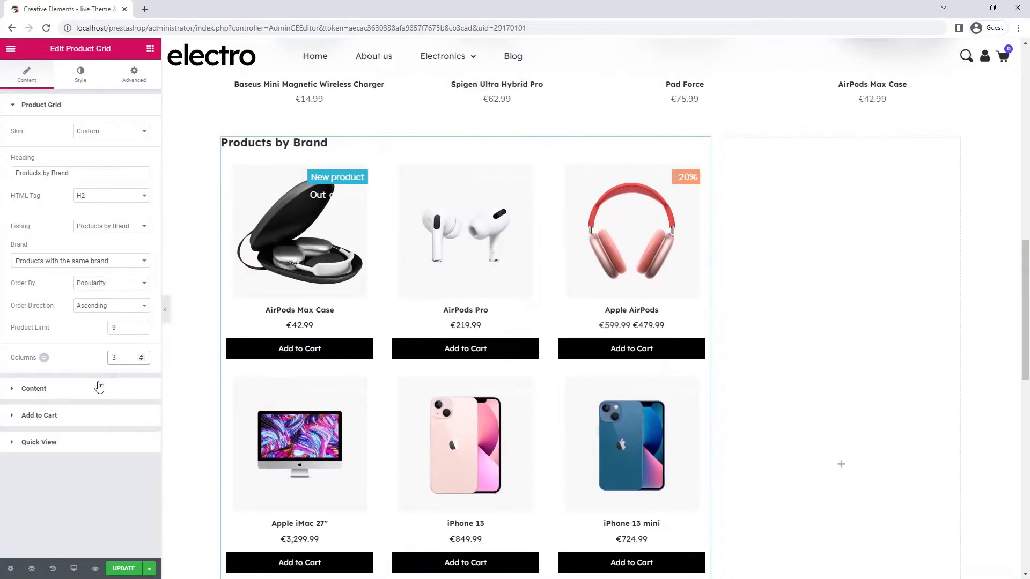
- Use medium_default images, hide Add to Cart, drop the Out-of-Stock badge, label New badge 'new'
click(100, 388)
click(104, 159)
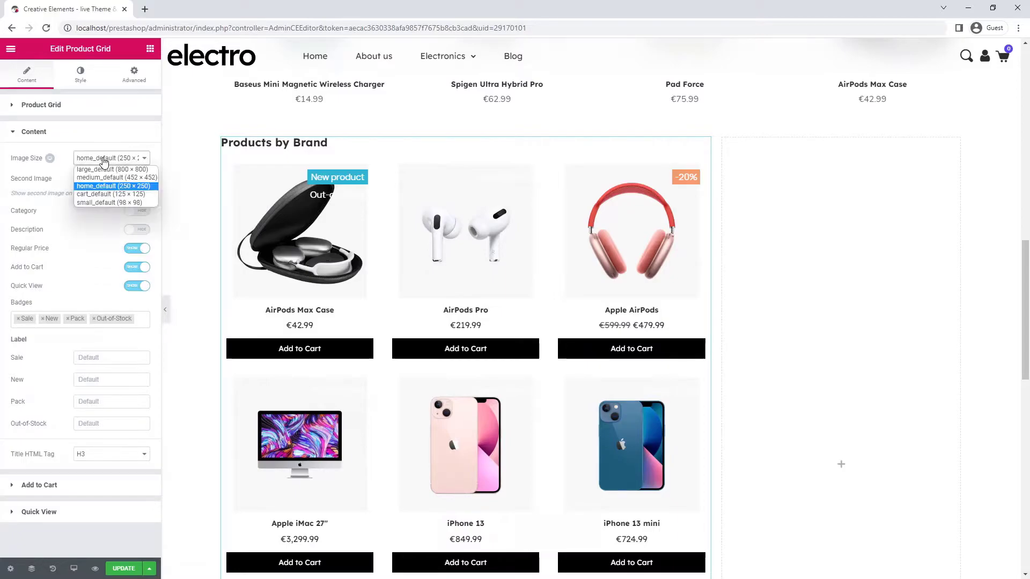
click(103, 178)
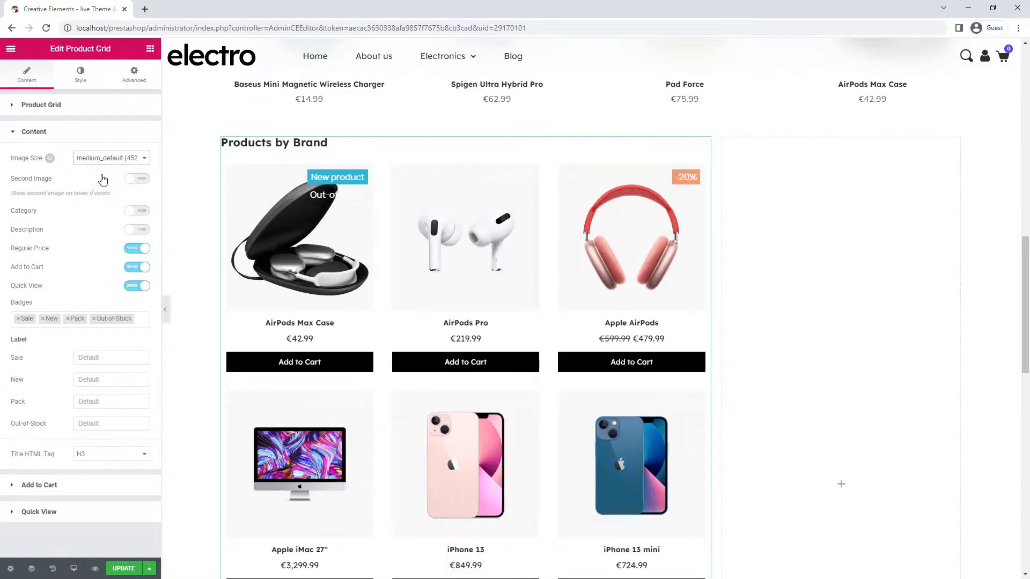
click(137, 267)
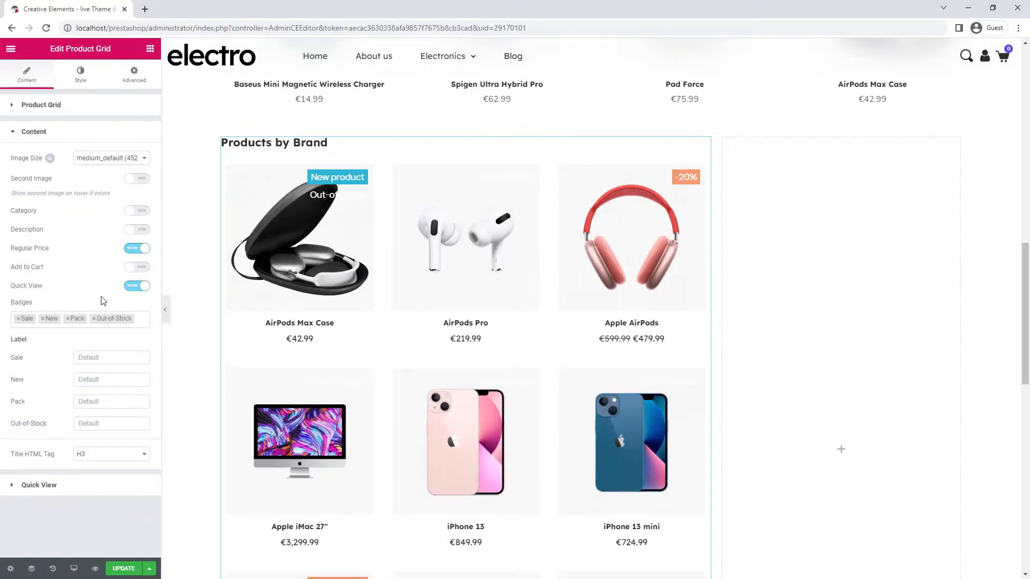
click(94, 319)
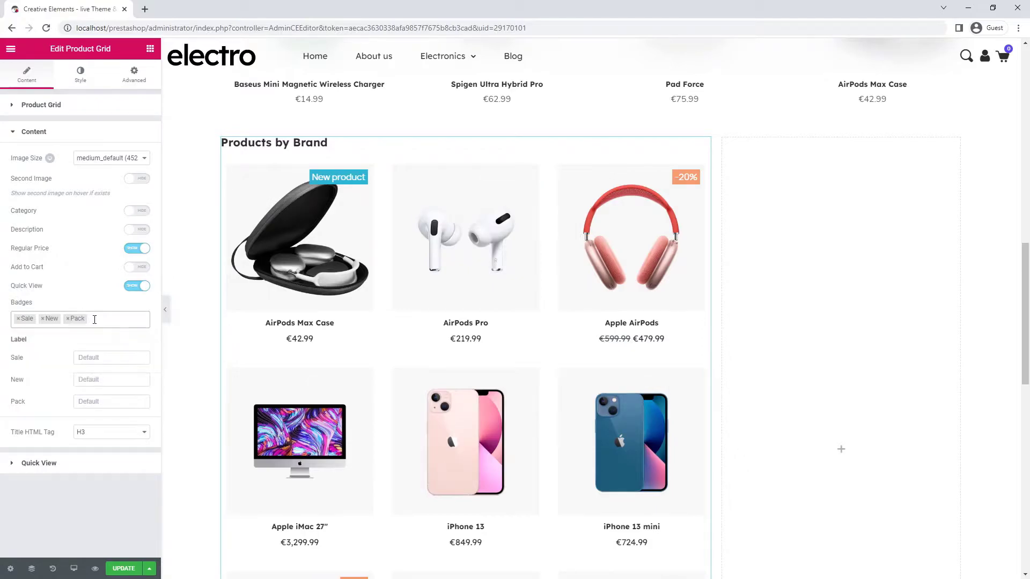
click(87, 379)
text(new)
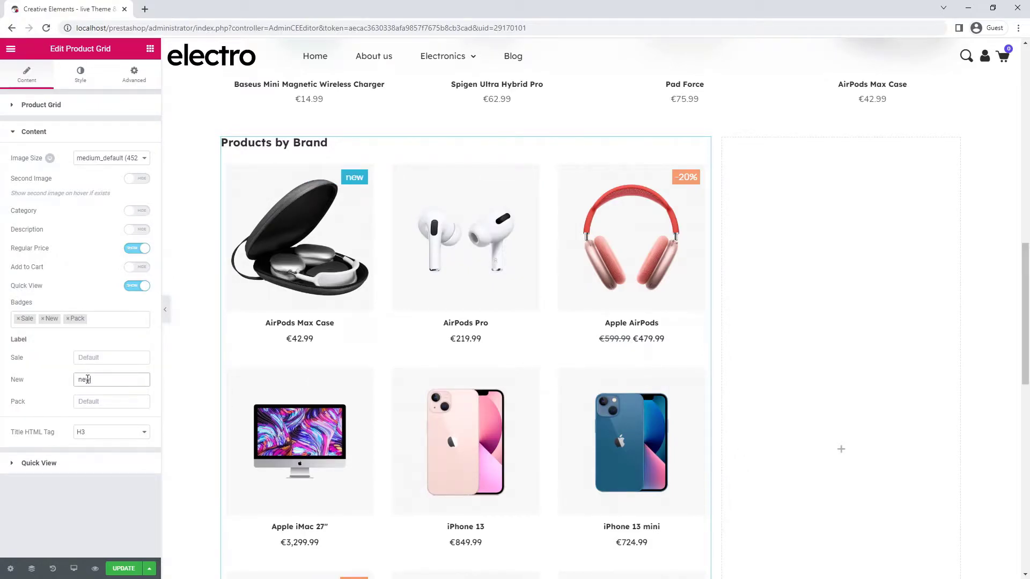
- Copy the Related products carousel's style and paste it onto the Products by Brand grid
scroll(438, 291, up, 5)
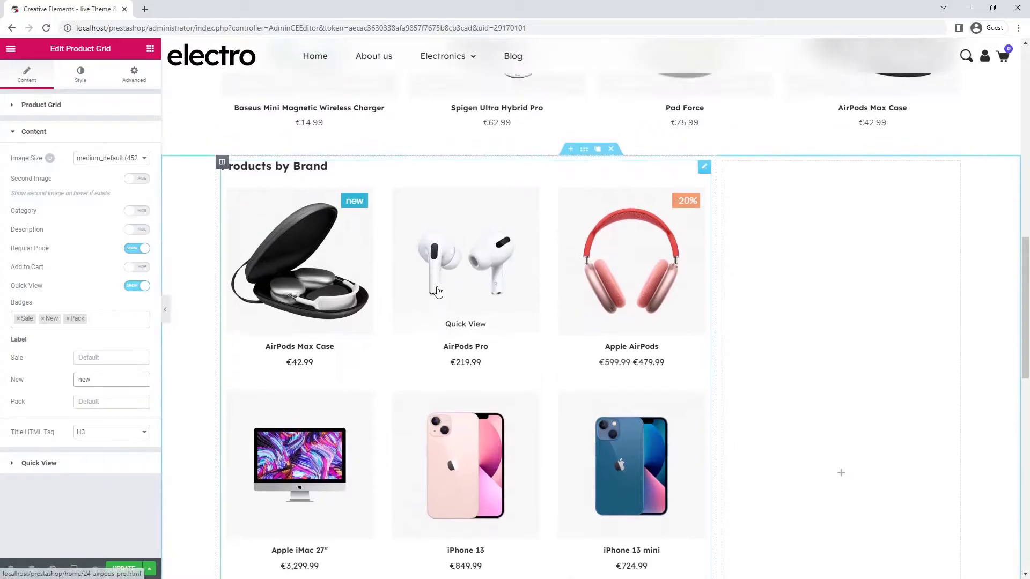
right_click(437, 292)
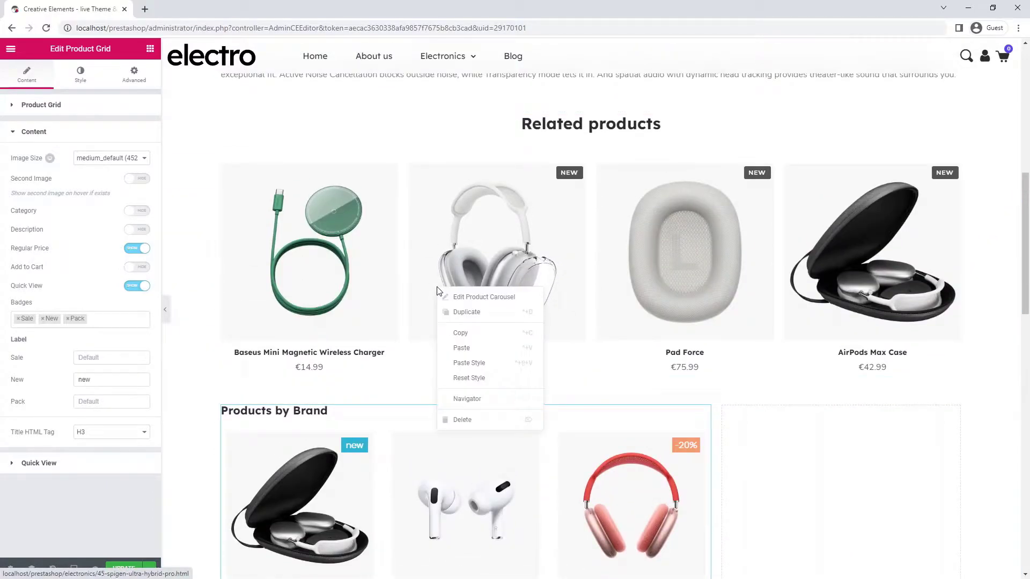
click(465, 333)
scroll(467, 335, down, 6)
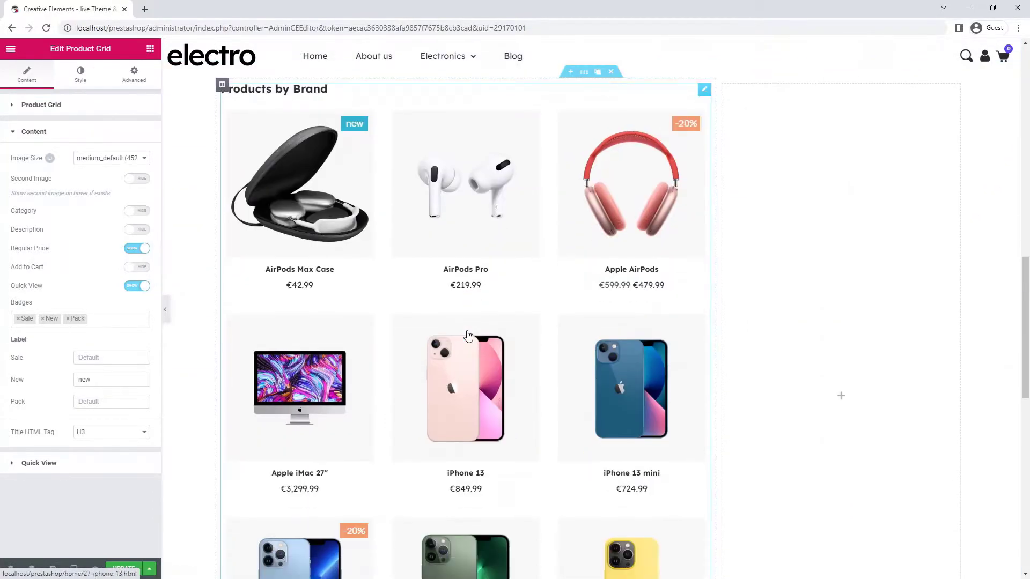
right_click(467, 333)
click(504, 407)
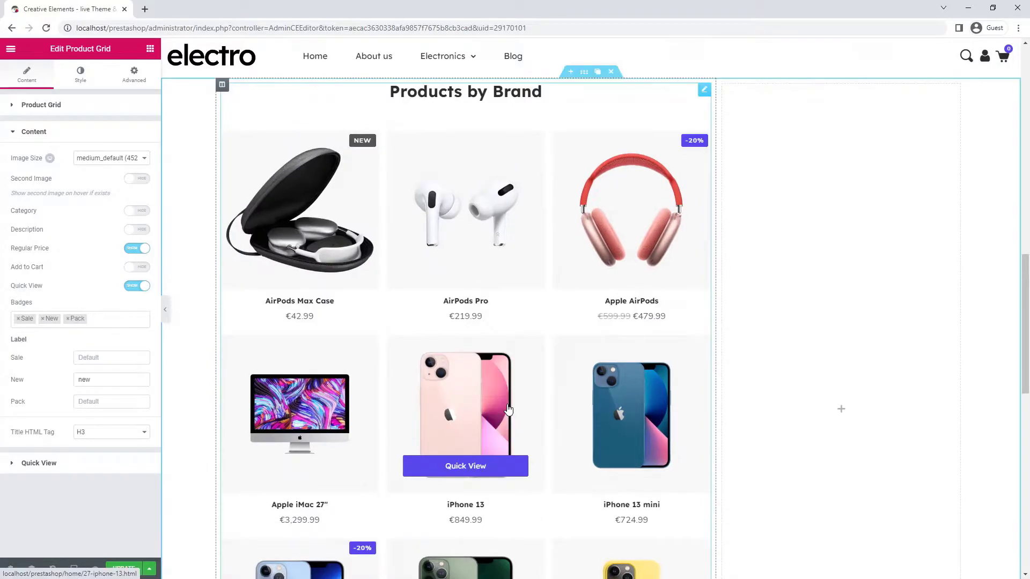
scroll(751, 324, down, 3)
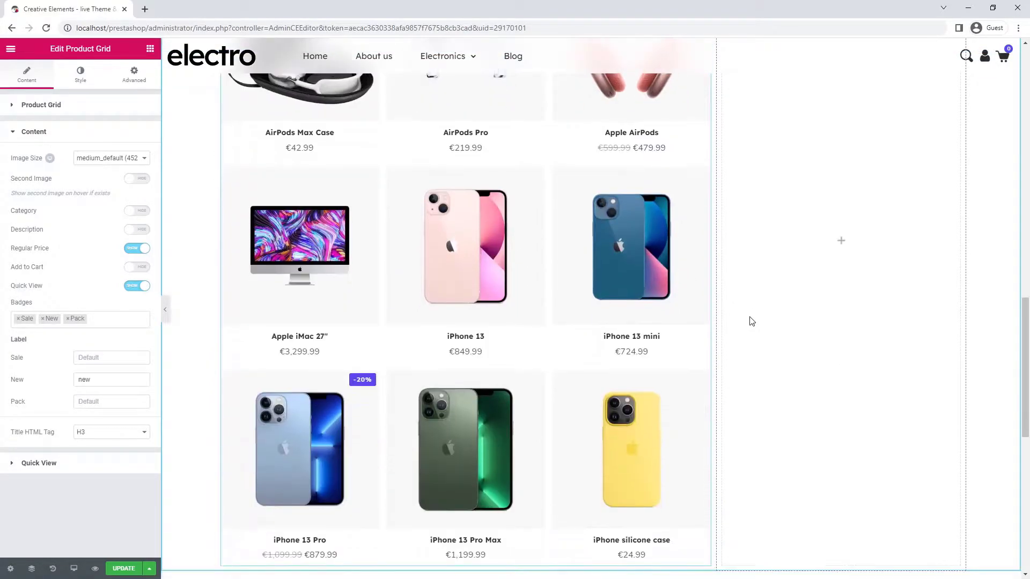
scroll(750, 320, up, 4)
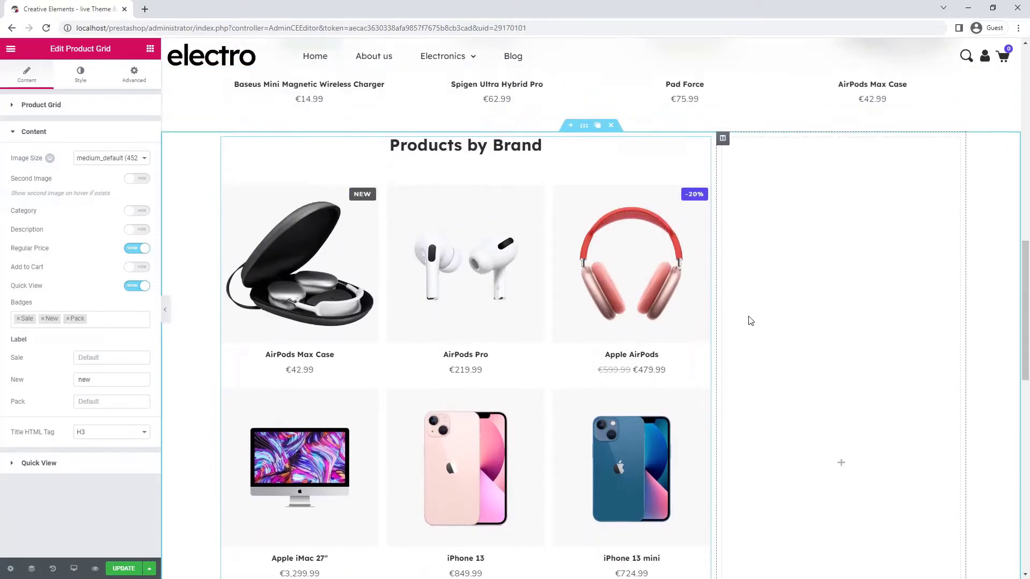
- Left-align the grid heading and set the rows gap to 50
click(80, 73)
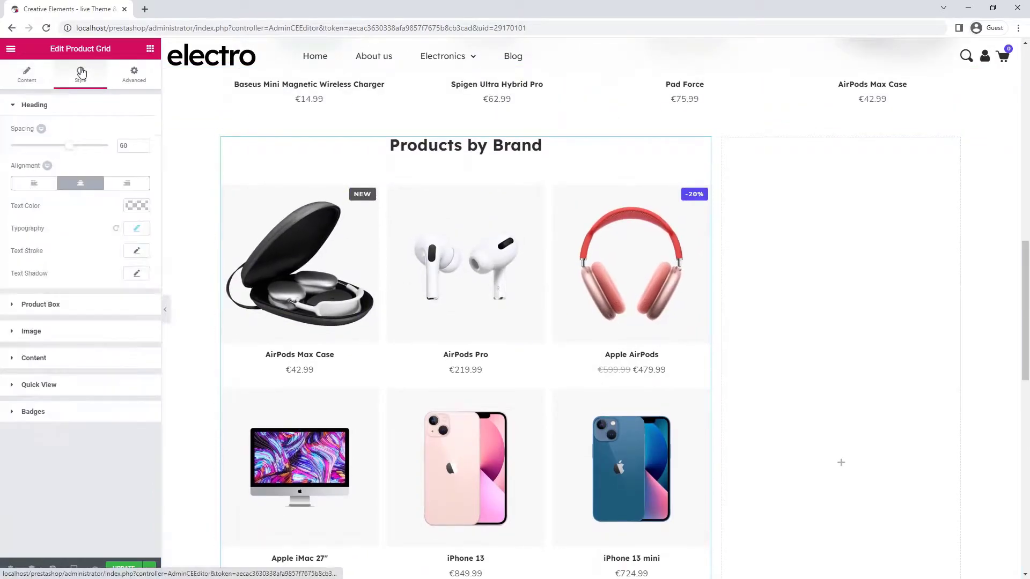
click(35, 183)
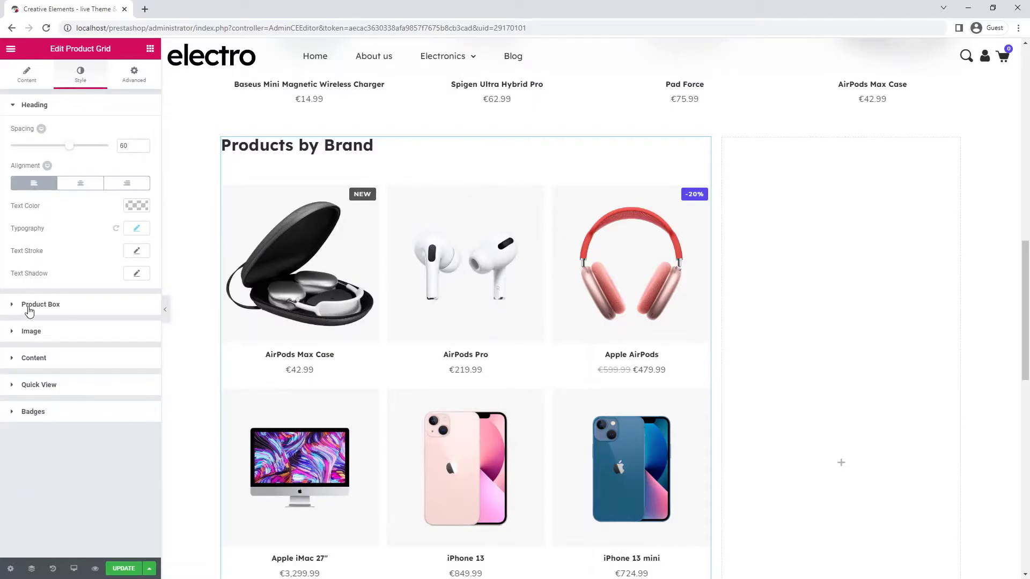
click(29, 305)
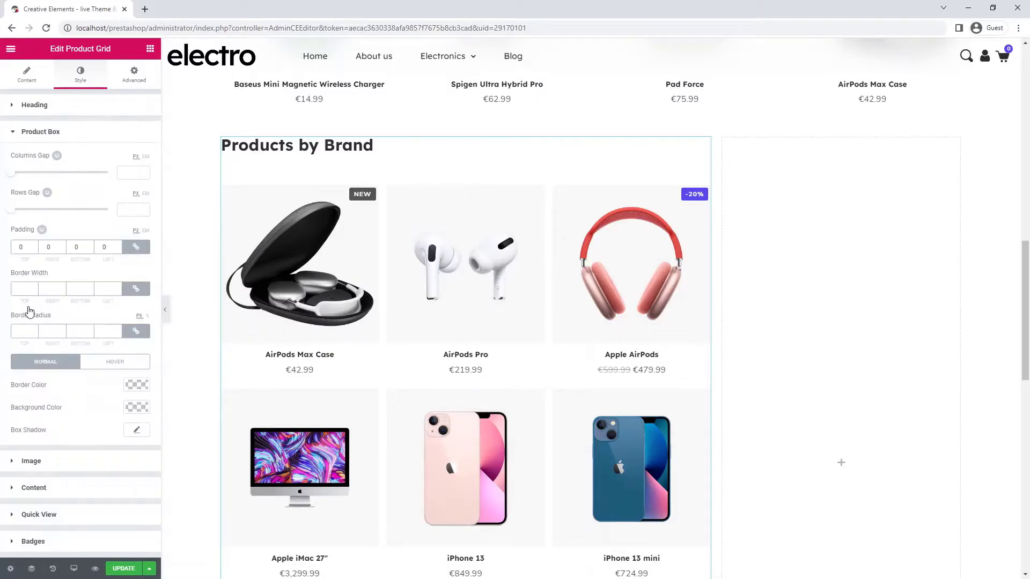
click(122, 210)
text(50)
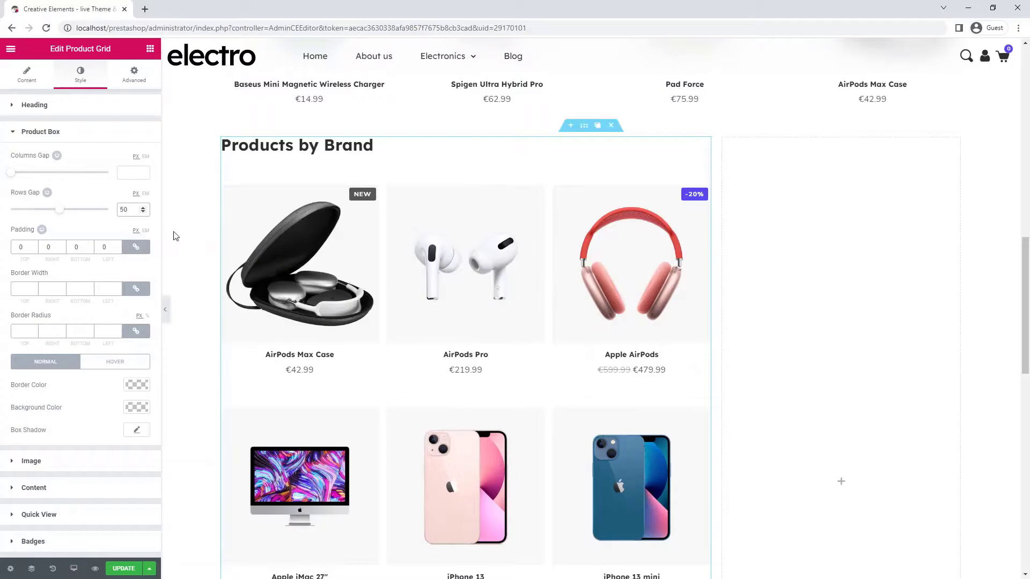
scroll(184, 209, down, 8)
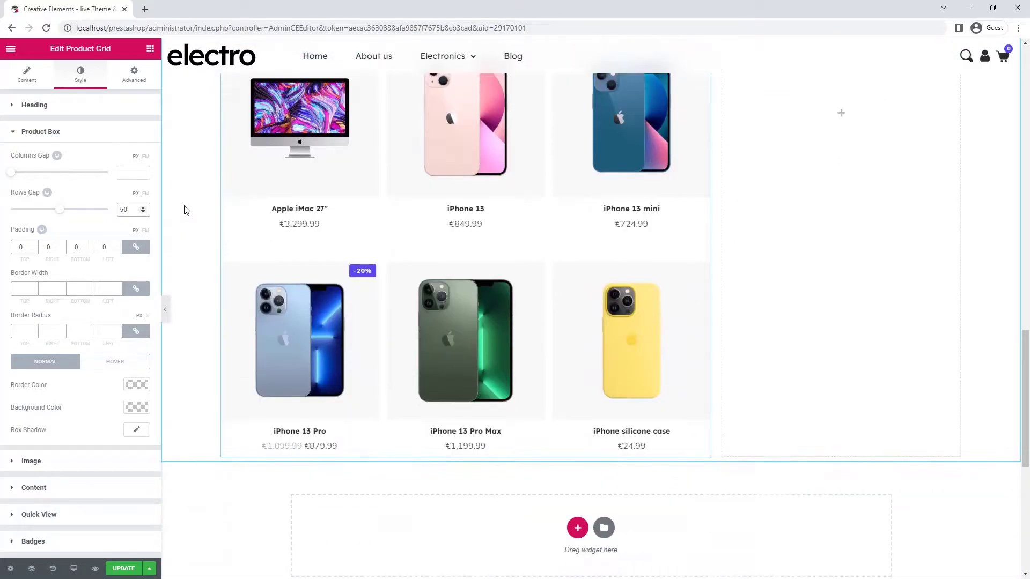
- Add a Button below the grid linked dynamically to the Brand URL
click(150, 50)
text(button)
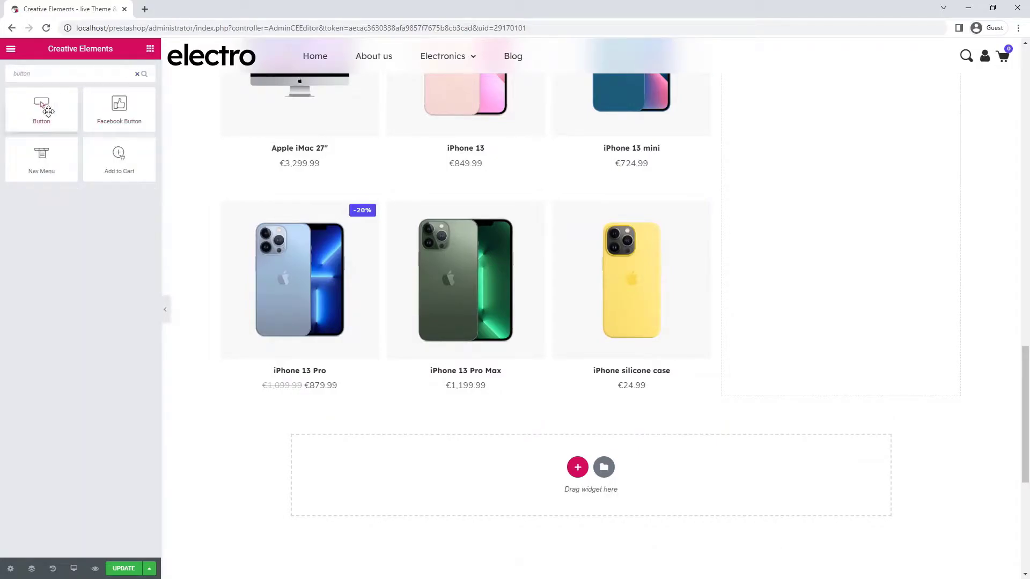
drag(46, 110, 277, 385)
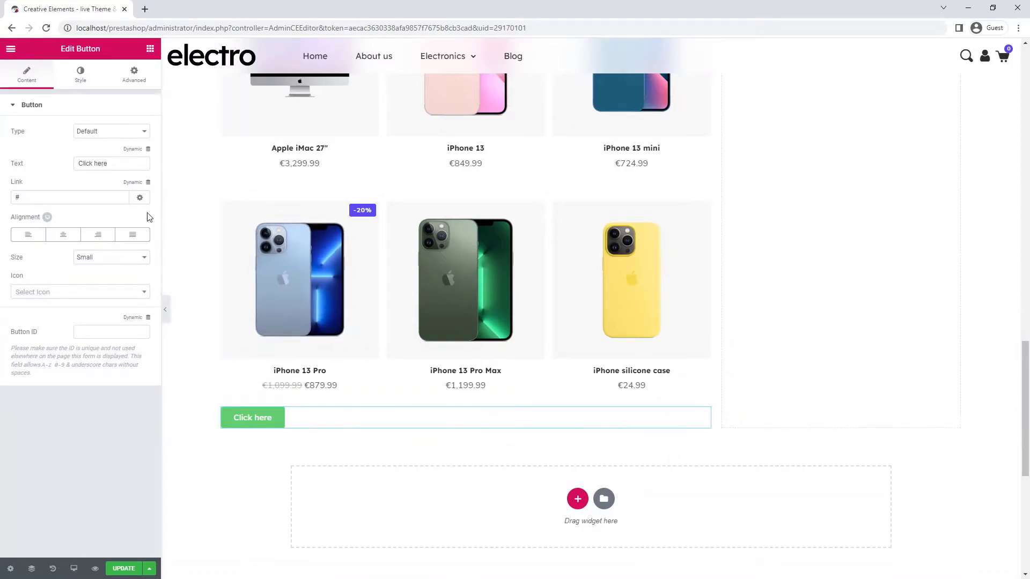
click(147, 183)
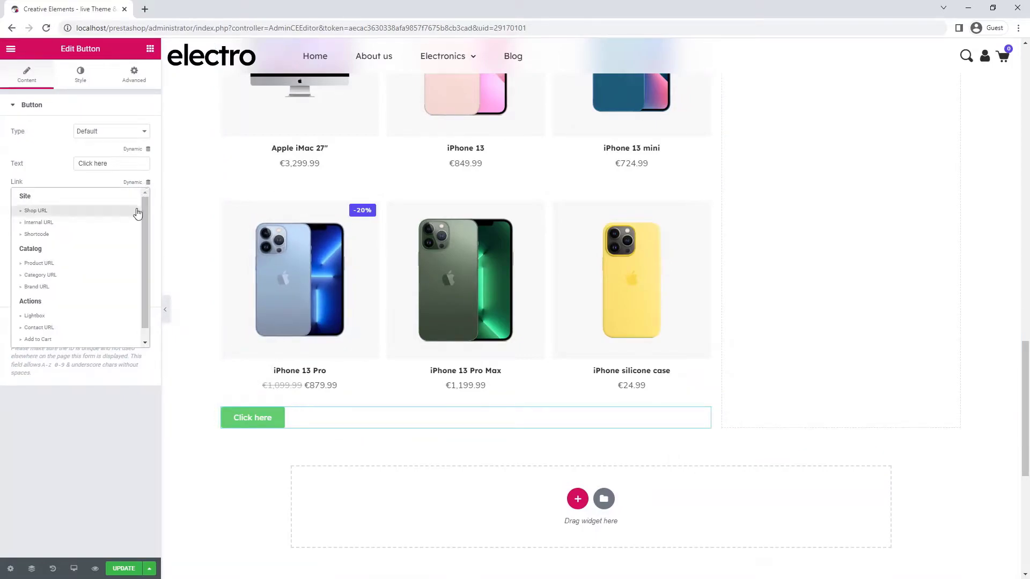
click(126, 288)
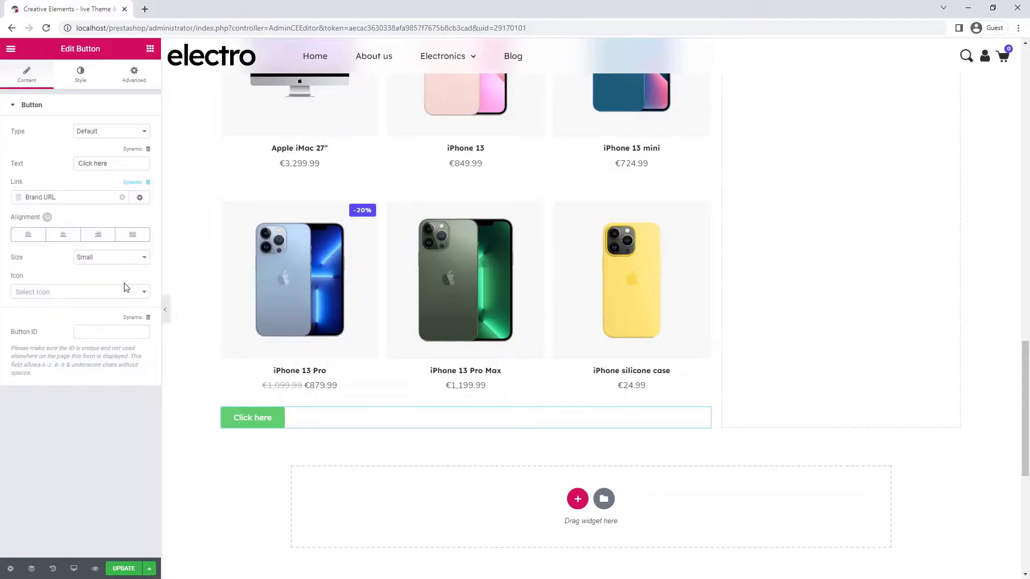
- Set the button text to the dynamic Brand Name prefixed with 'More from '
click(148, 150)
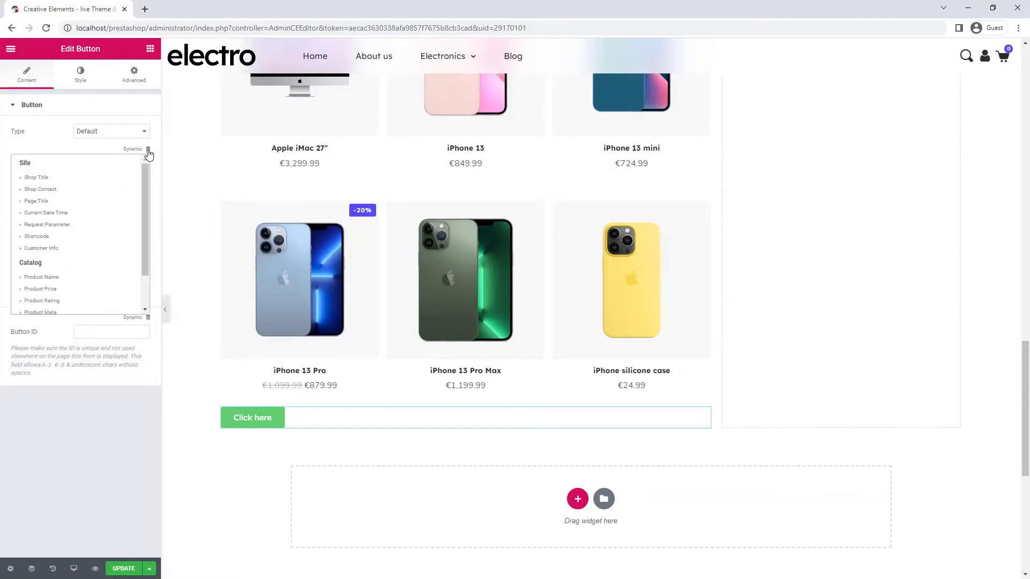
scroll(112, 214, down, 2)
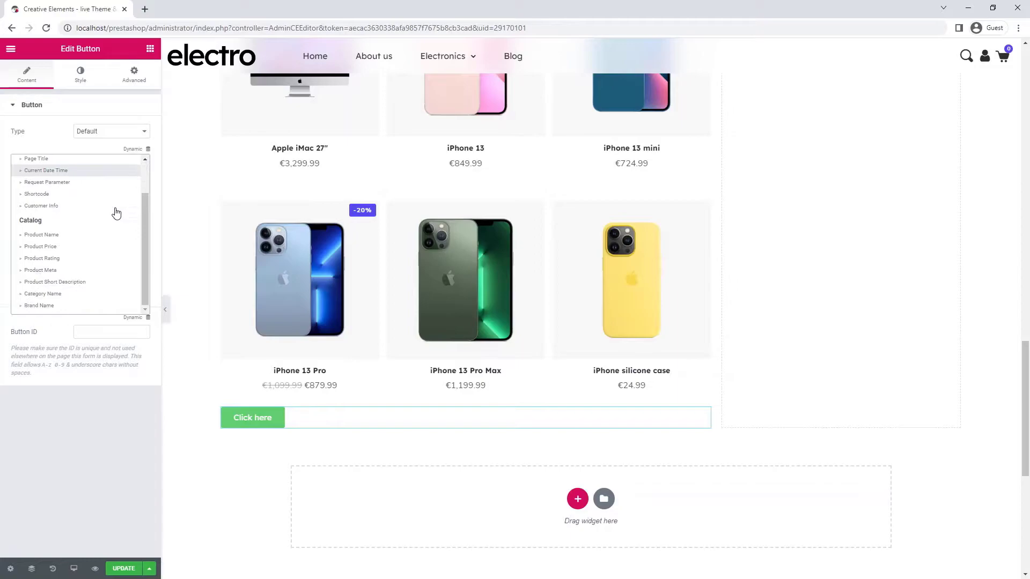
click(105, 306)
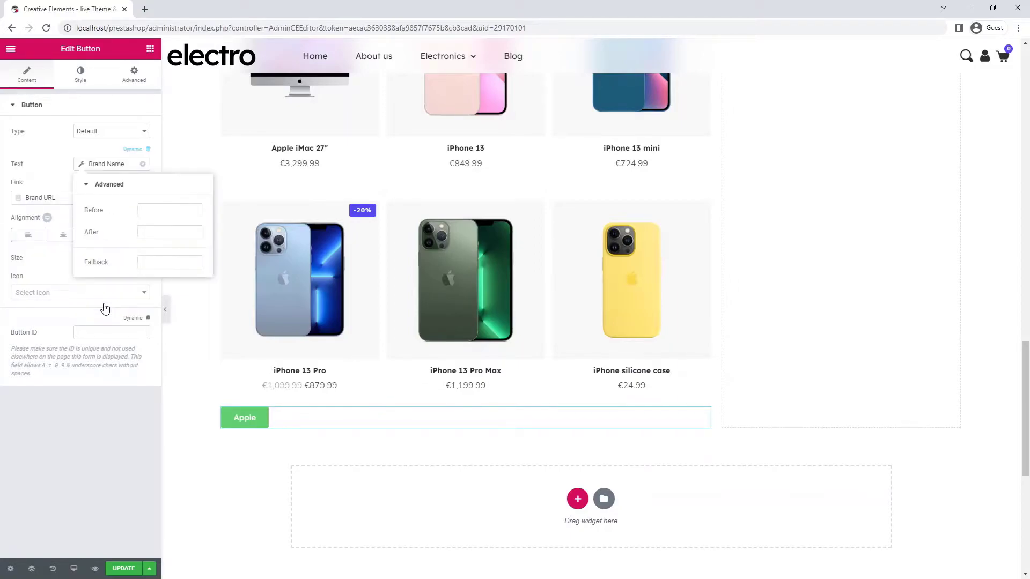
click(167, 209)
text(More fr)
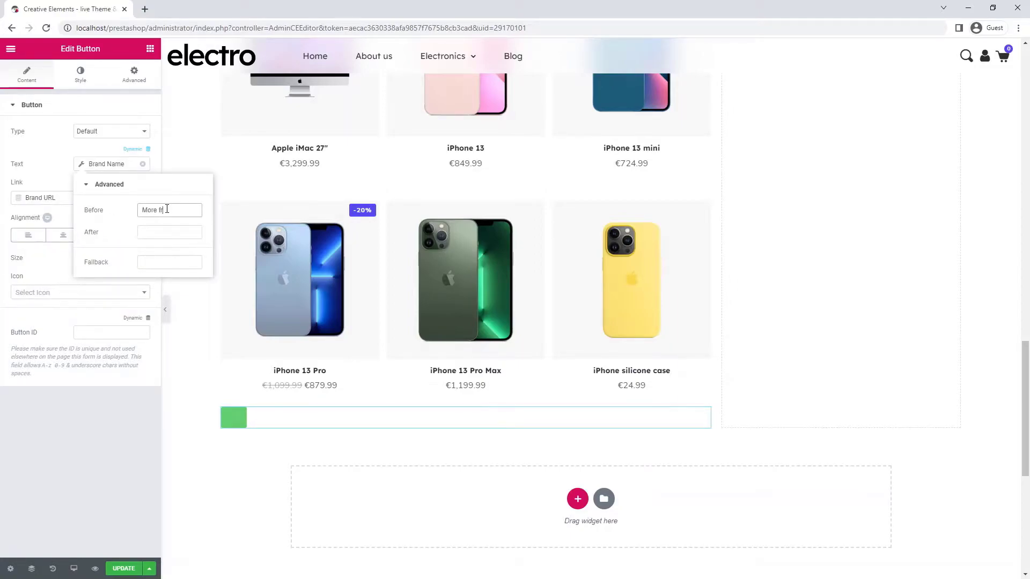
text(om)
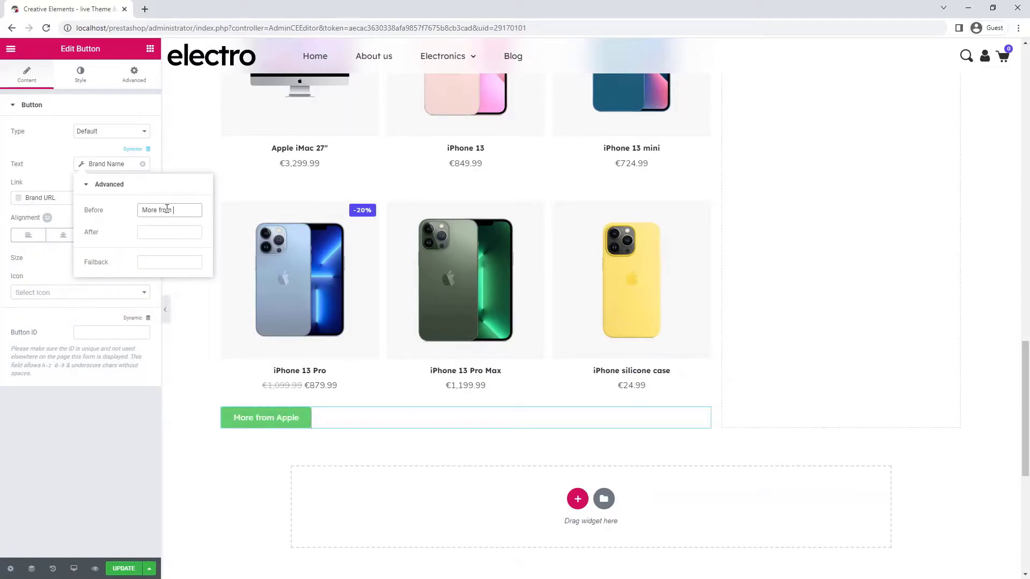
click(116, 168)
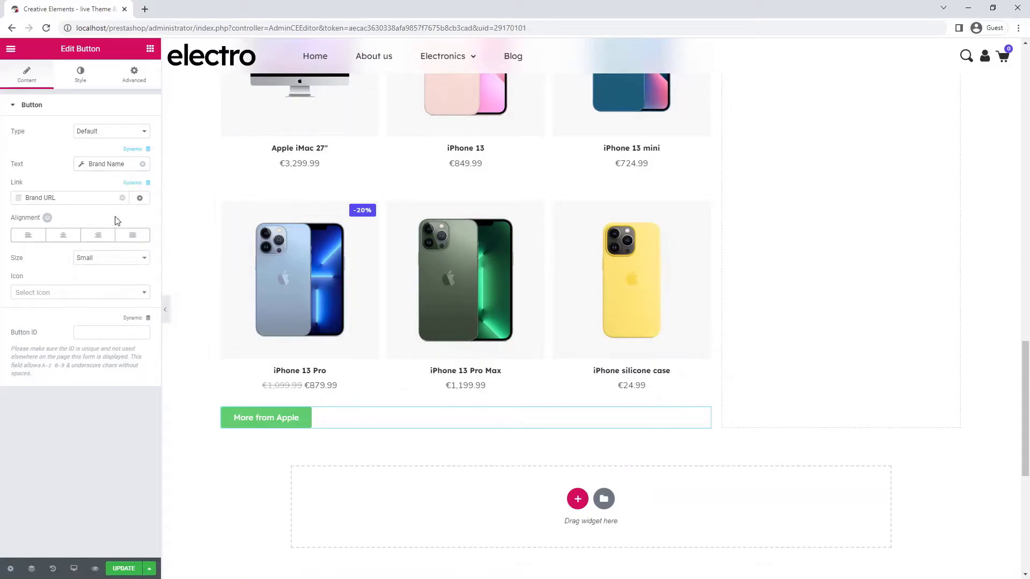
- Make the button Medium with an angle-right icon placed after the text
click(116, 259)
click(116, 286)
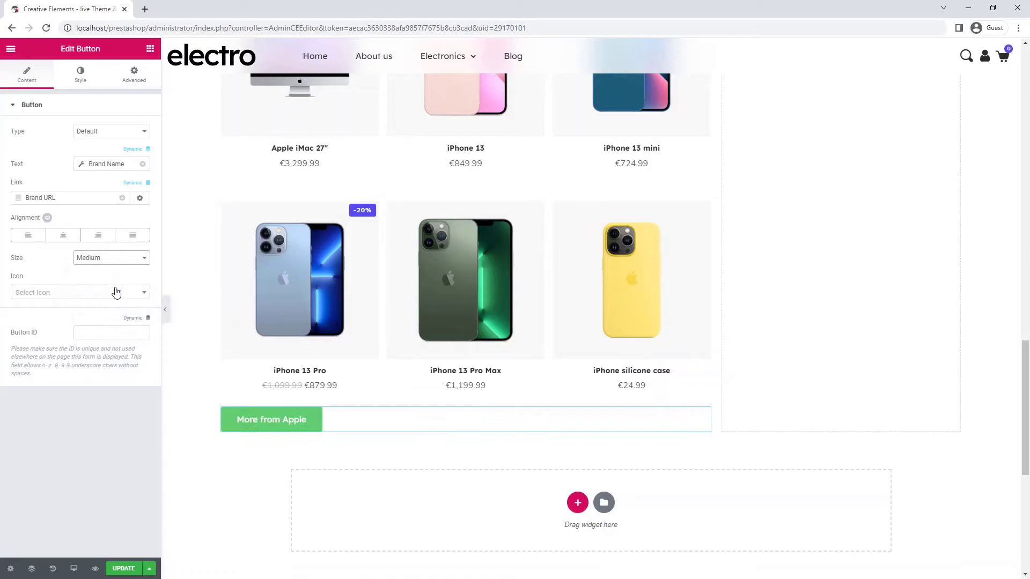
click(116, 293)
text(angle)
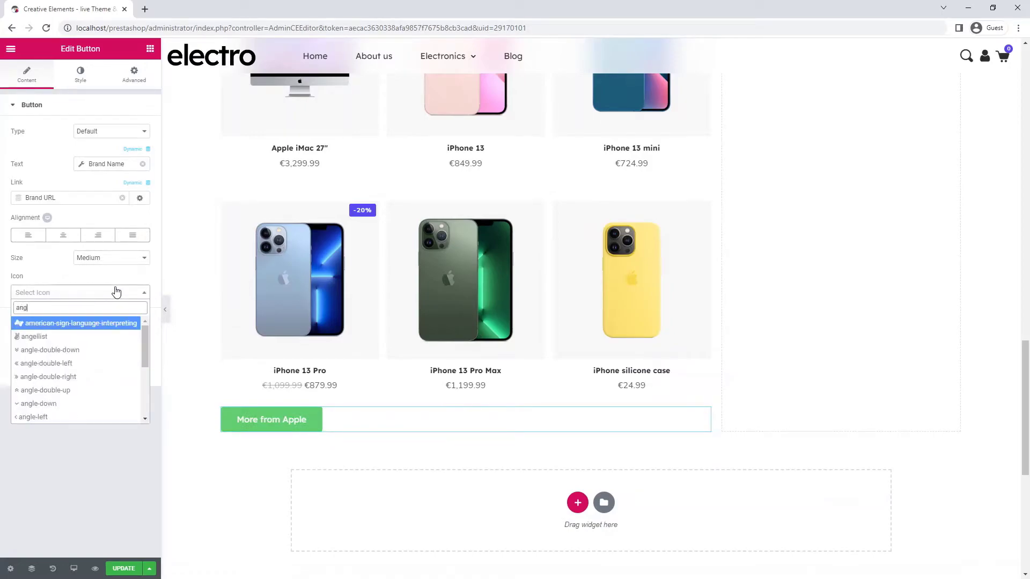
click(108, 403)
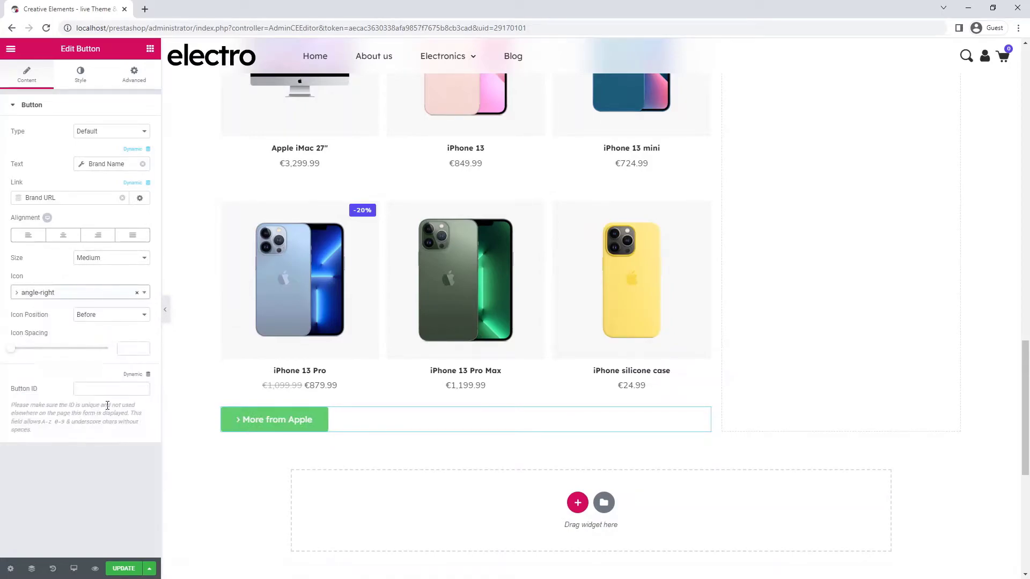
click(100, 318)
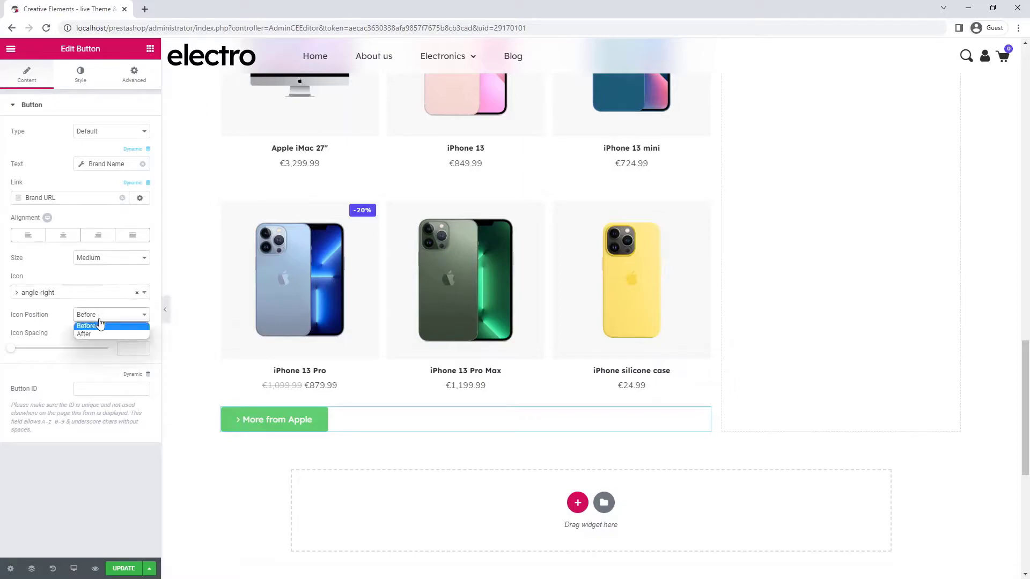
click(99, 333)
click(127, 349)
- Set icon spacing to 1 and paste the Add to Cart button's style onto More from Apple
text(10)
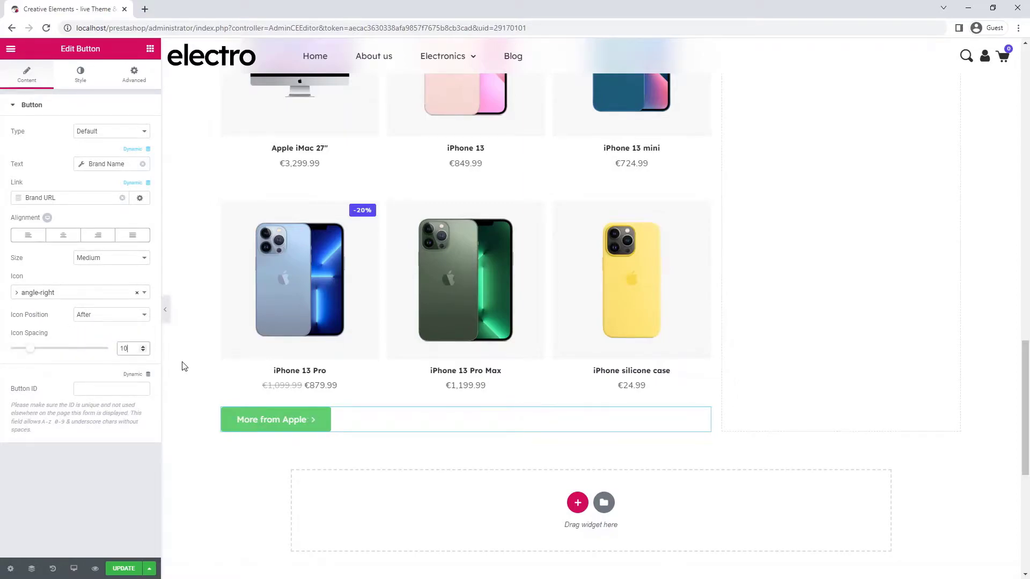
scroll(485, 313, up, 20)
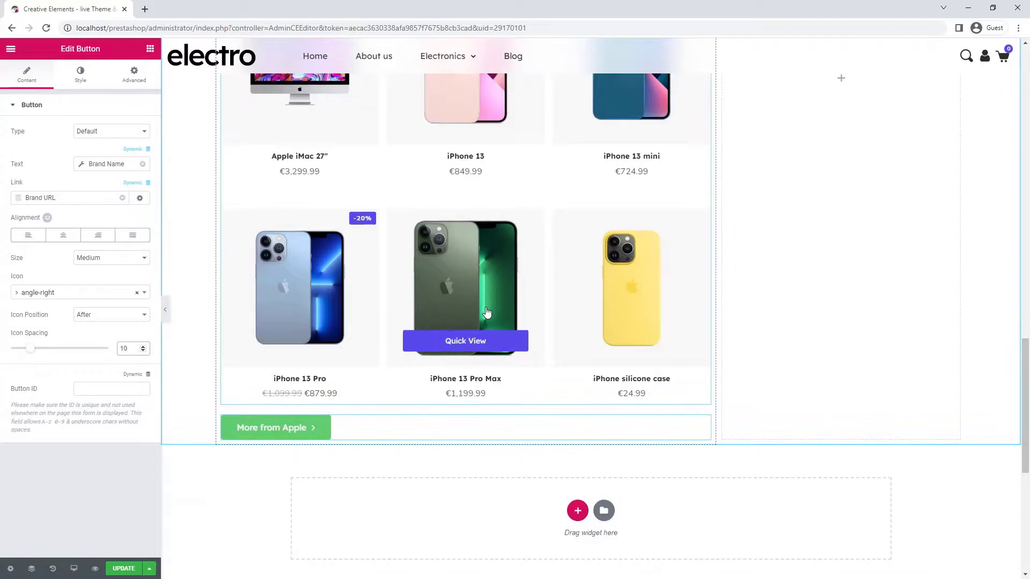
scroll(487, 312, up, 2)
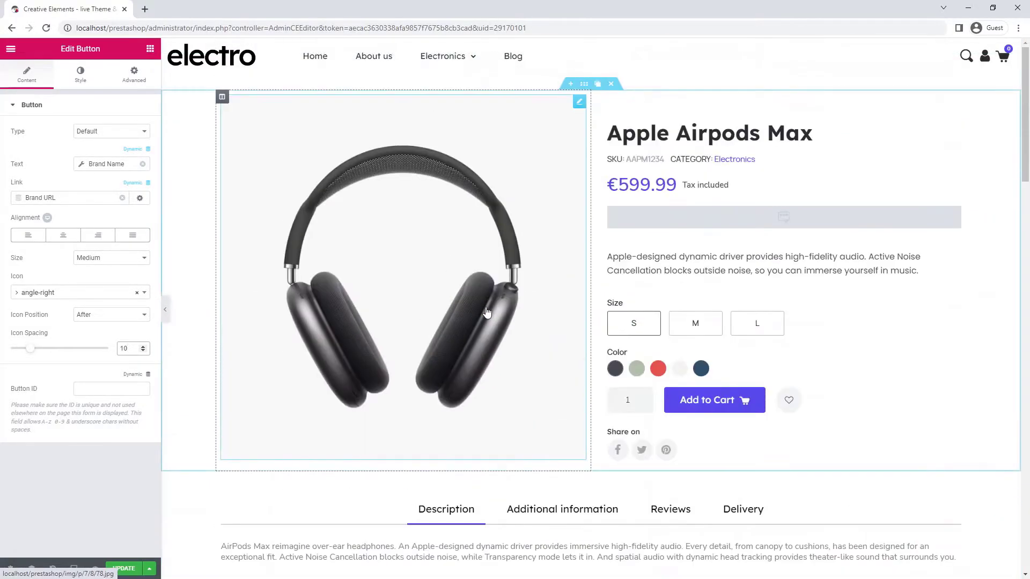
right_click(722, 400)
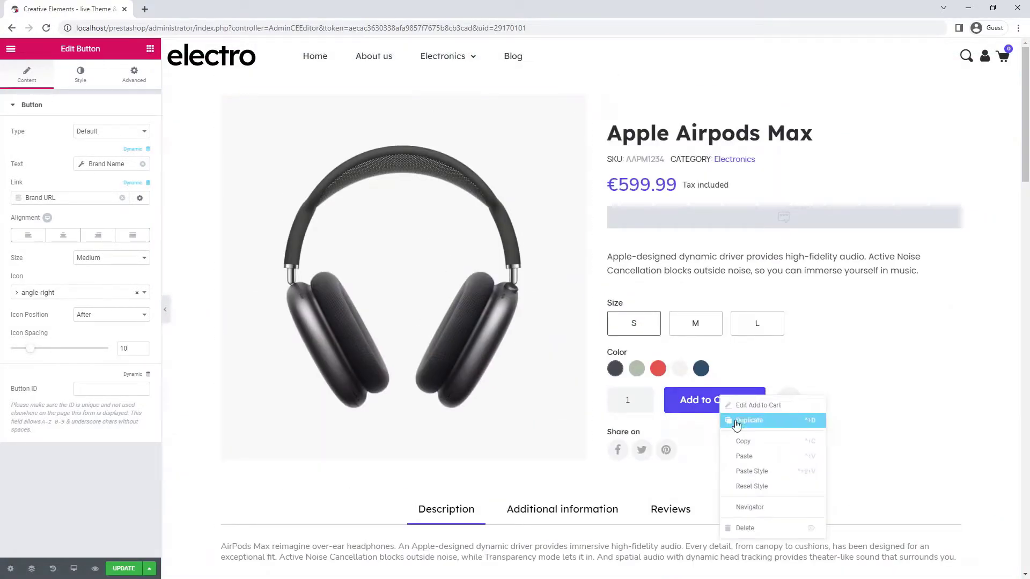
click(746, 439)
scroll(746, 445, down, 9)
scroll(744, 444, down, 15)
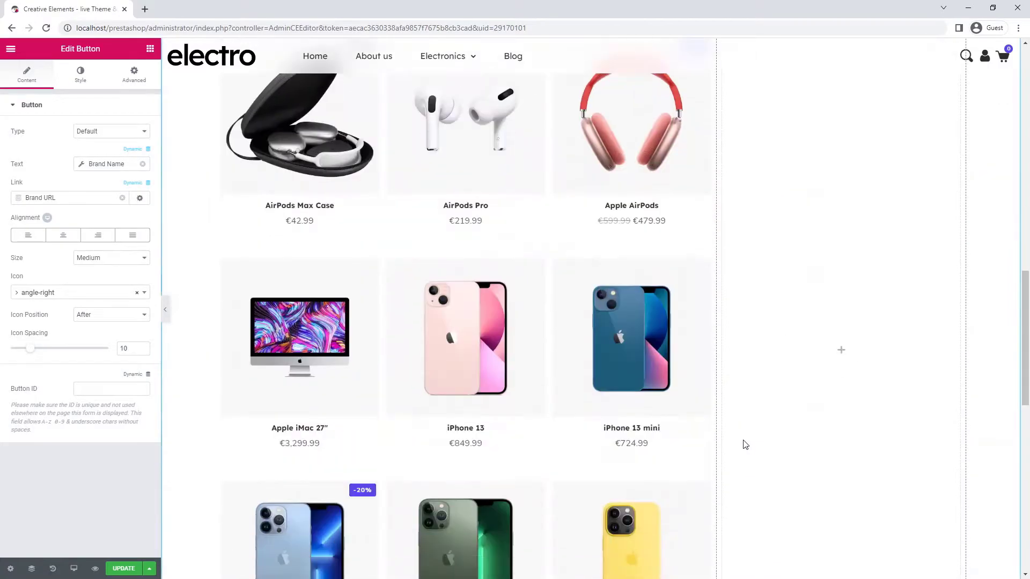
right_click(319, 317)
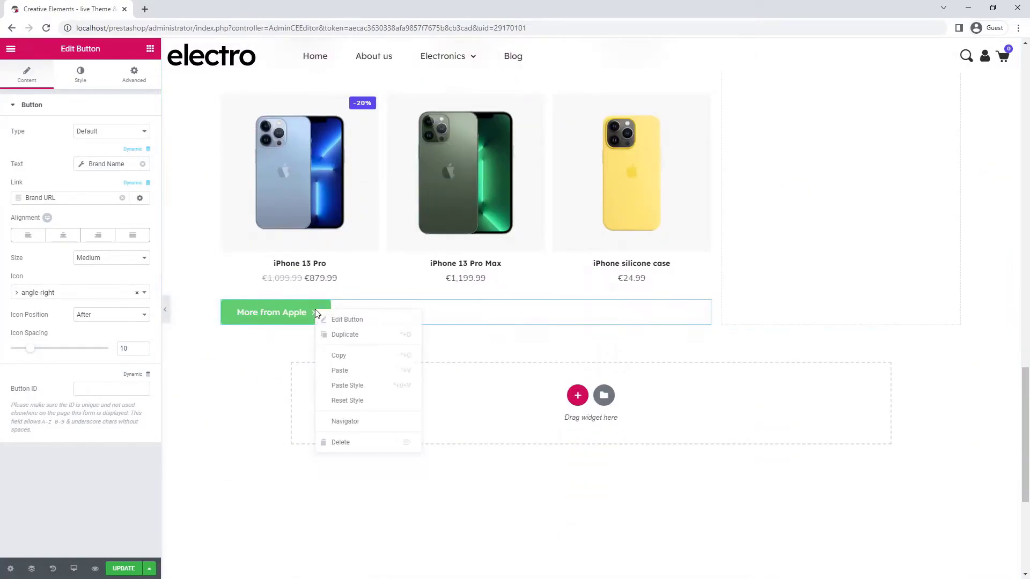
click(358, 385)
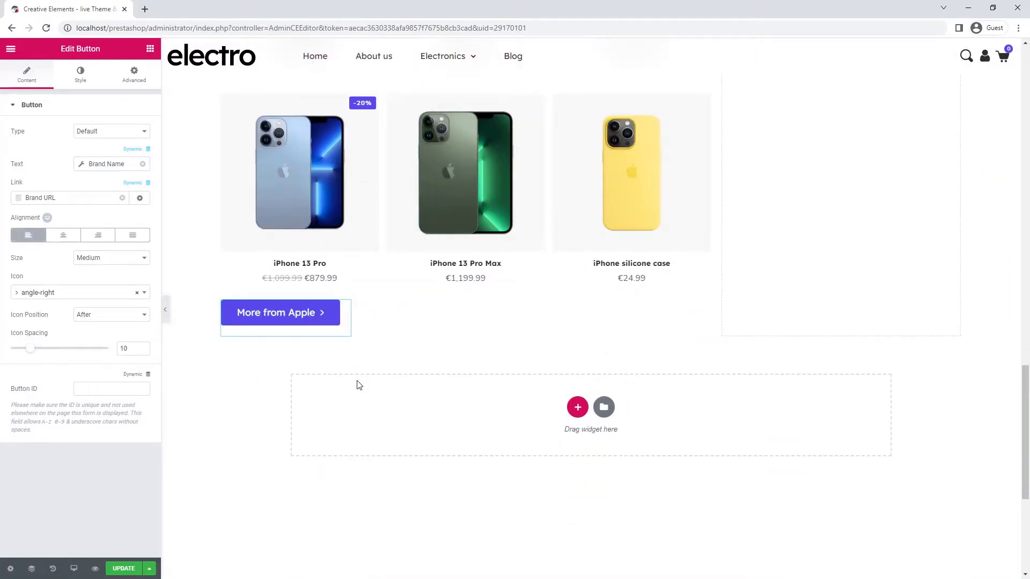
- Set the button's custom positioning width to Default and centre-align it
click(117, 80)
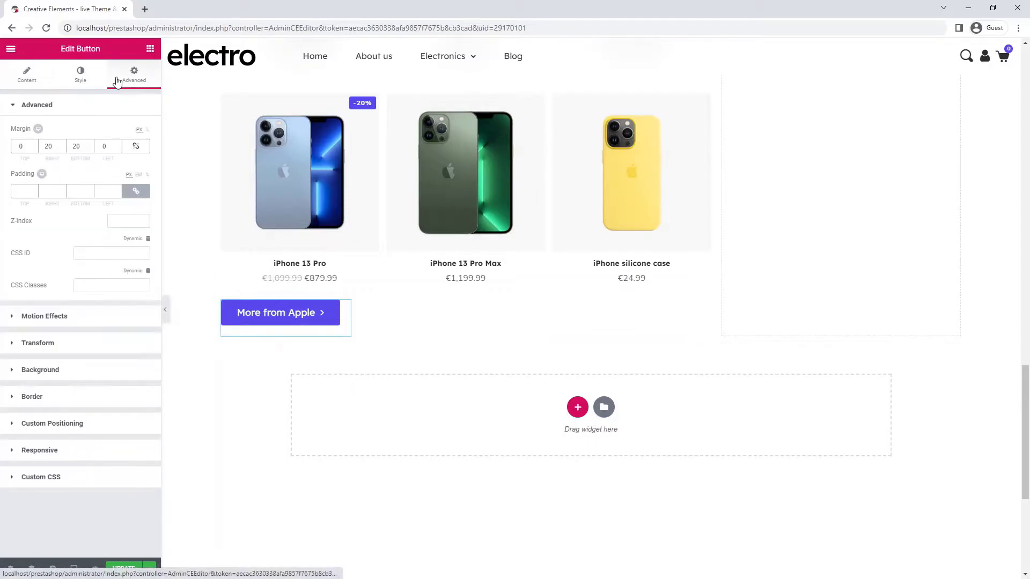
click(102, 428)
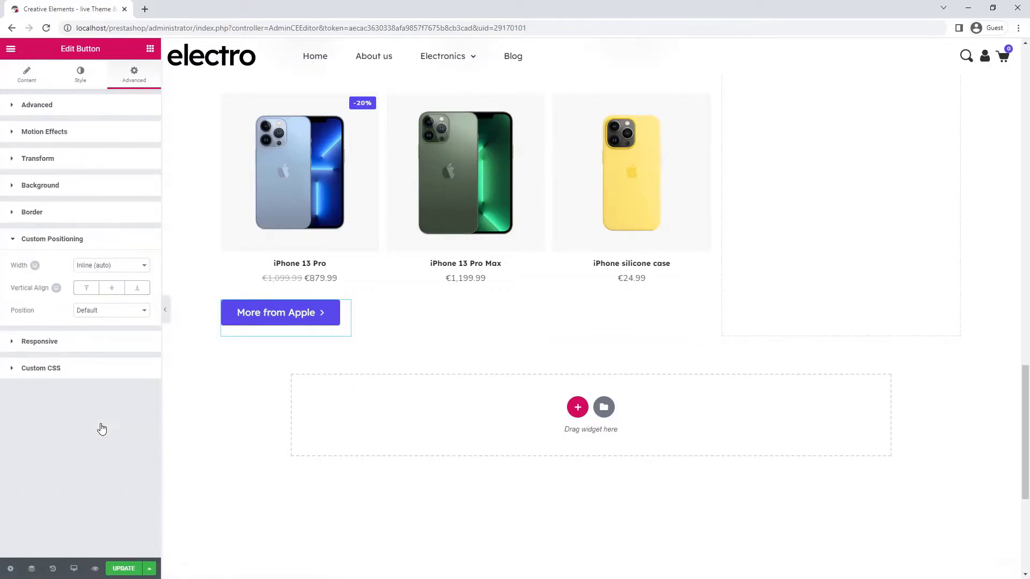
click(99, 265)
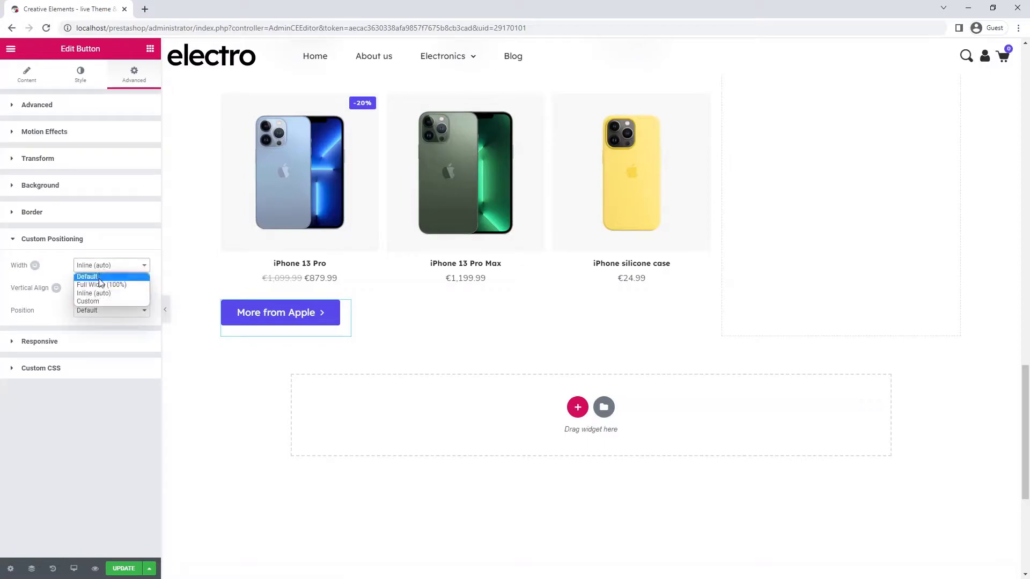
click(99, 275)
click(25, 75)
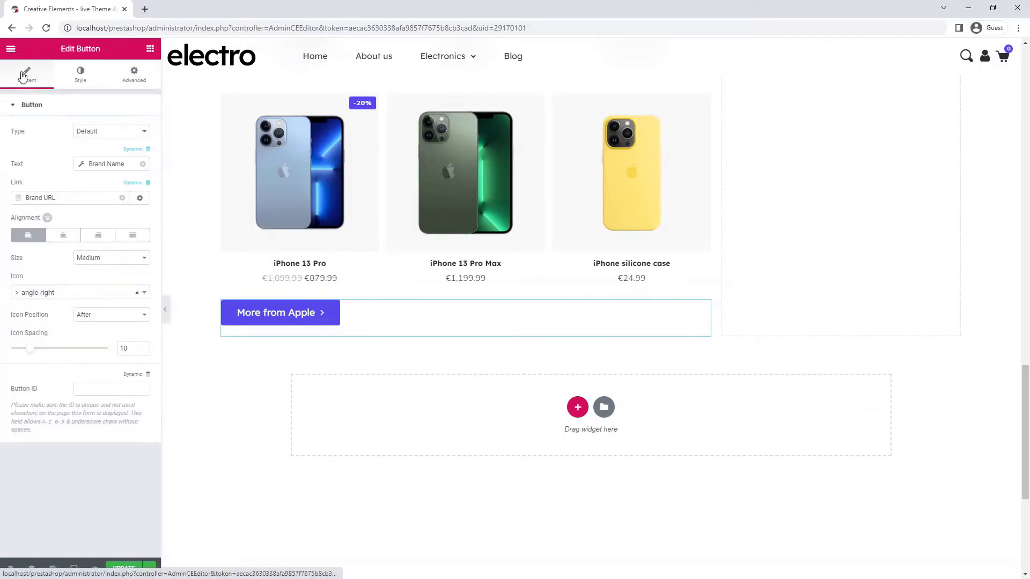
click(63, 239)
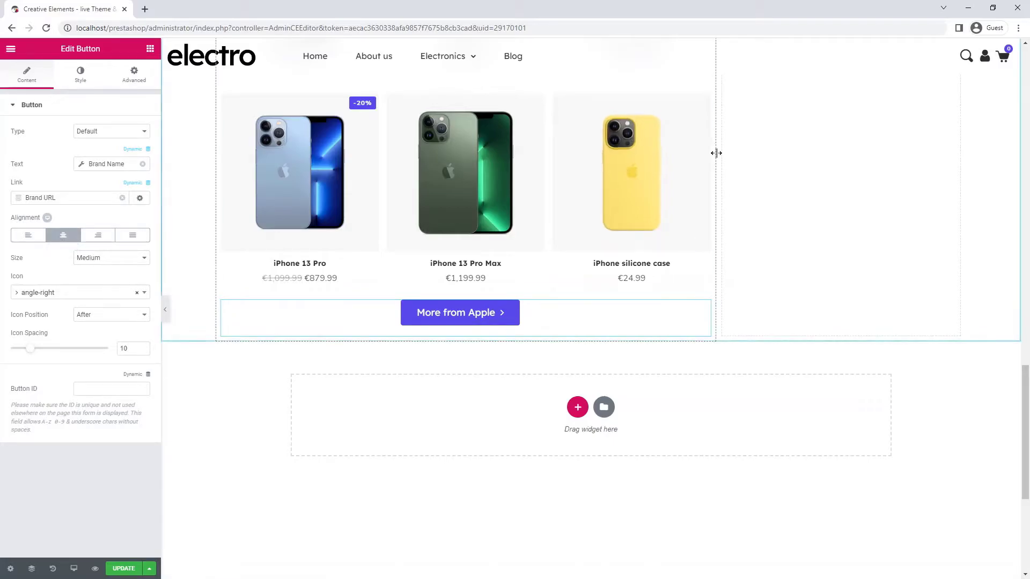
scroll(716, 153, up, 4)
scroll(715, 153, up, 7)
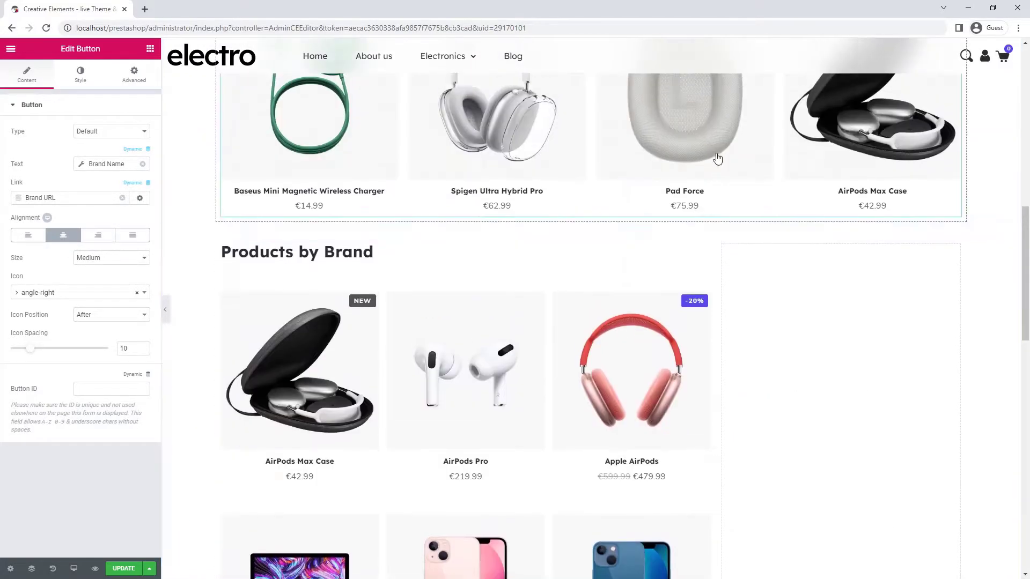
scroll(717, 157, down, 1)
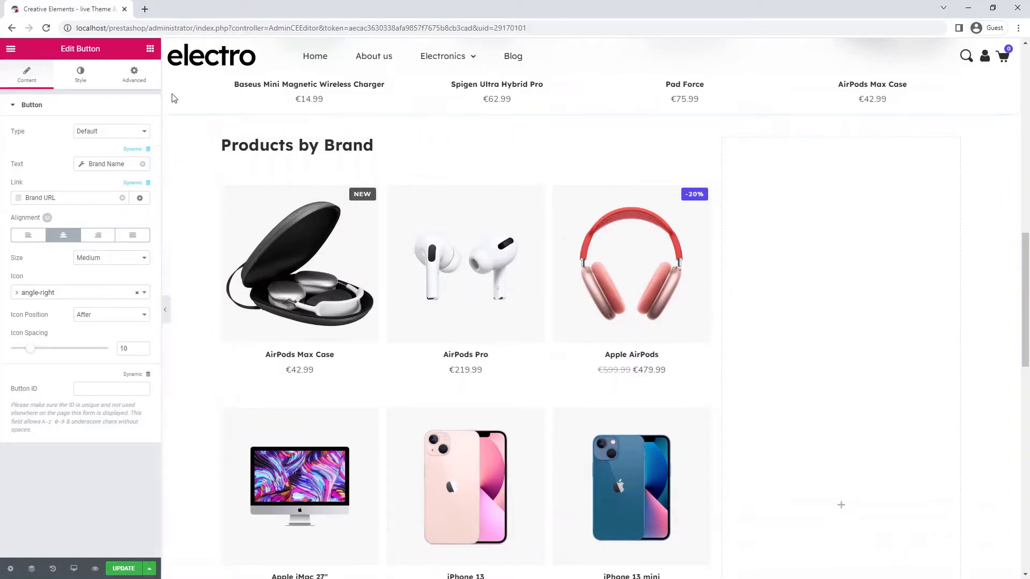
- Add an Inner Section to the right column and delete its second column
click(150, 50)
text(inner)
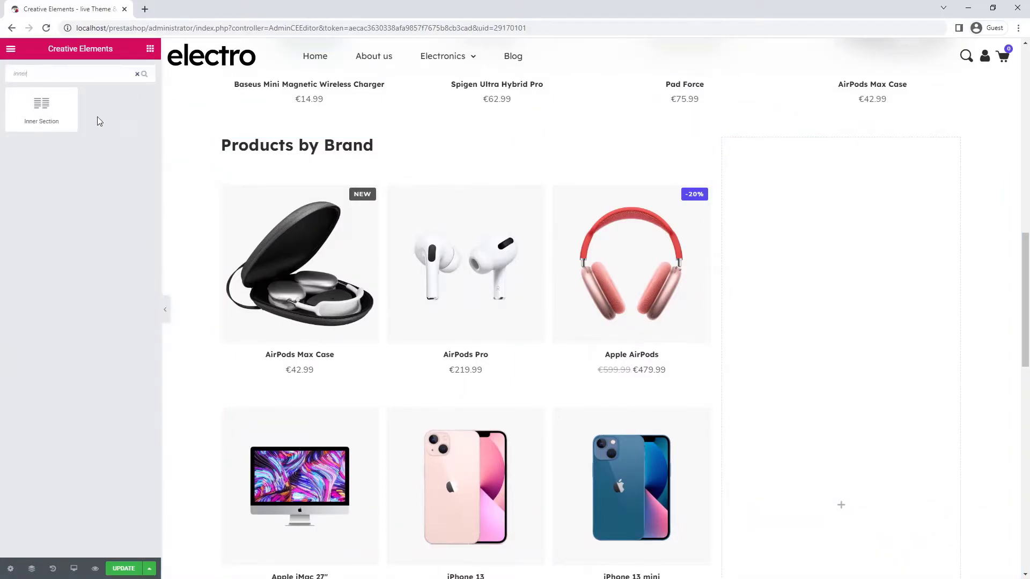
drag(59, 110, 796, 212)
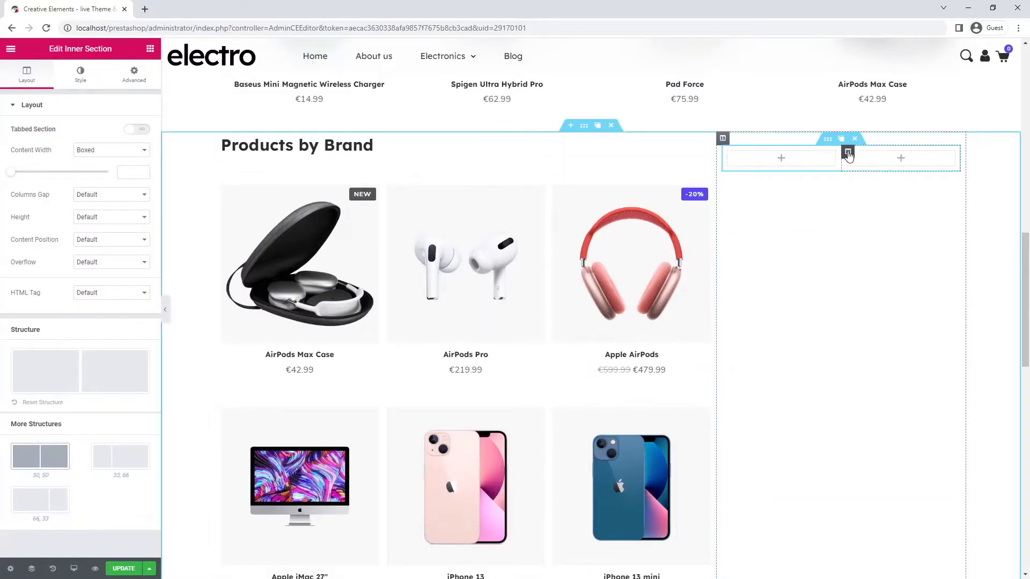
click(888, 152)
- Place a Brand Image widget in the inner column and set its width to 60
click(150, 49)
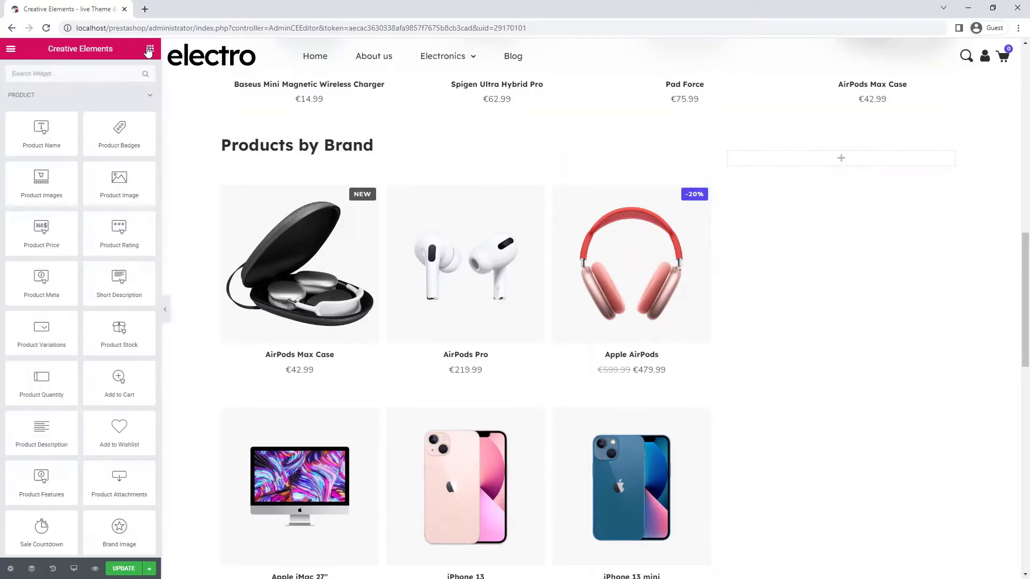
text(brand)
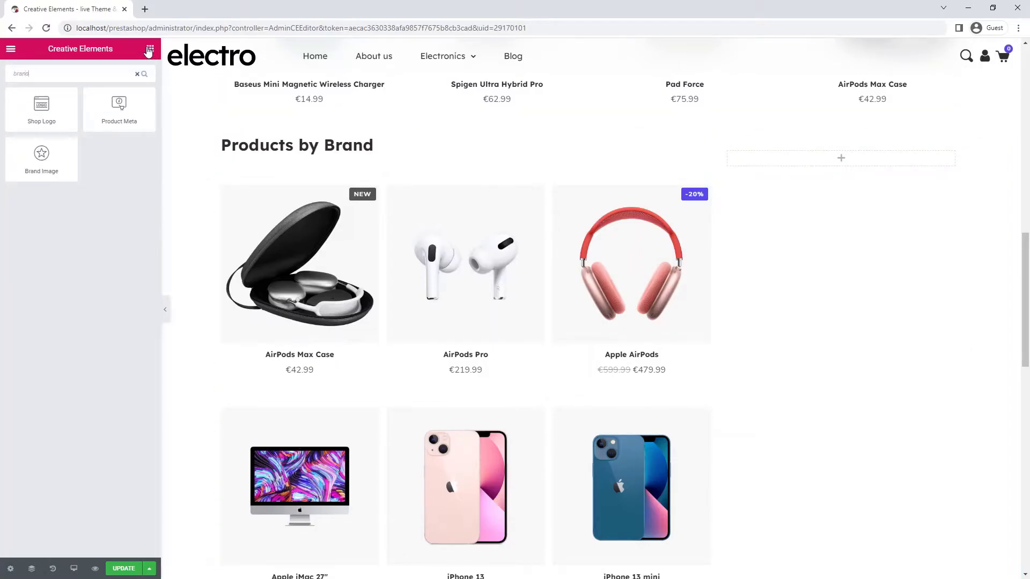
drag(41, 156, 826, 165)
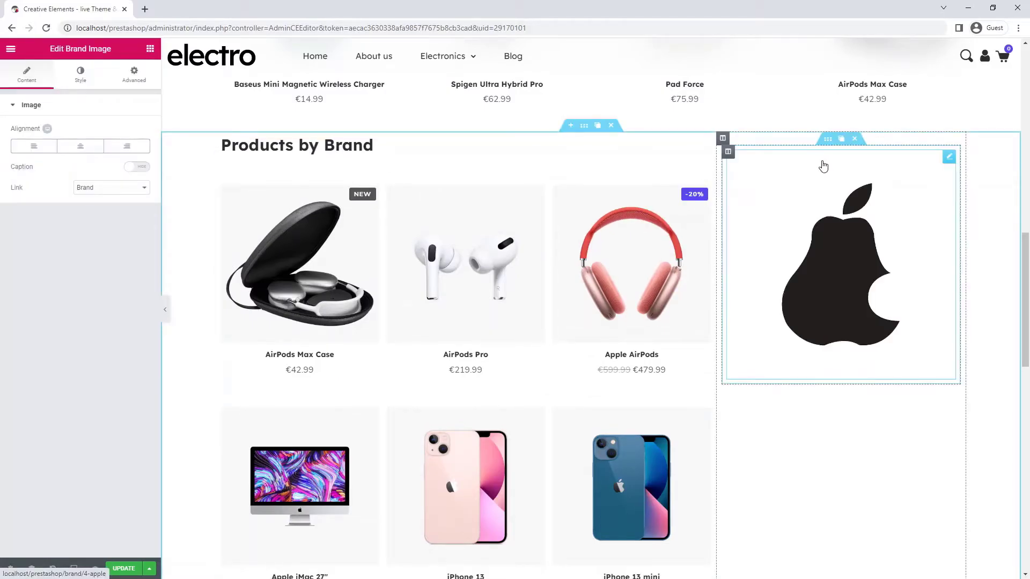
click(80, 74)
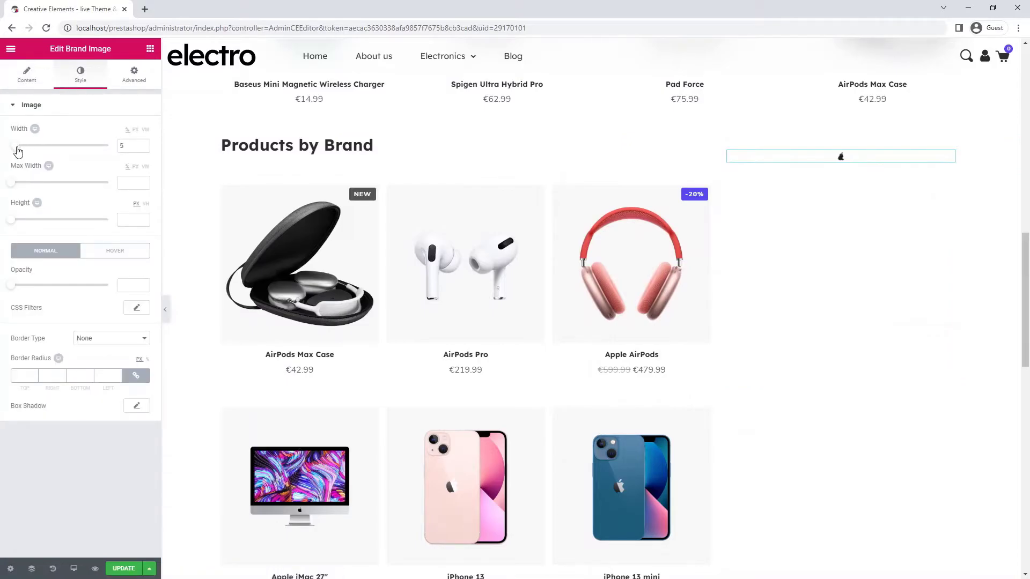
drag(17, 149, 69, 145)
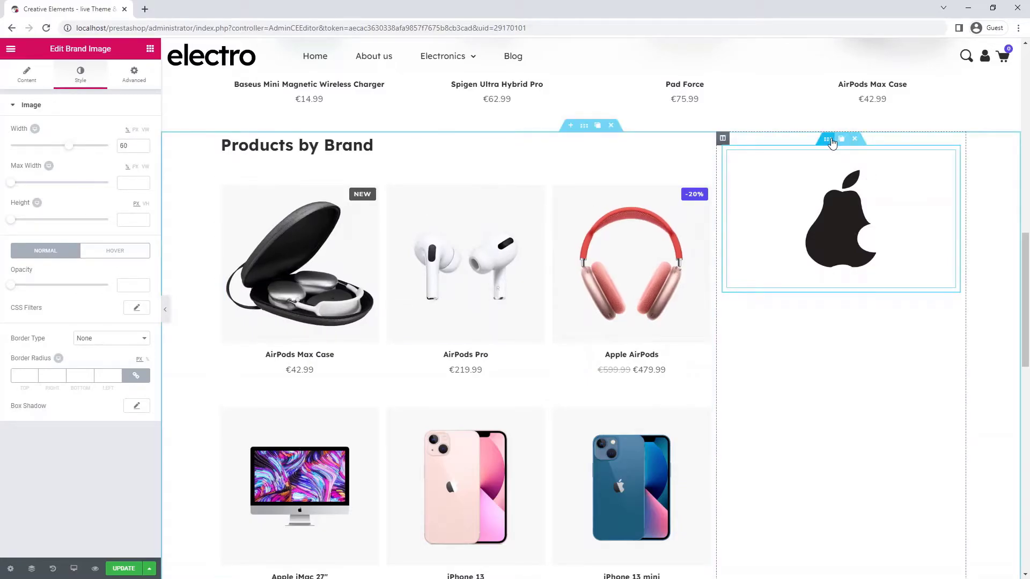
click(831, 143)
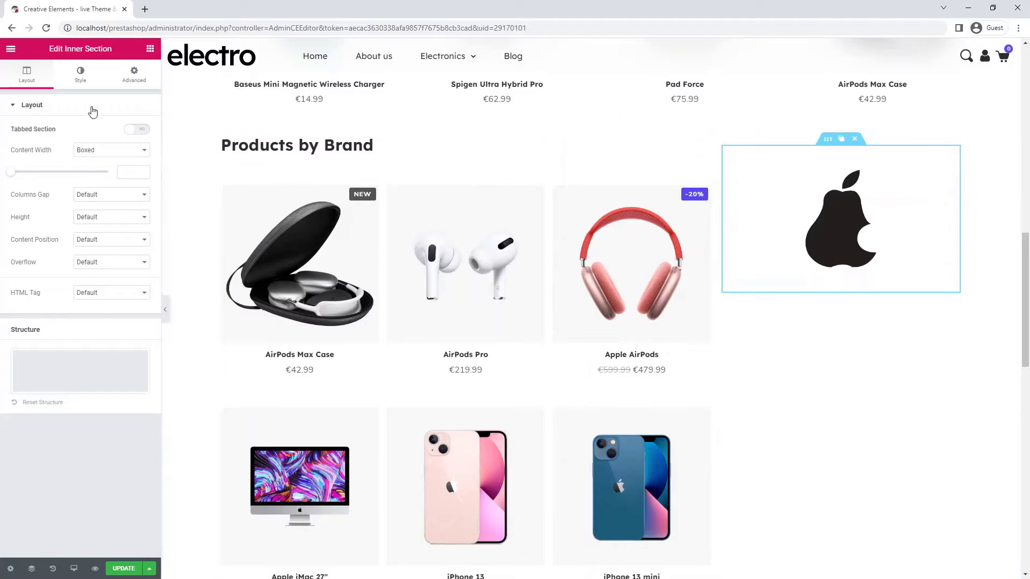
- Give the inner section a classic headphones-portrait background set to Cover, No-repeat, Center Center
click(78, 78)
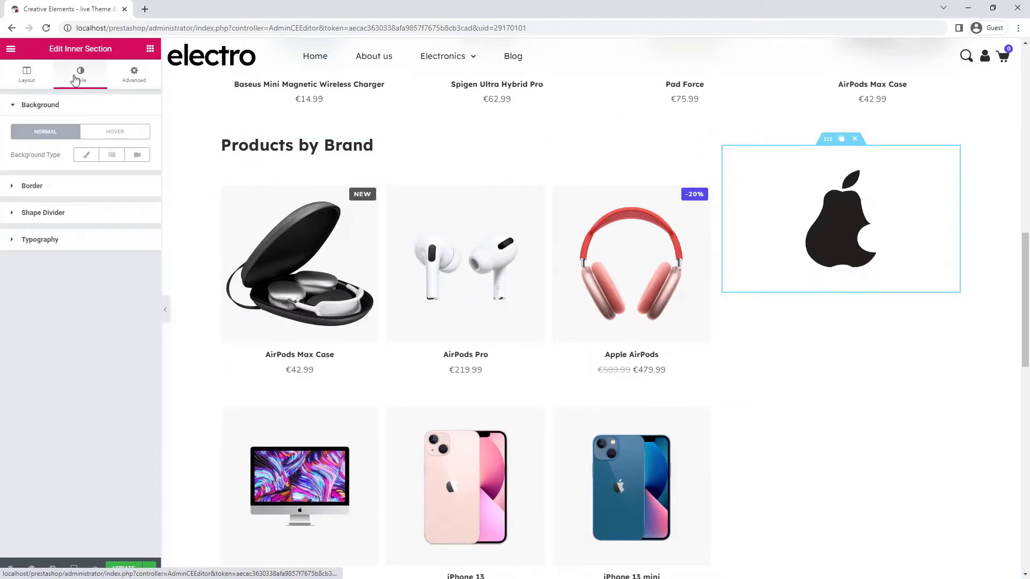
click(86, 154)
click(76, 254)
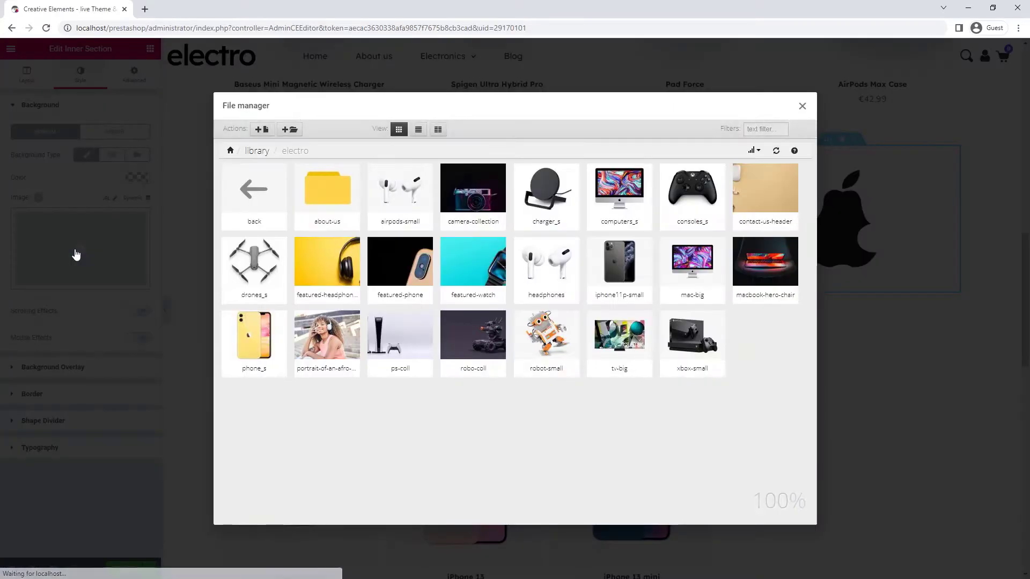
click(330, 332)
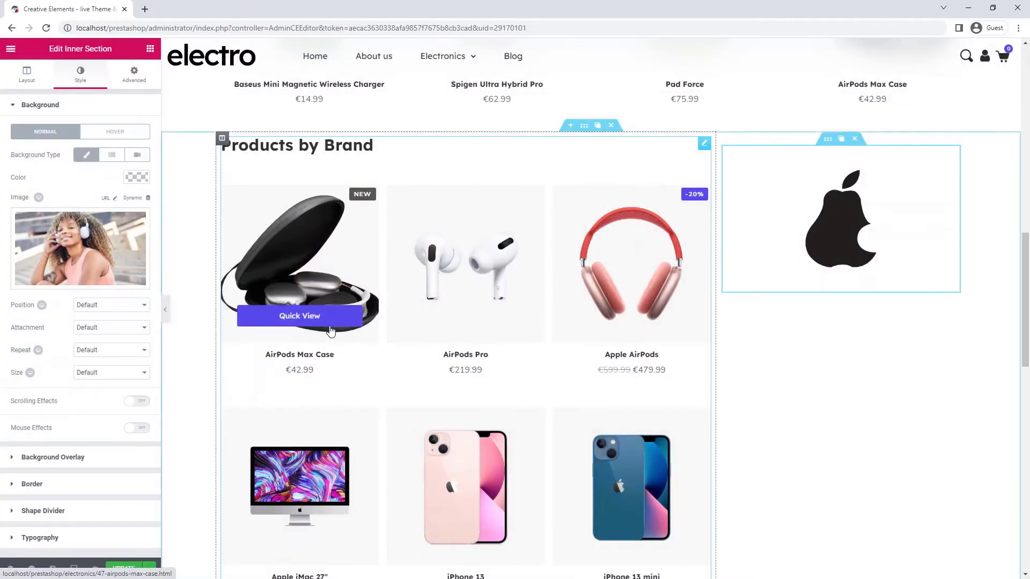
click(128, 373)
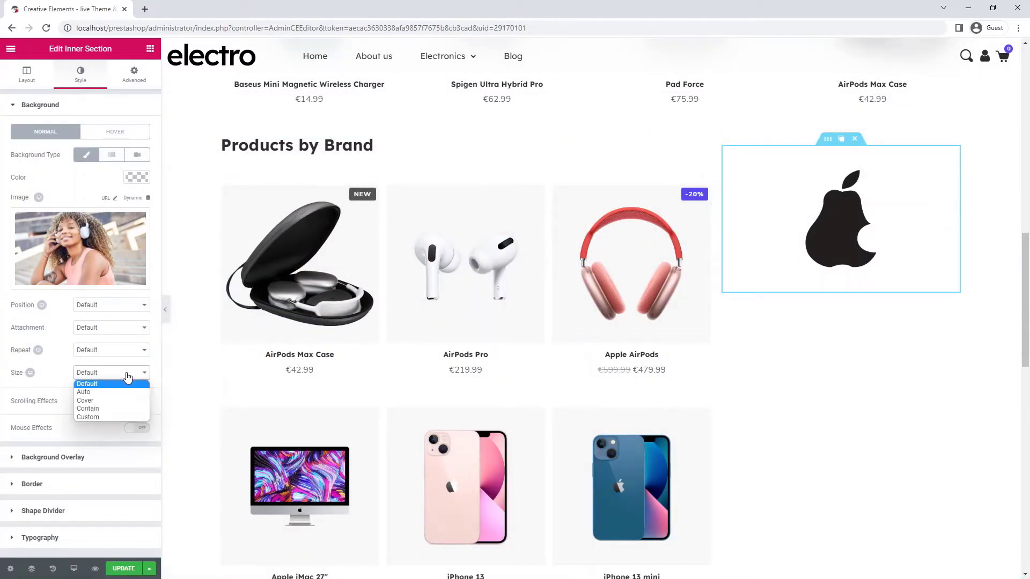
click(123, 401)
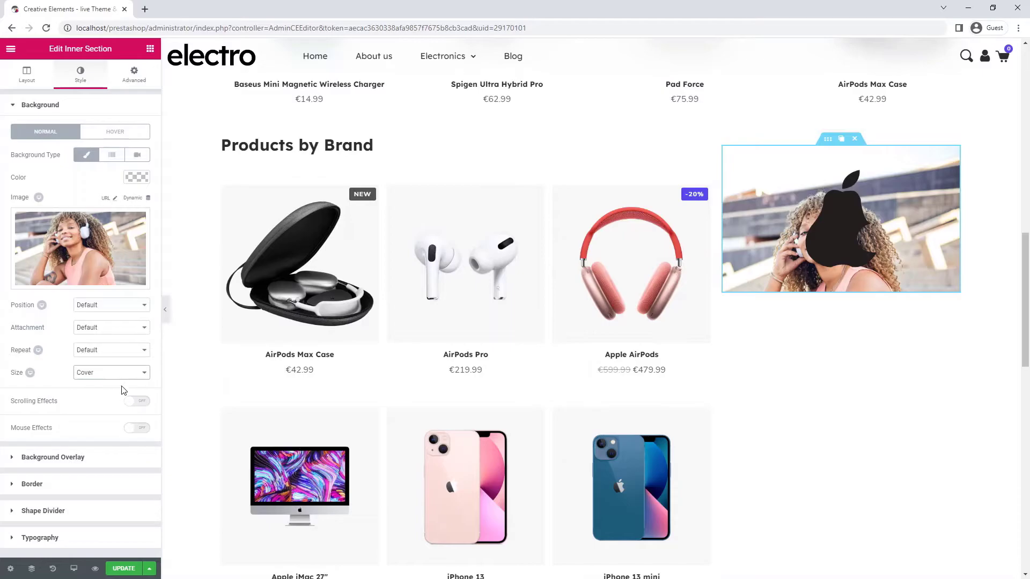
click(124, 351)
click(121, 374)
click(121, 306)
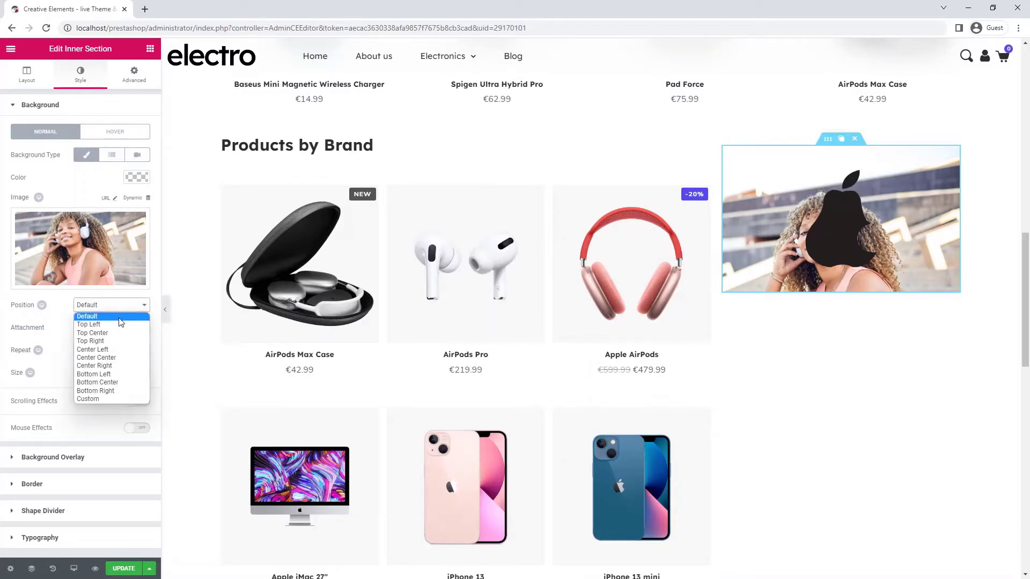
click(115, 357)
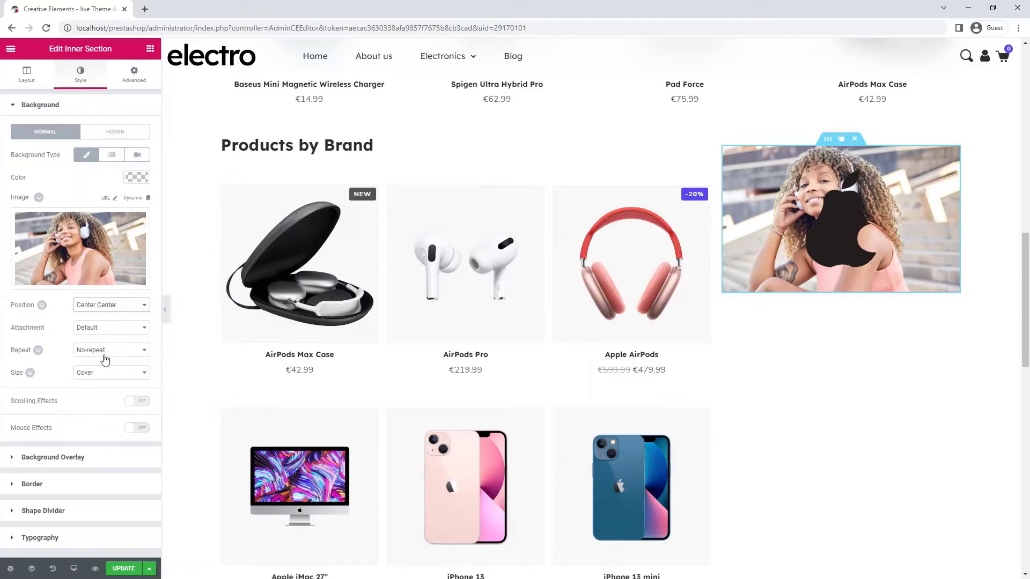
- Set the inner section's minimum height to 1000 with content position Middle
click(9, 76)
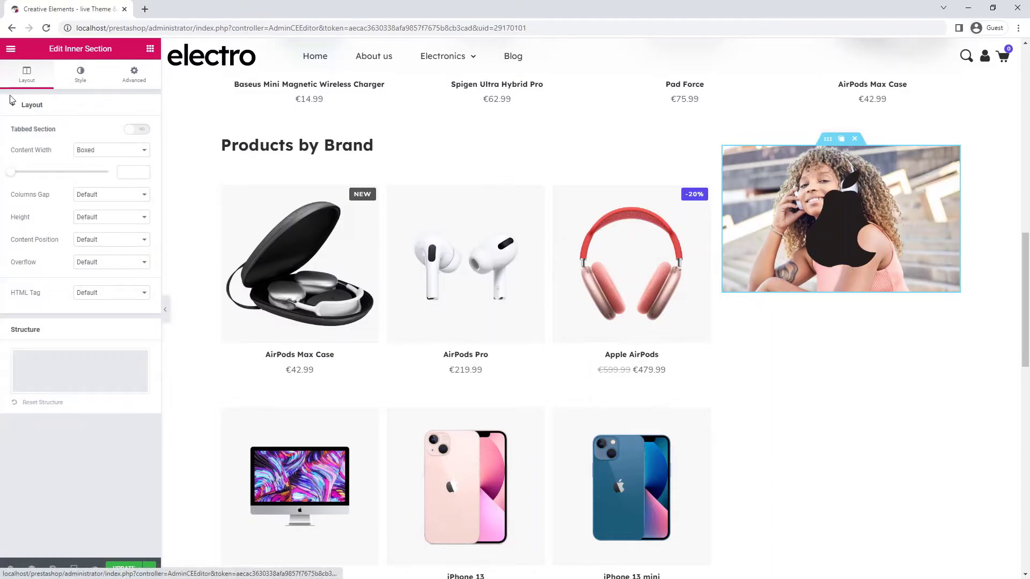
click(86, 222)
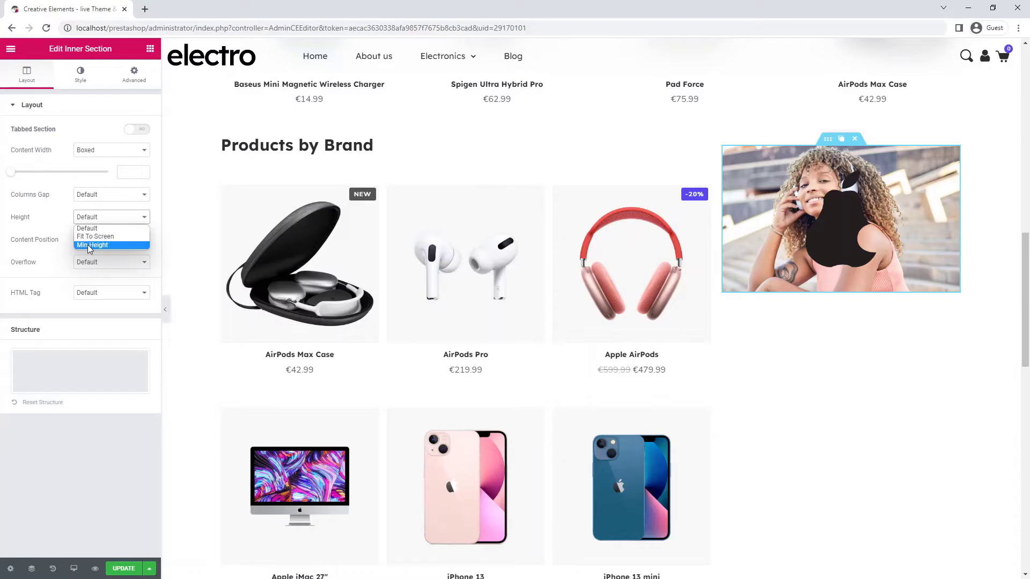
click(88, 244)
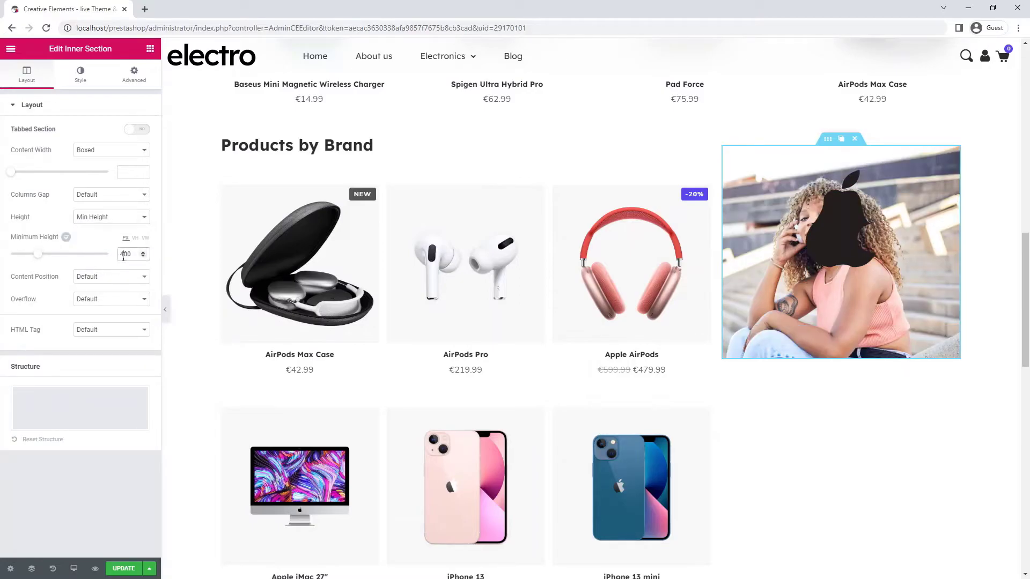
text(10)
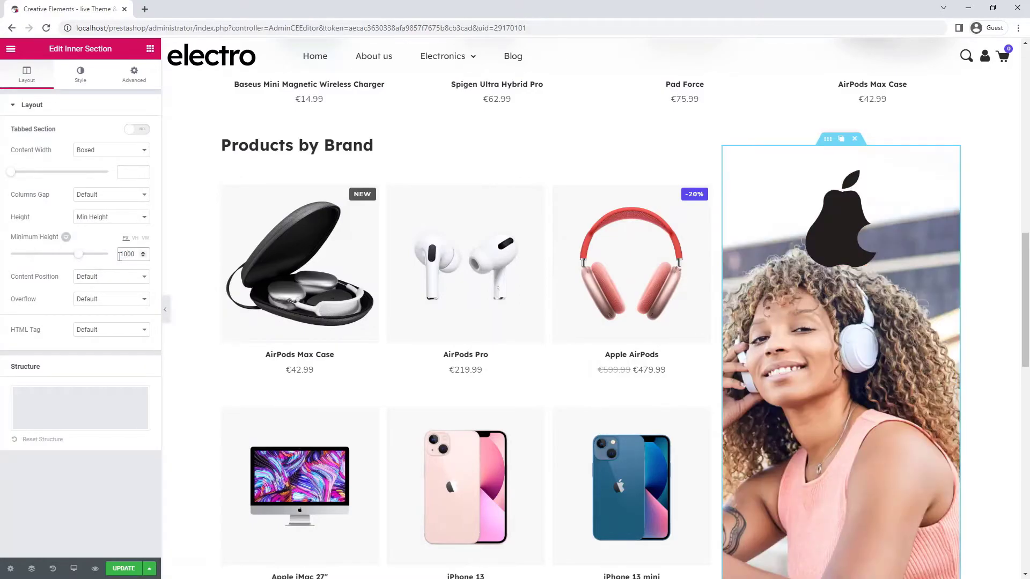
click(121, 280)
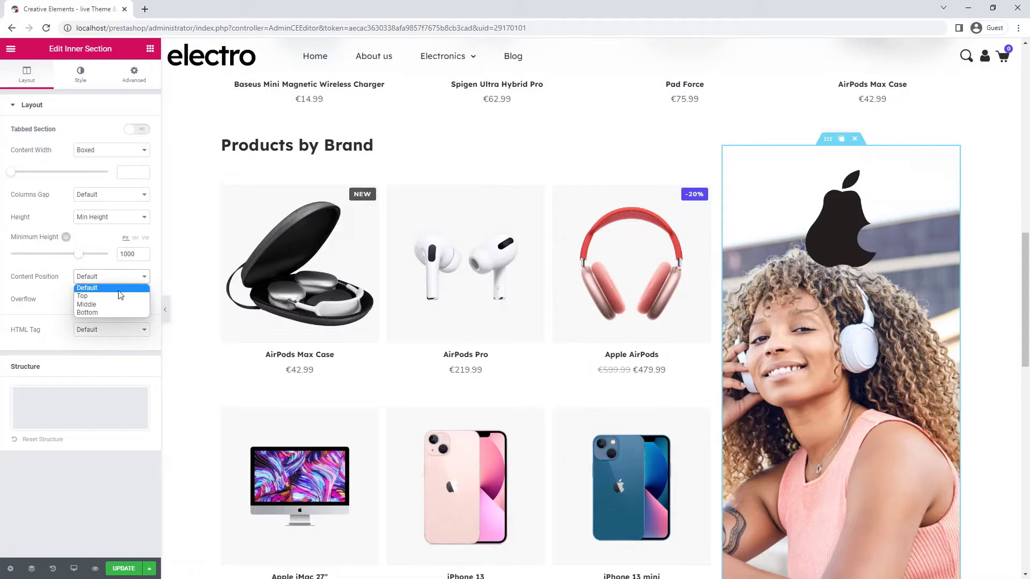
click(117, 306)
scroll(381, 342, down, 2)
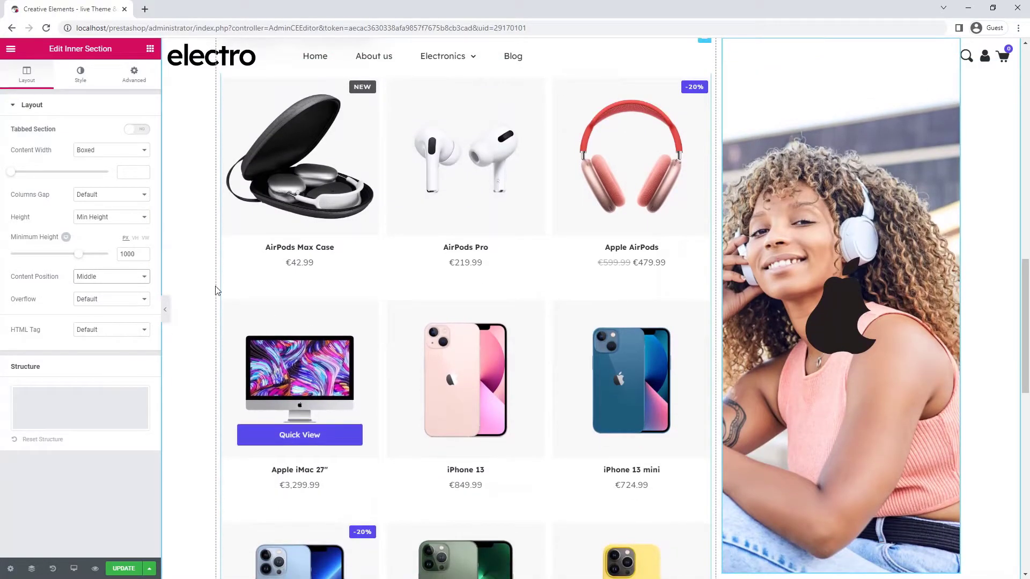
- Add a classic white background overlay at 0.2 opacity to the inner section
click(79, 80)
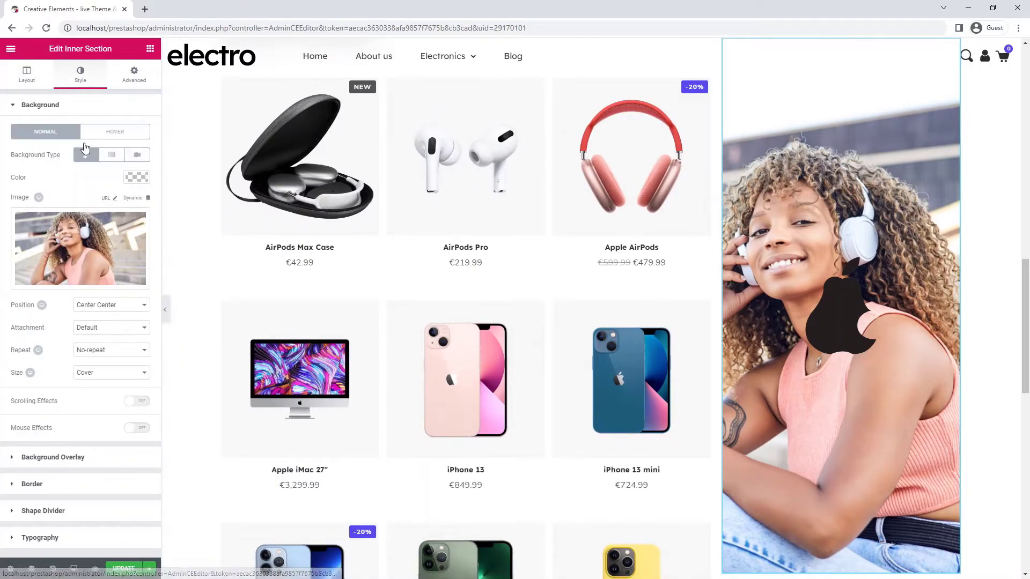
click(67, 457)
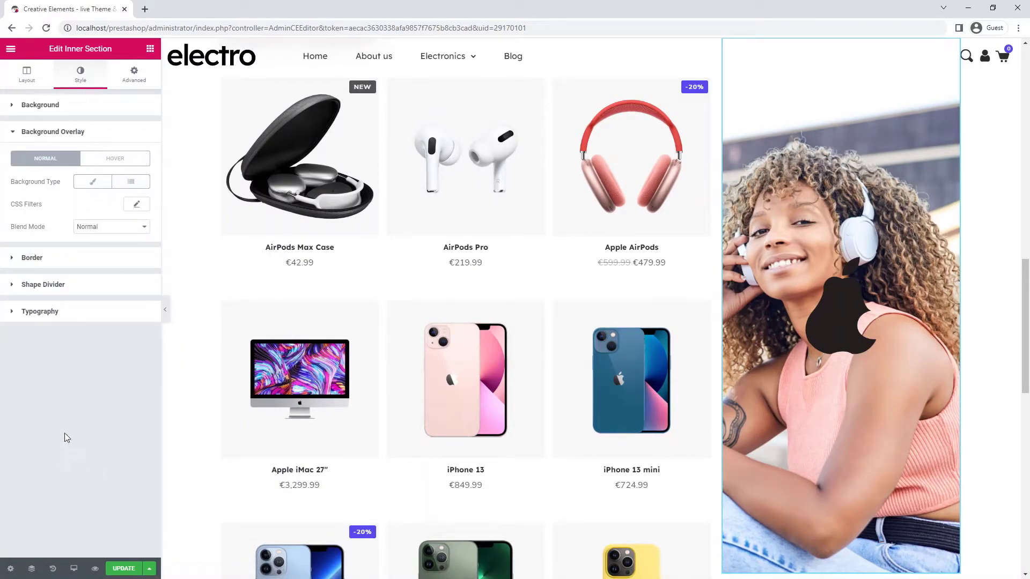
click(93, 181)
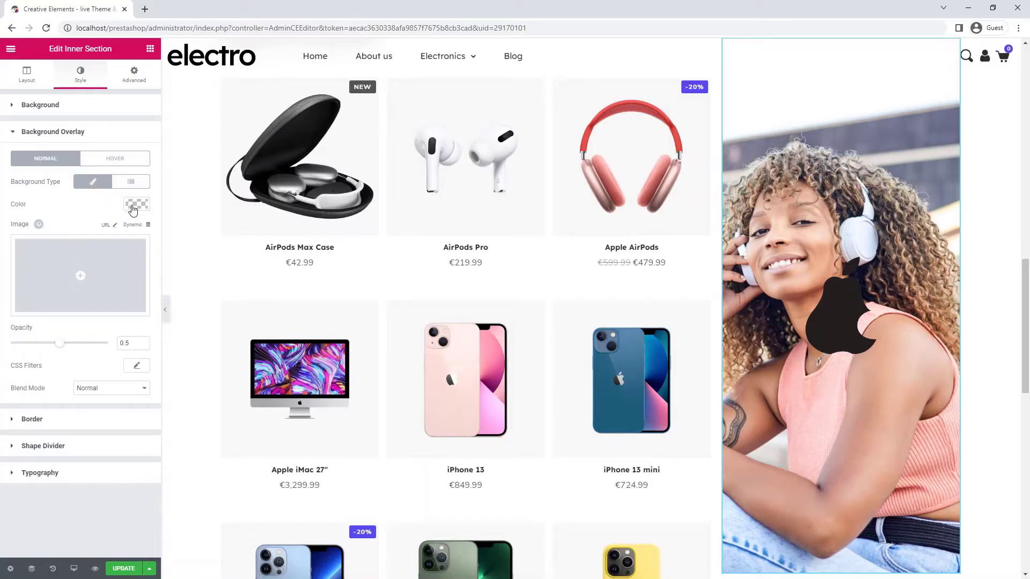
click(136, 206)
click(39, 332)
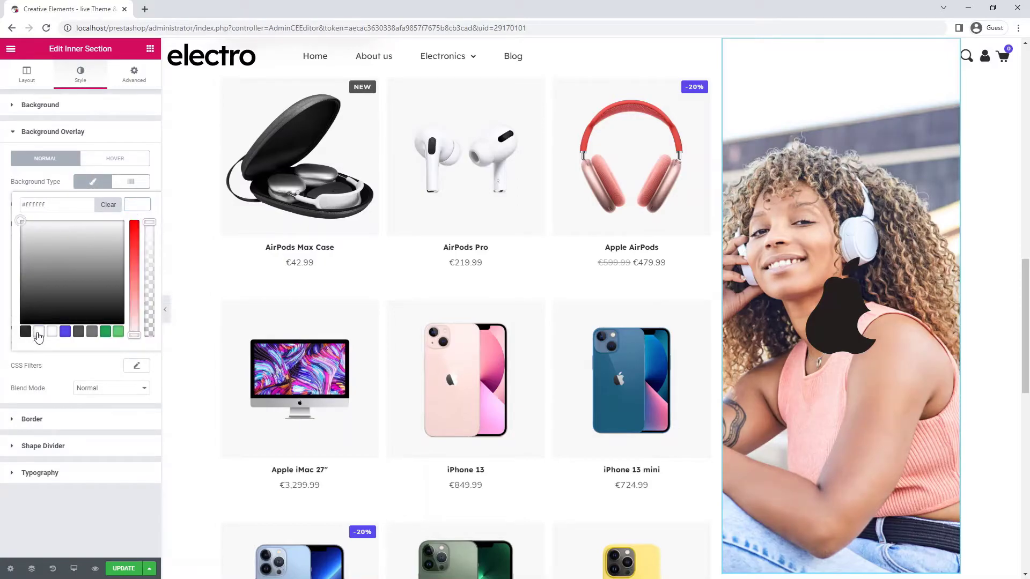
click(129, 210)
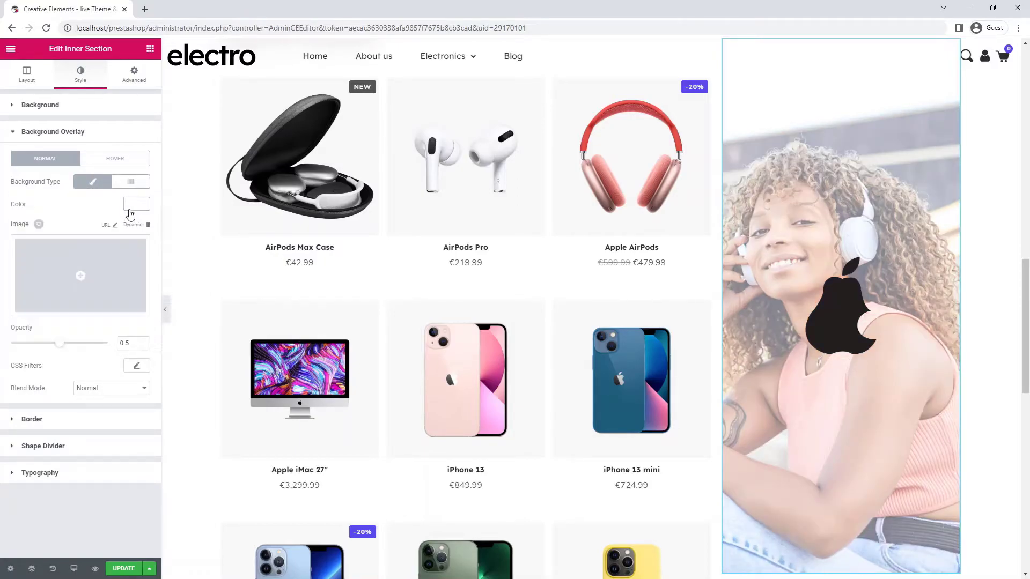
click(128, 346)
key(BackSpace)
text(2)
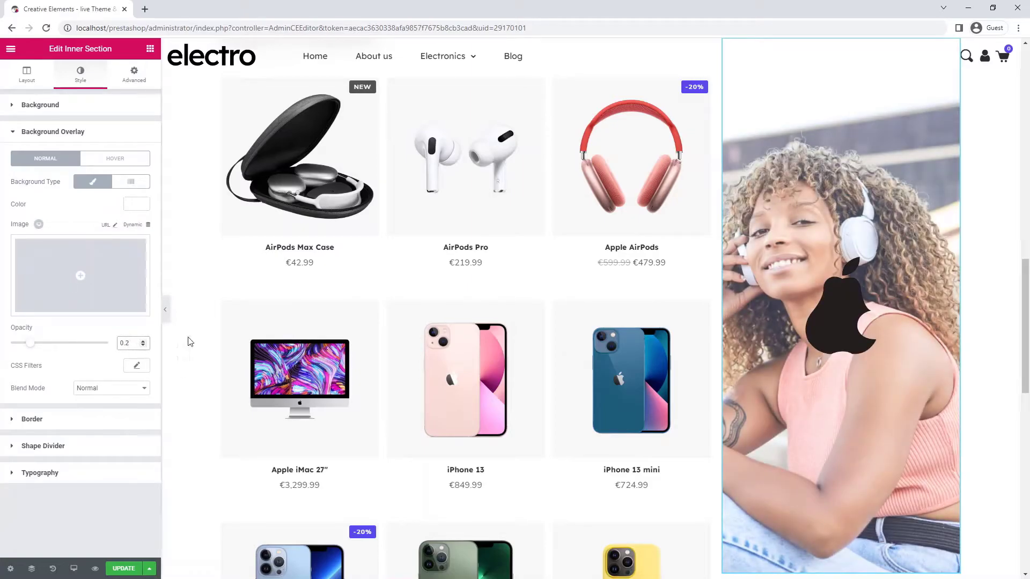
scroll(198, 323, down, 2)
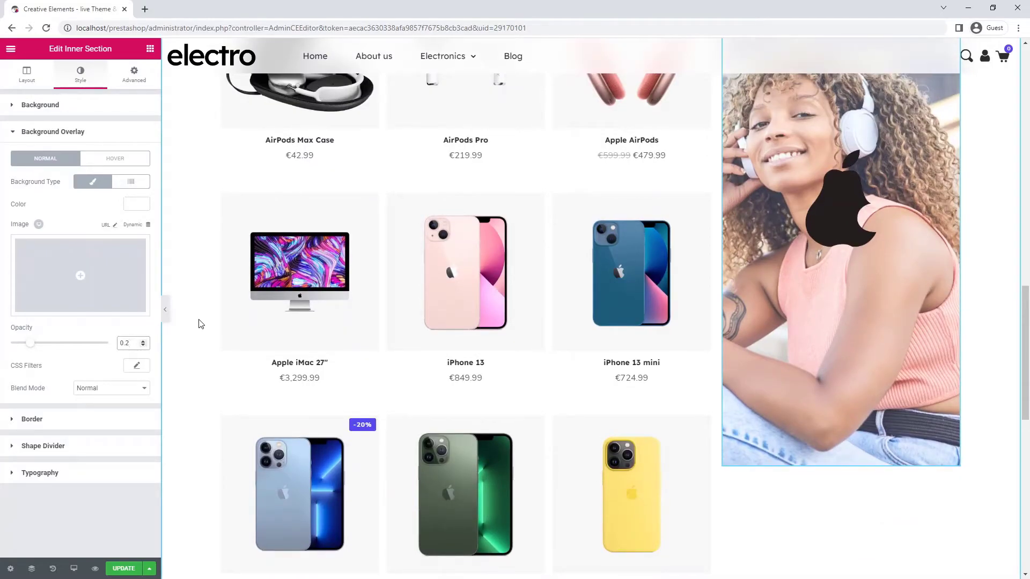
- Set the brand-image section's Motion Effects to Sticky Top with Stay In Column turned on
click(134, 77)
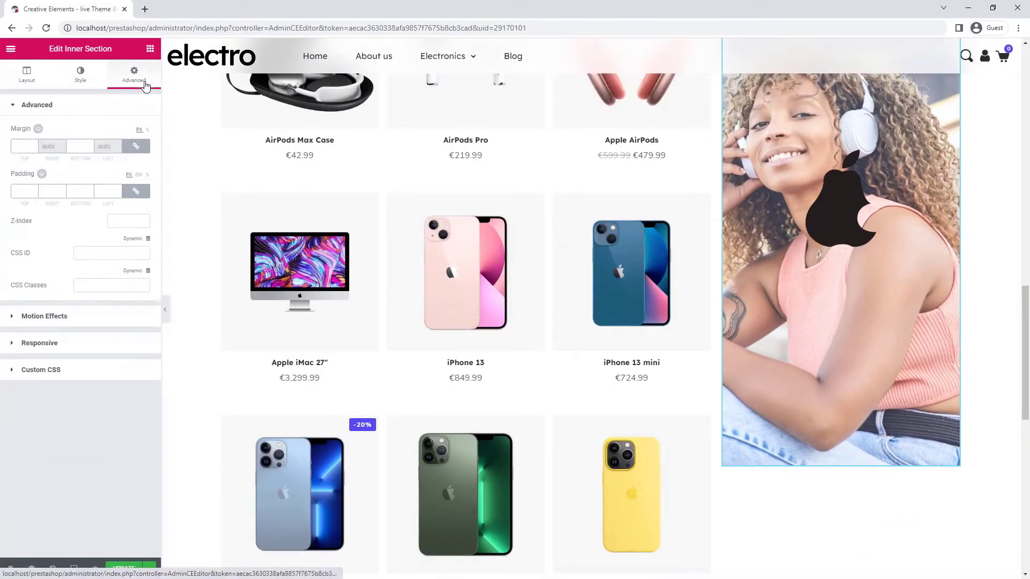
click(127, 320)
click(114, 192)
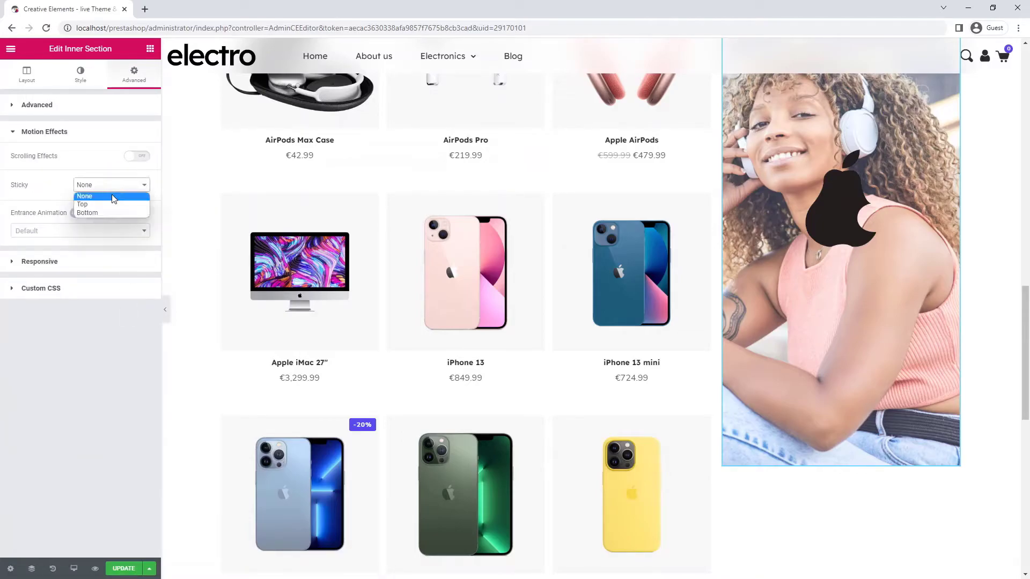
click(111, 201)
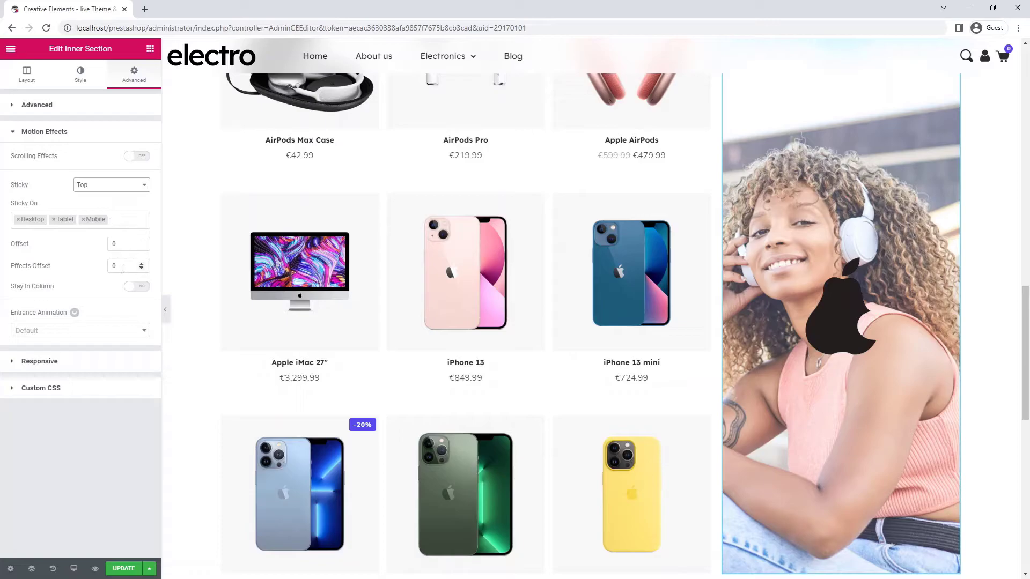
click(132, 289)
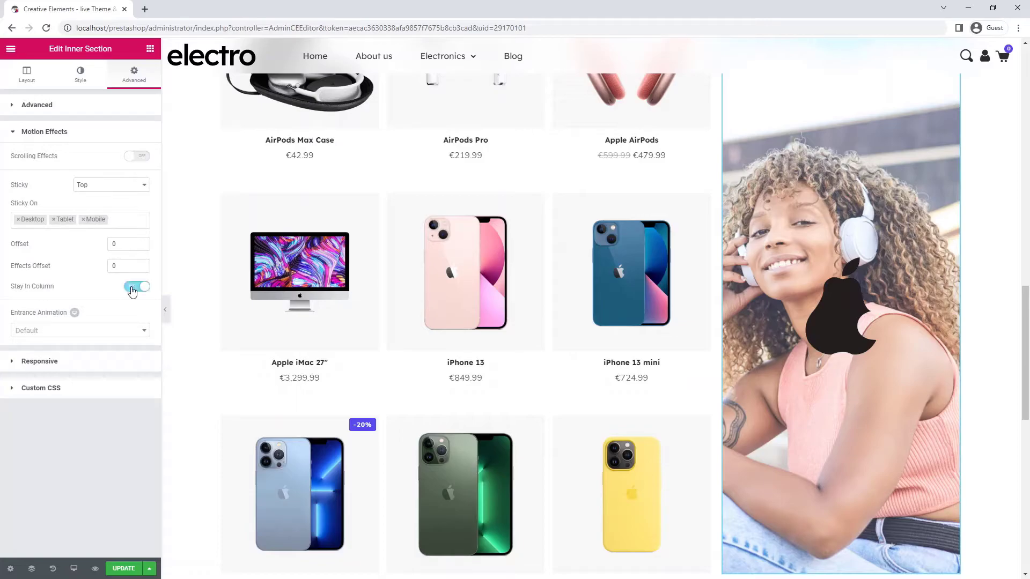
- Preview the sticky image while scrolling without the editor panel, then bring the panel back
click(166, 313)
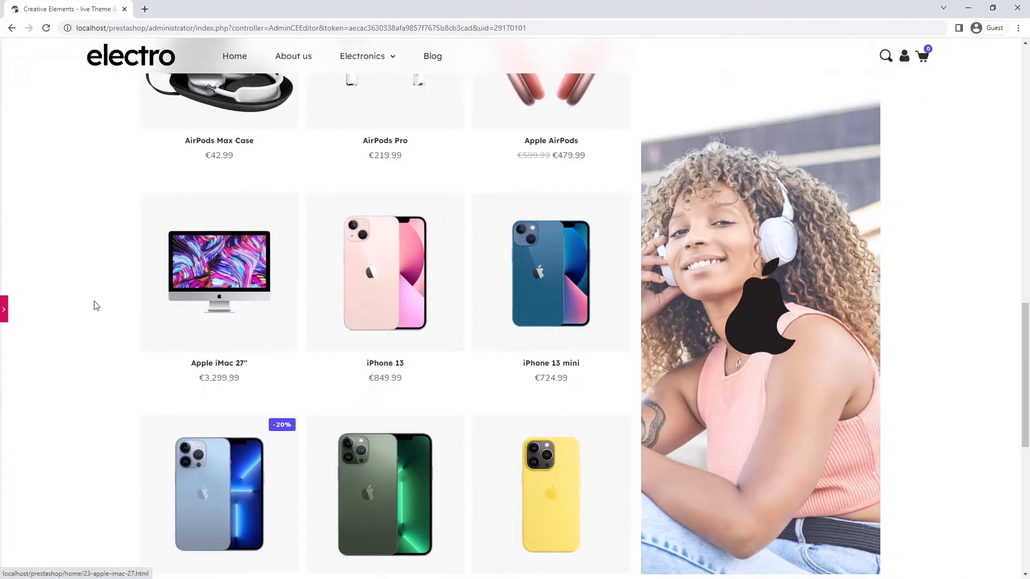
scroll(96, 300, up, 4)
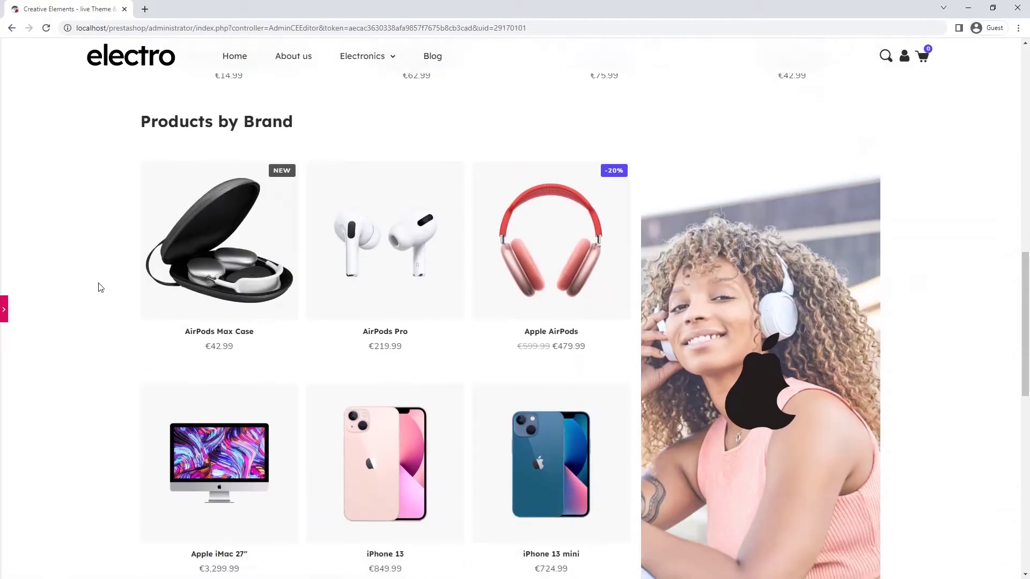
scroll(98, 288, down, 6)
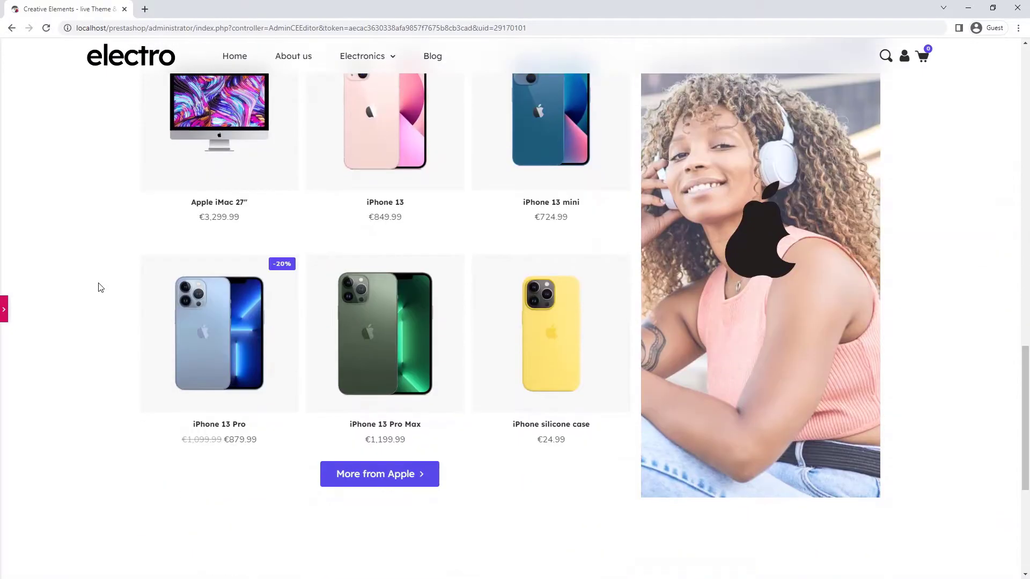
click(6, 309)
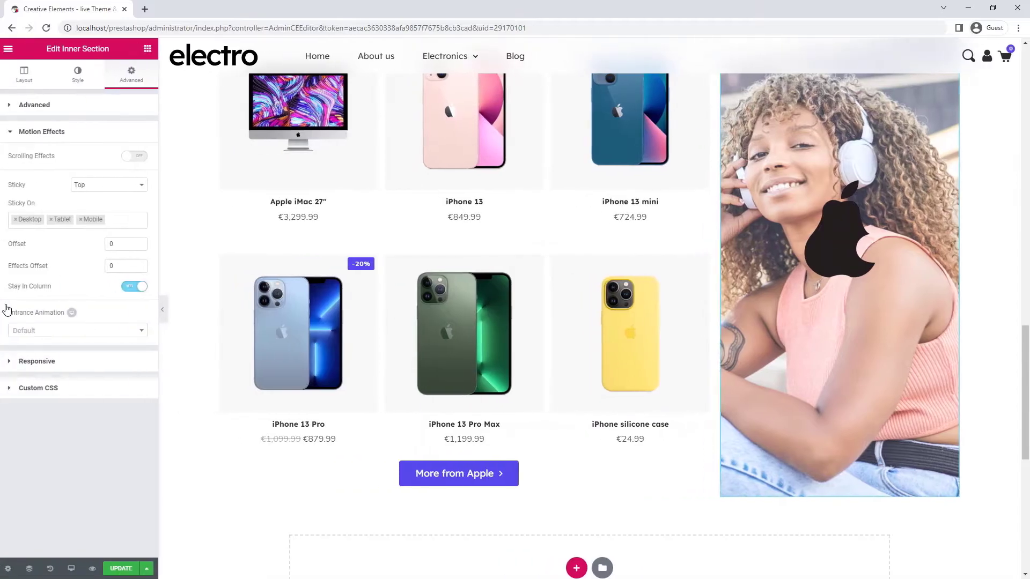
scroll(188, 238, up, 6)
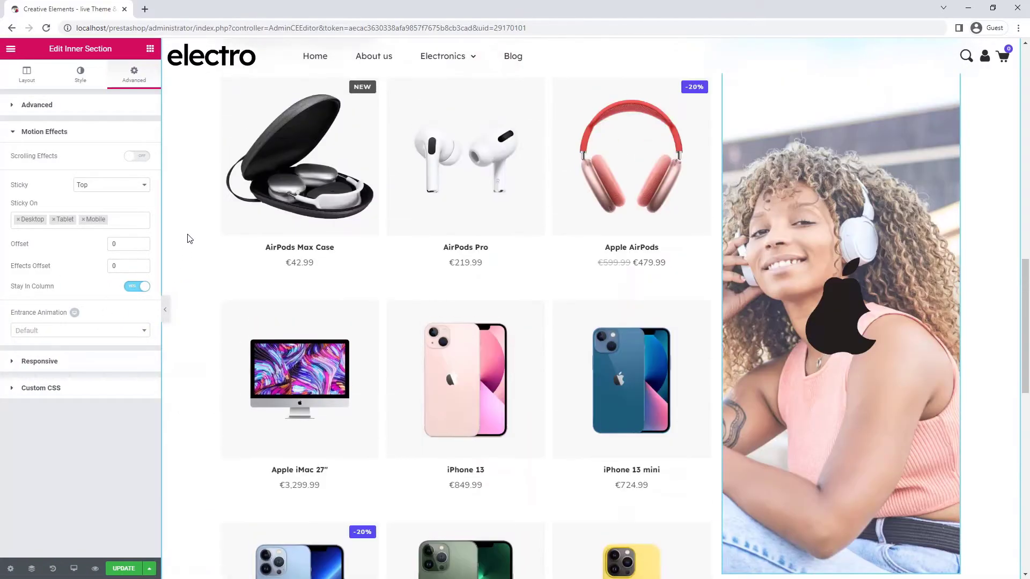
- Give the Products by Brand grid an 80 px top margin and select the More from Apple button
click(242, 248)
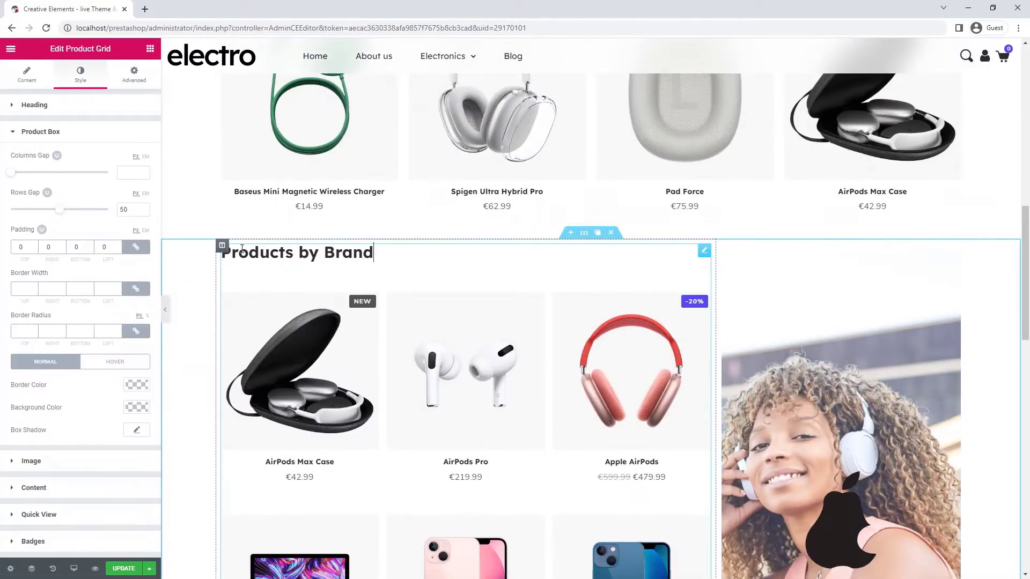
click(134, 81)
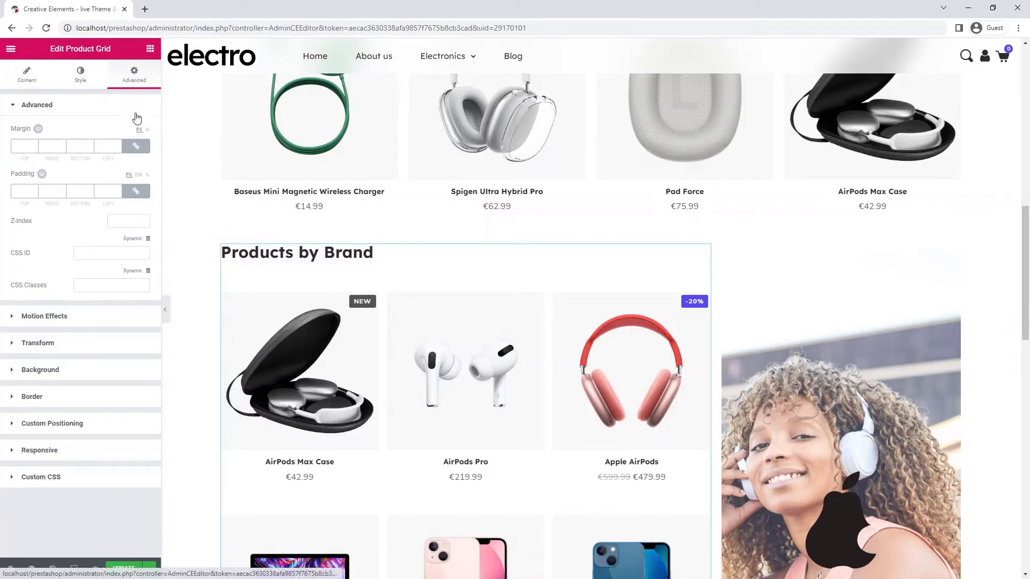
click(22, 145)
text(80)
scroll(184, 253, down, 10)
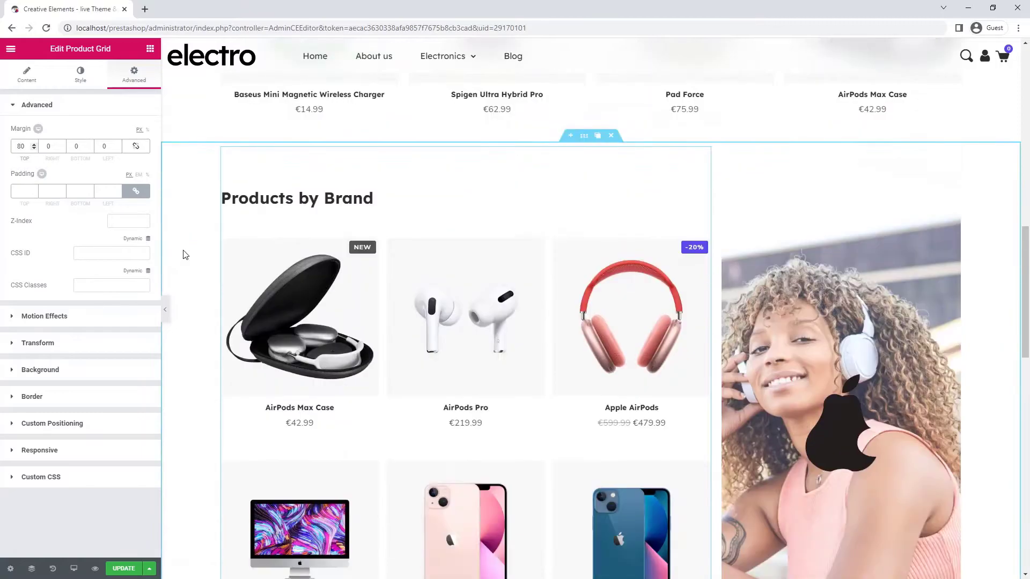
scroll(184, 253, down, 2)
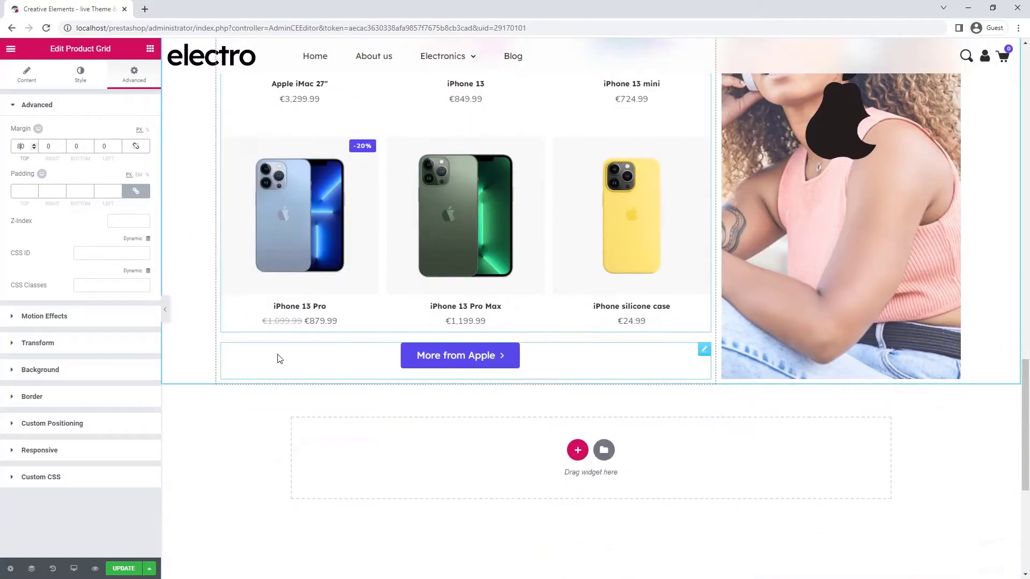
click(331, 359)
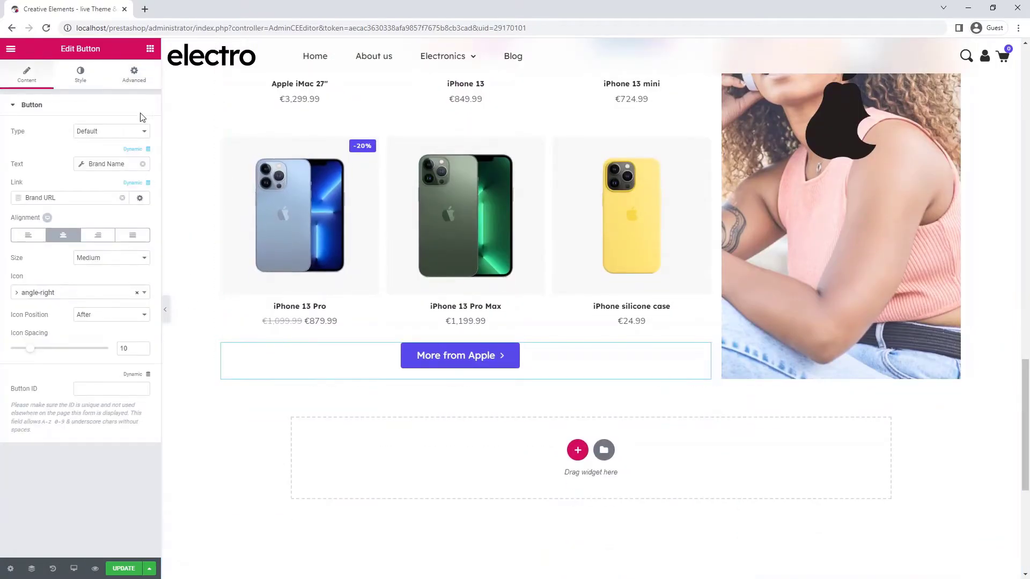
- Give the More from Apple button an 80 px top margin
click(141, 82)
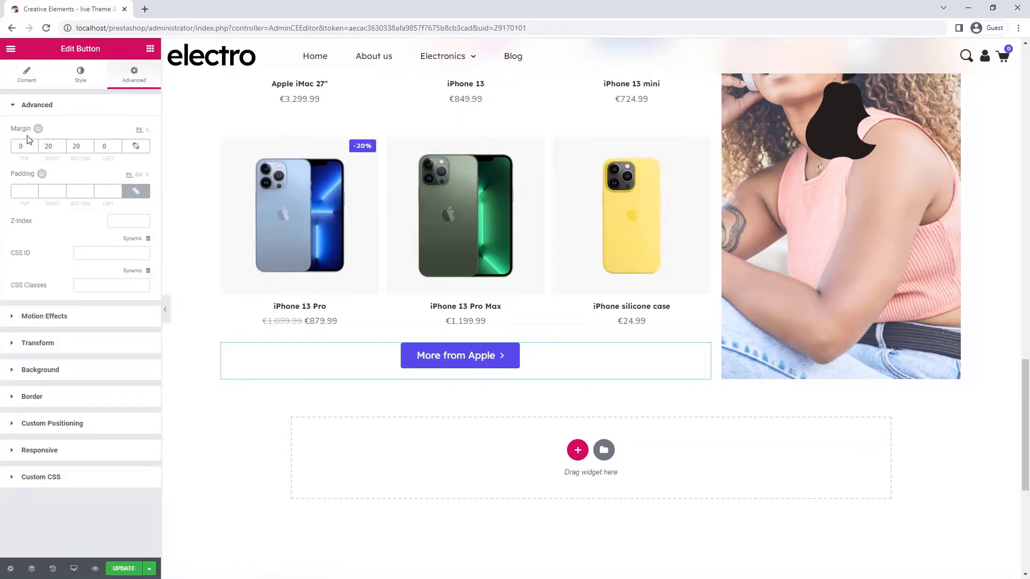
click(16, 145)
text(8)
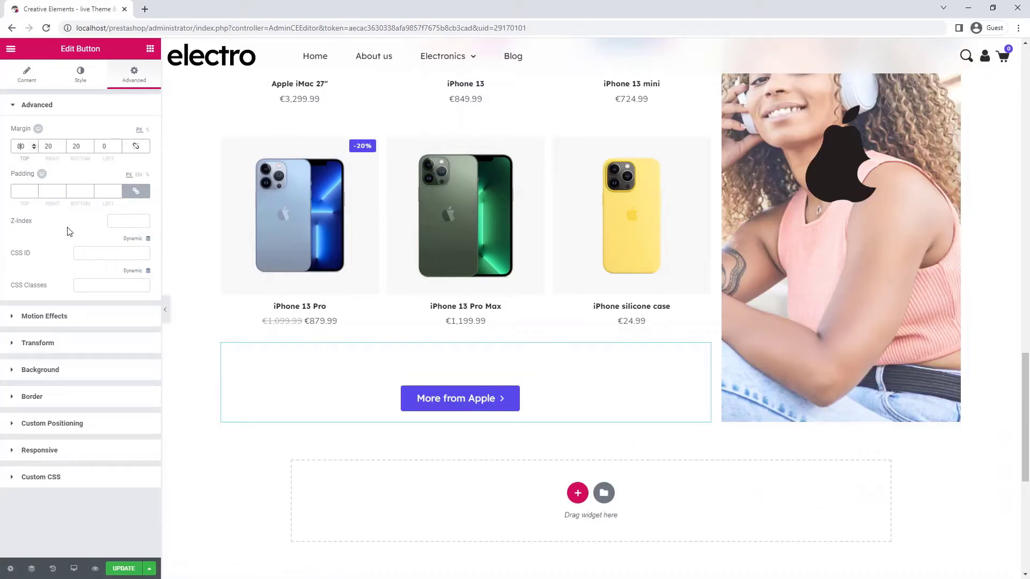
- Preview the page without the panel, then reopen it and scroll up to Related products
click(163, 306)
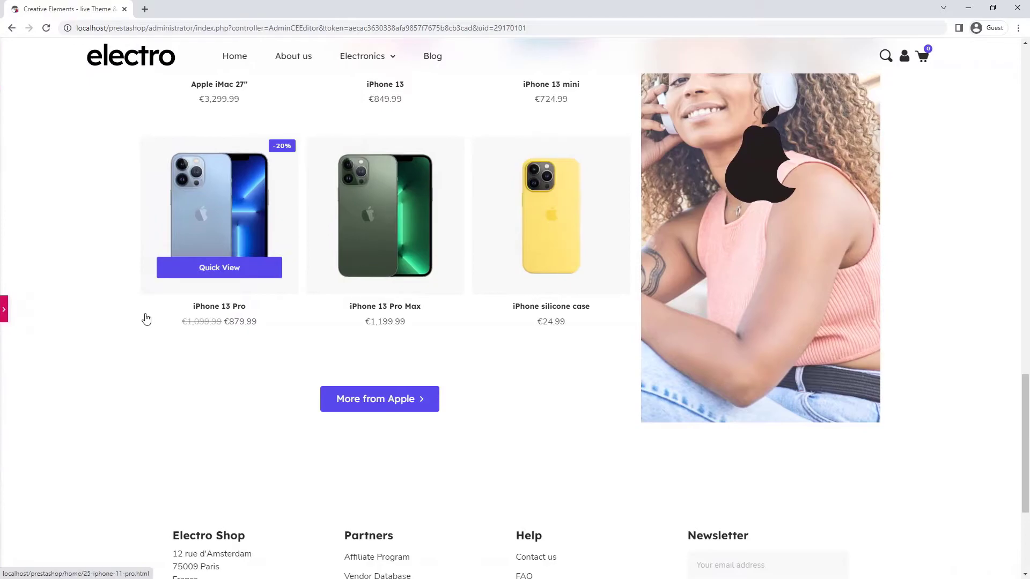
scroll(107, 271, up, 10)
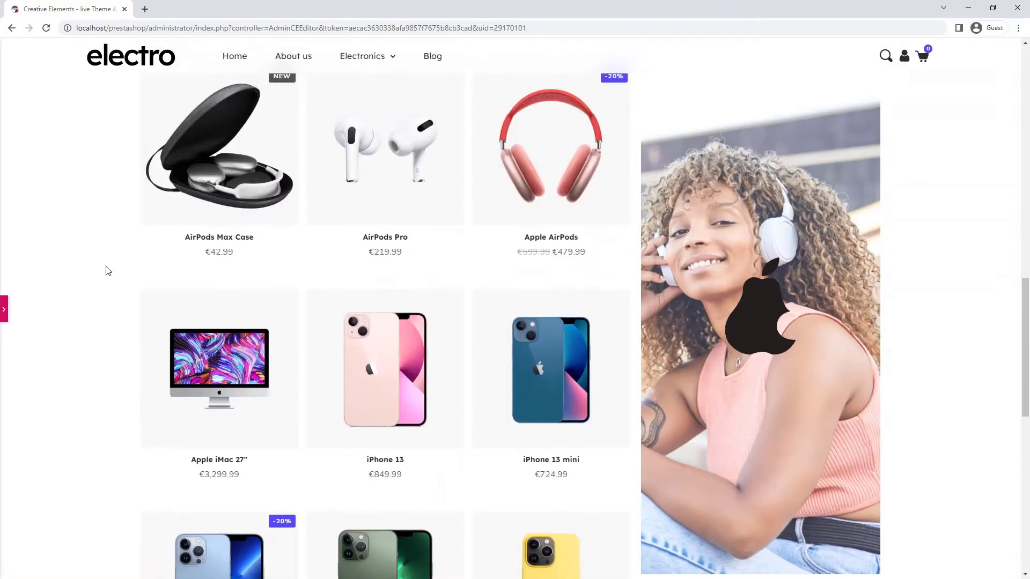
scroll(107, 271, down, 7)
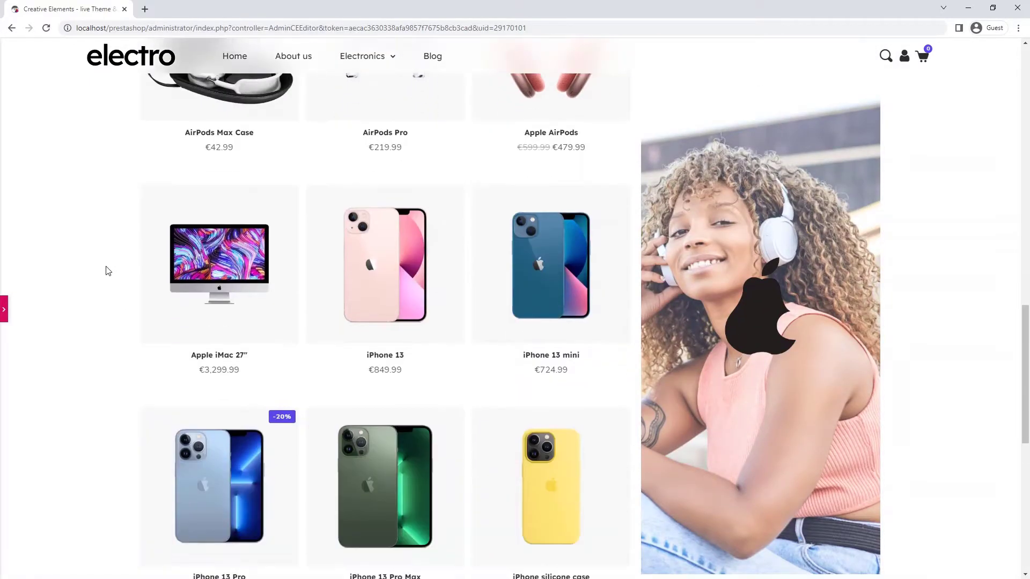
scroll(107, 270, down, 2)
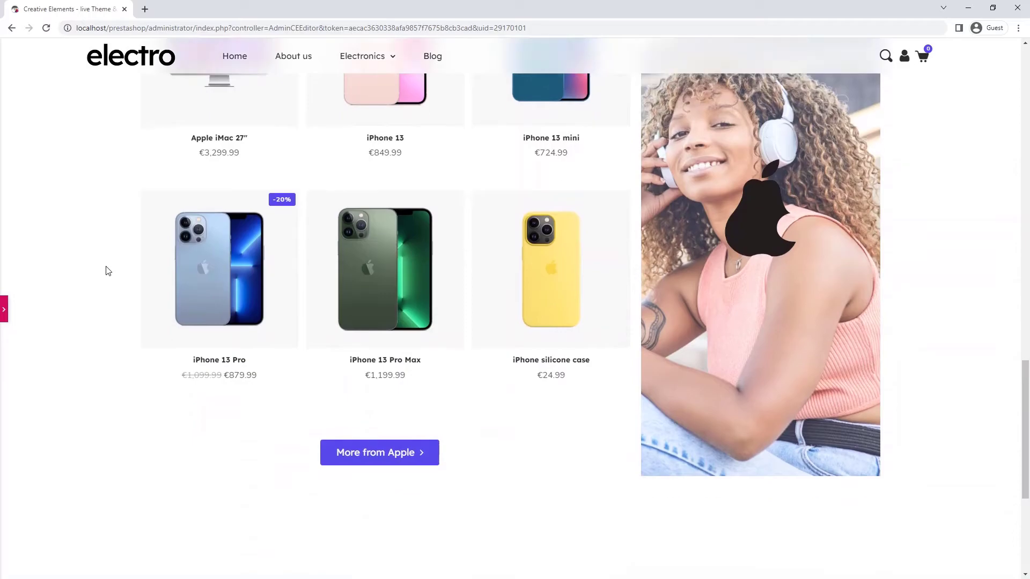
click(4, 311)
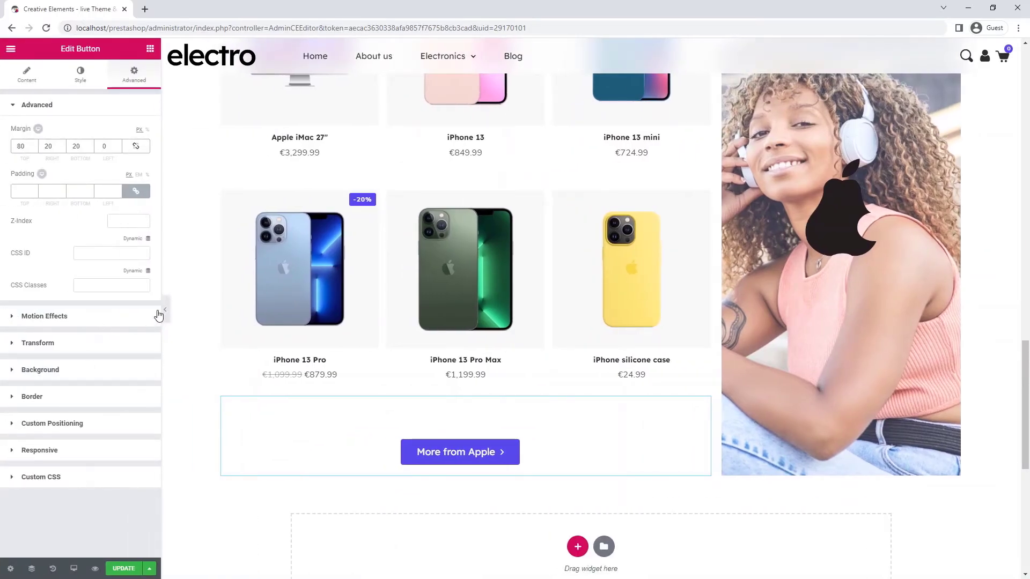
scroll(193, 256, up, 10)
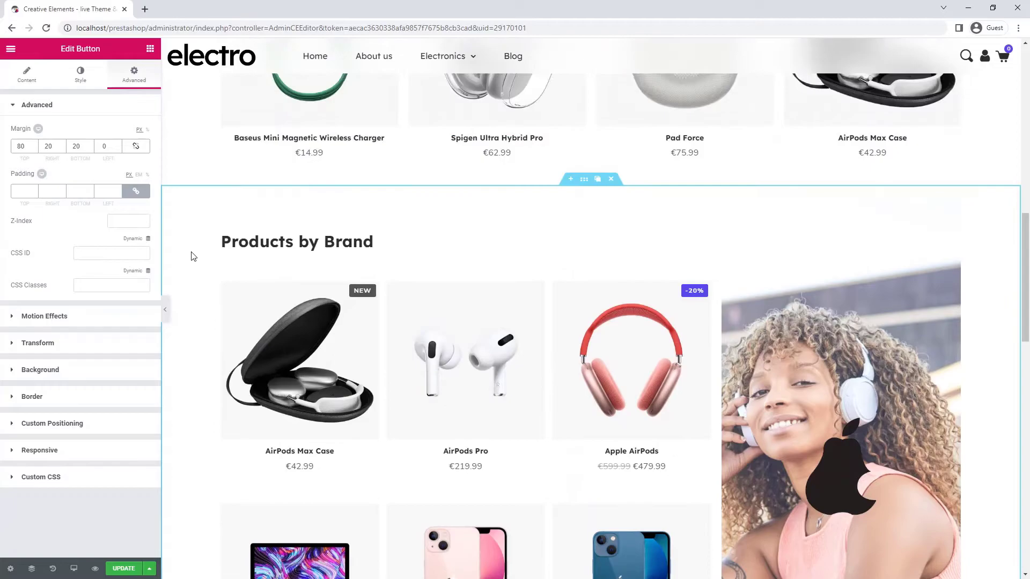
scroll(193, 256, up, 5)
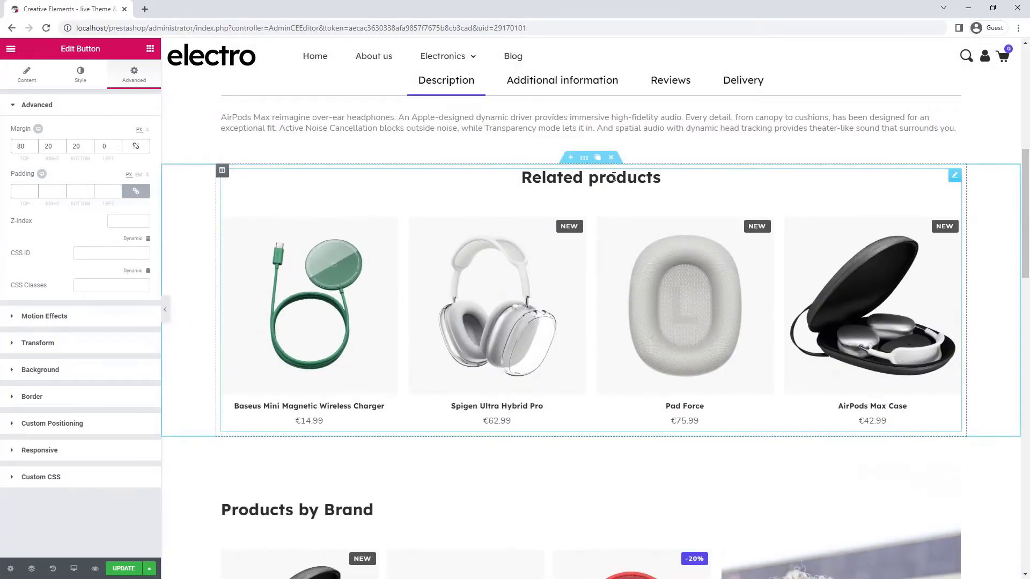
- Duplicate the Related products section and drag the copy below the Products by Brand section
click(600, 158)
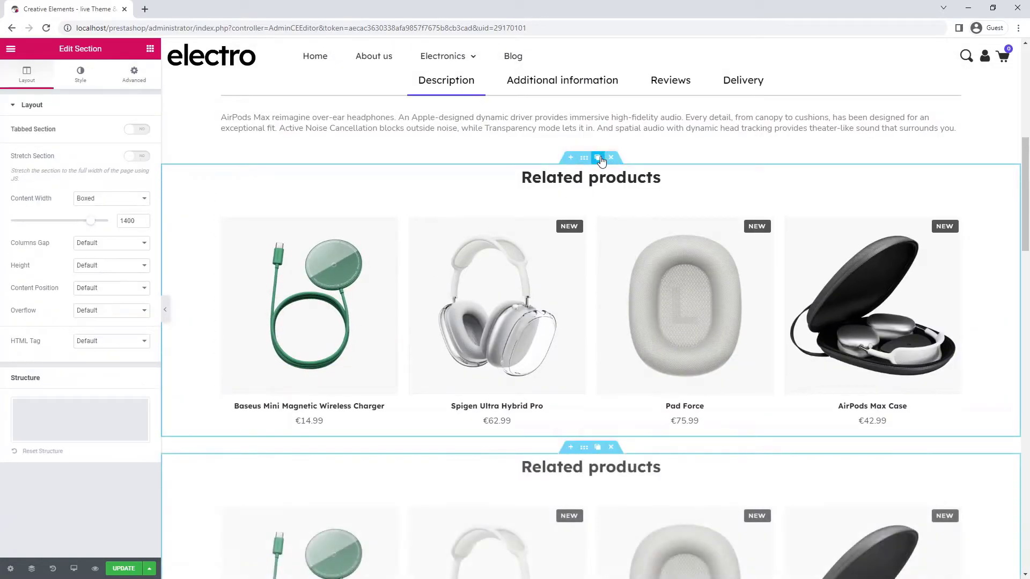
scroll(585, 185, down, 15)
drag(584, 162, 584, 188)
scroll(590, 188, down, 7)
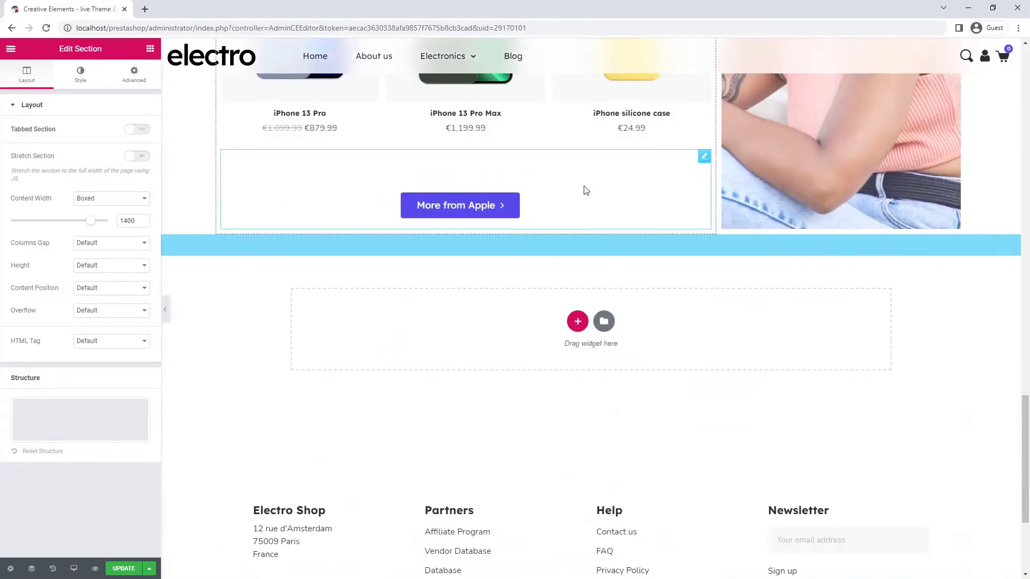
scroll(585, 191, down, 2)
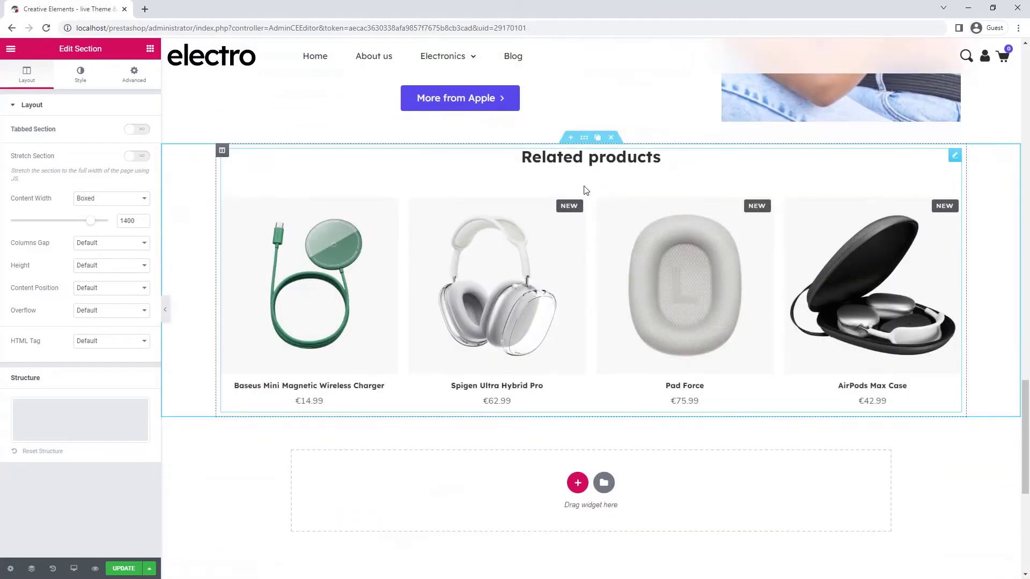
- Give the copied product carousel an 80 px top margin
click(584, 188)
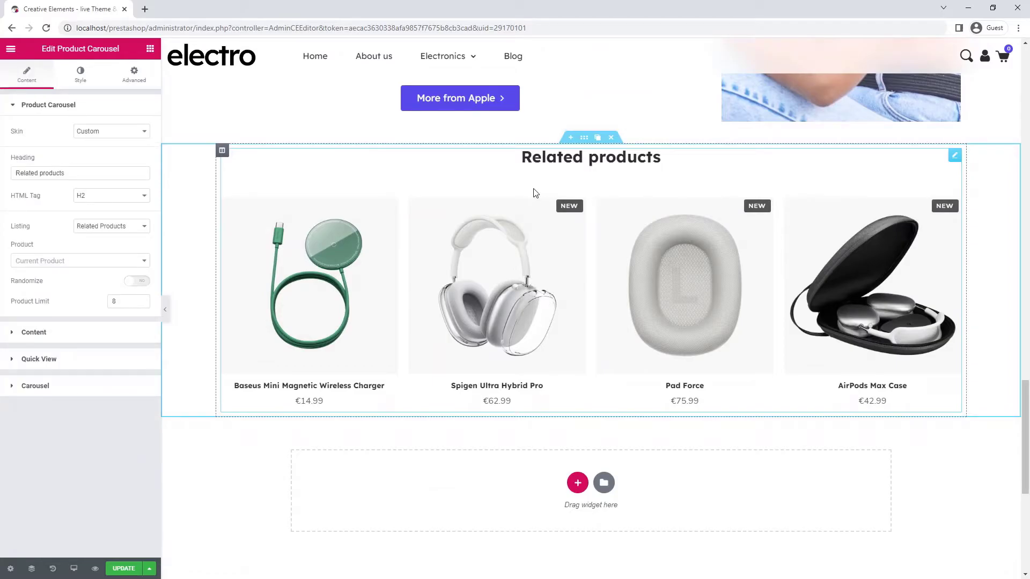
click(140, 80)
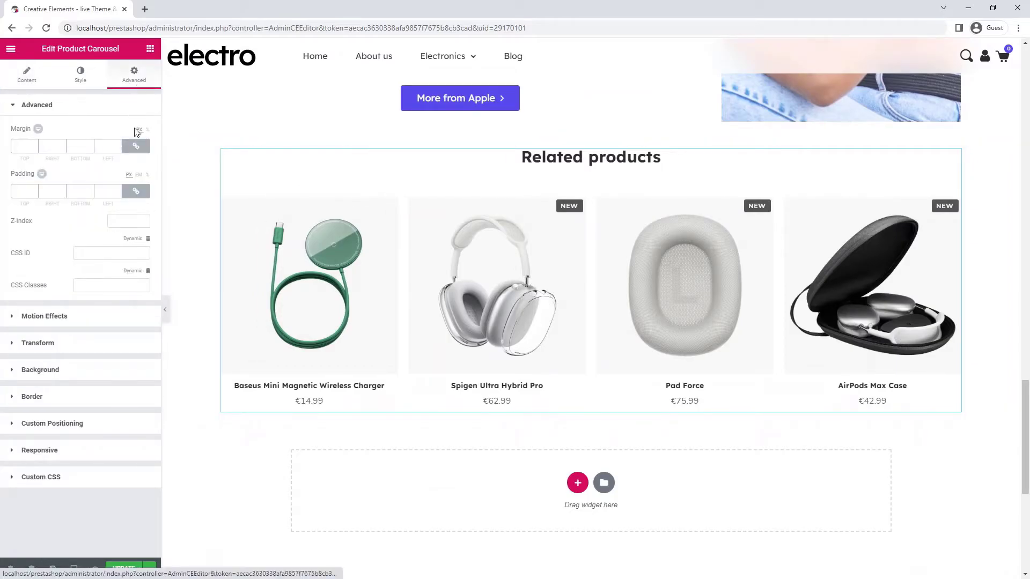
click(15, 151)
text(80)
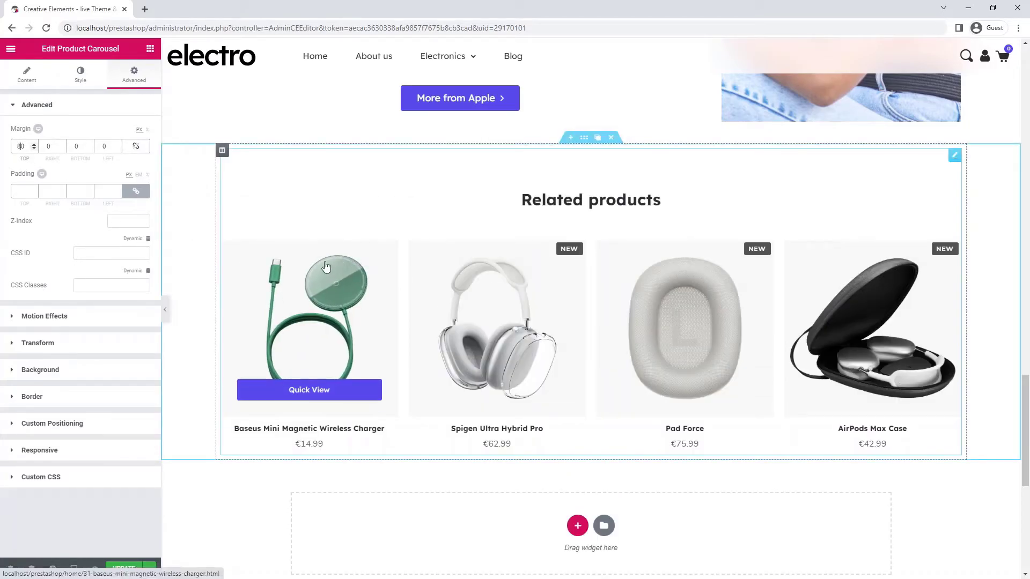
- Retitle the carousel 'Recently Viewed', set its Listing to Recently Viewed, and preview the page
click(27, 75)
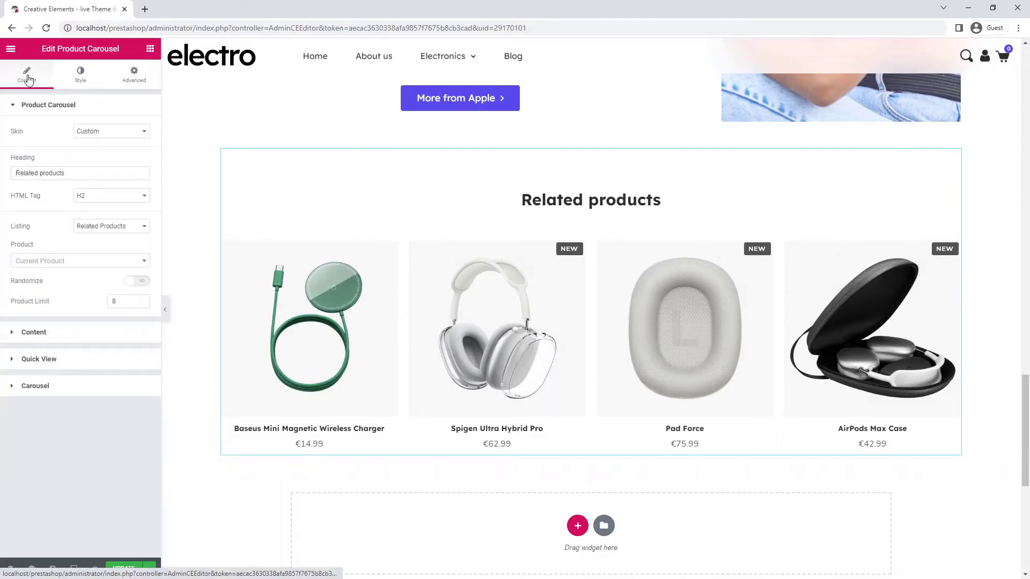
triple_click(70, 173)
text(Recently Viewed)
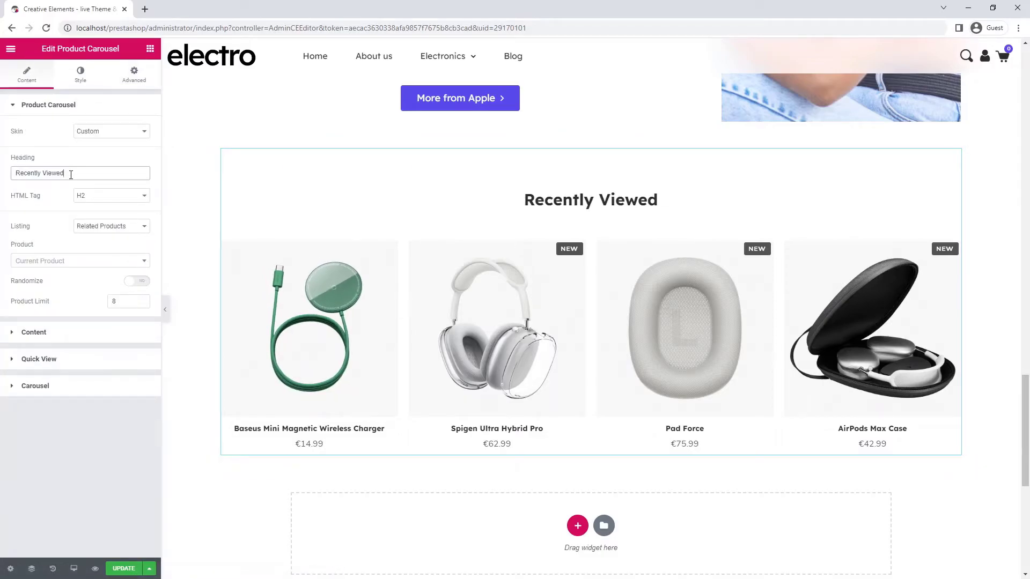
click(118, 229)
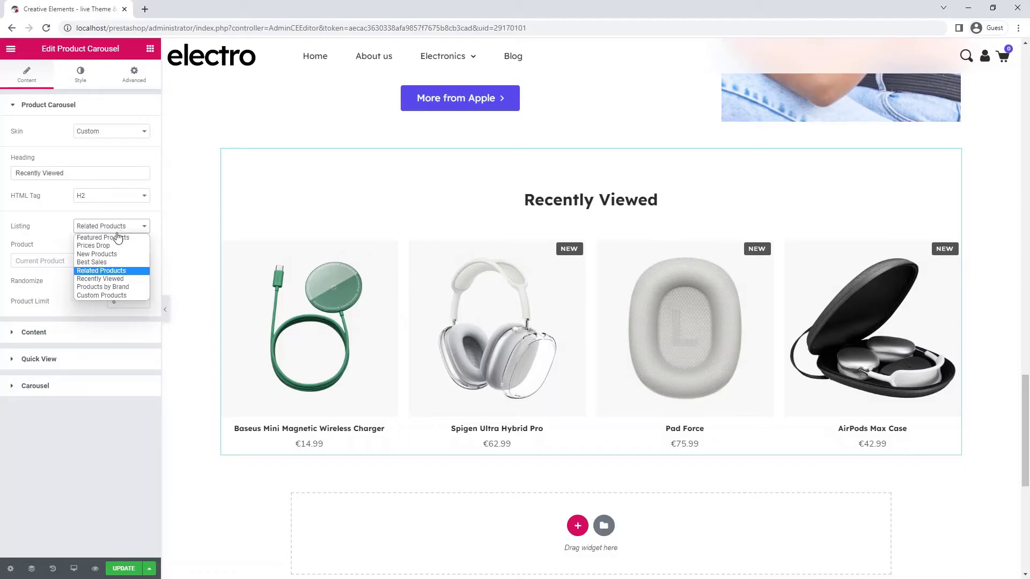
click(119, 279)
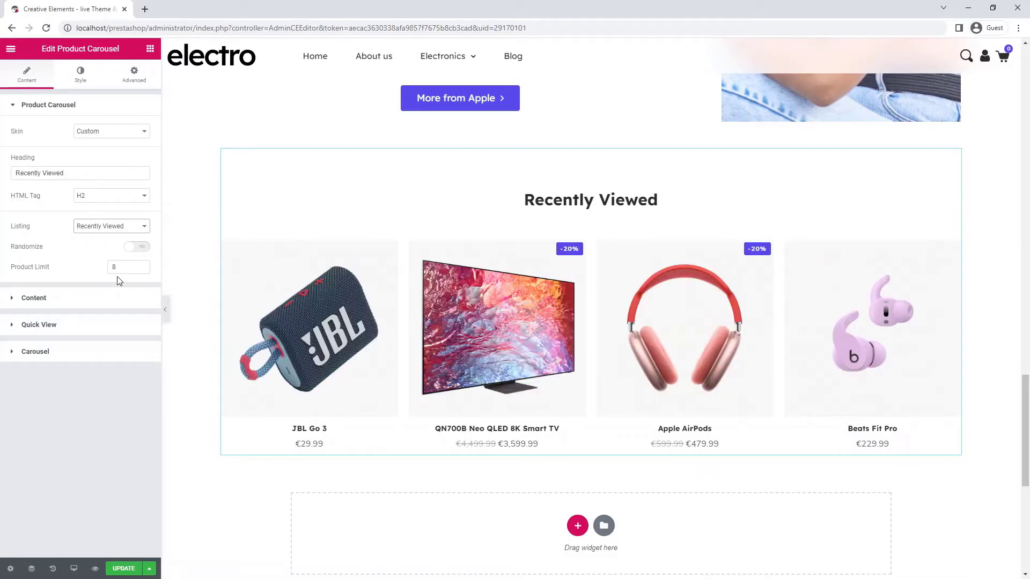
click(166, 312)
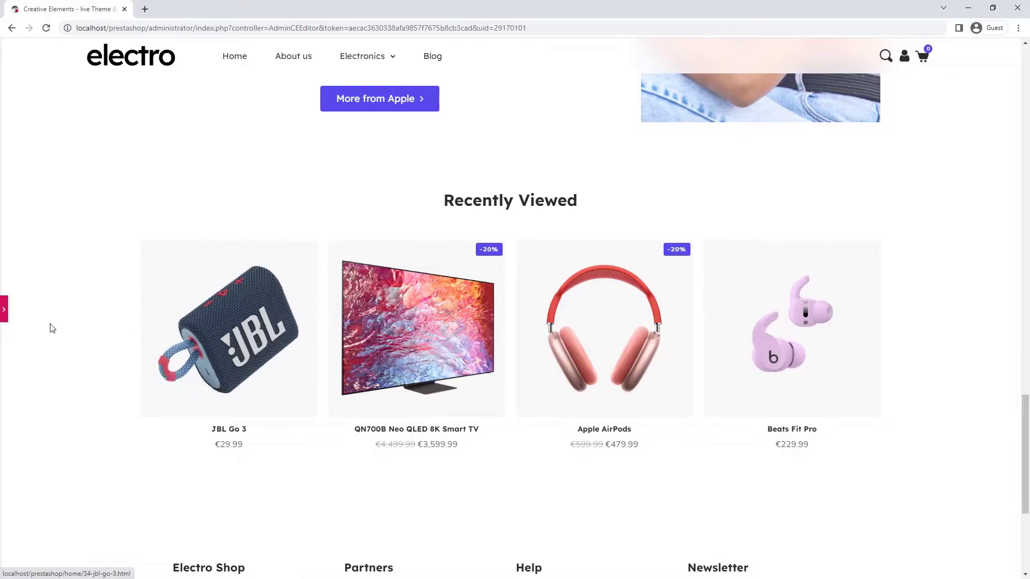
- In the tablet preview, set the Products by Brand grid to 2 columns
click(4, 309)
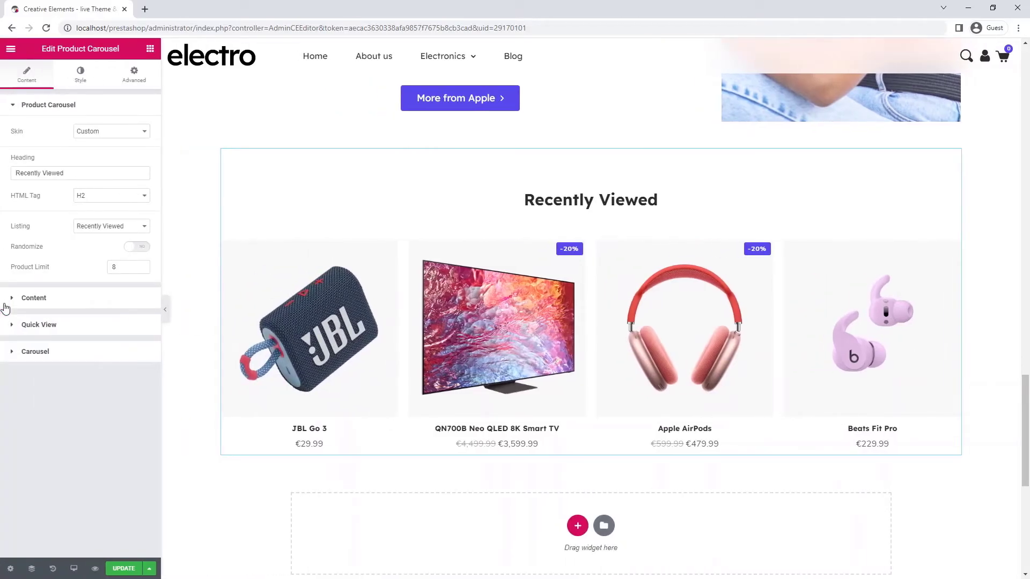
click(74, 569)
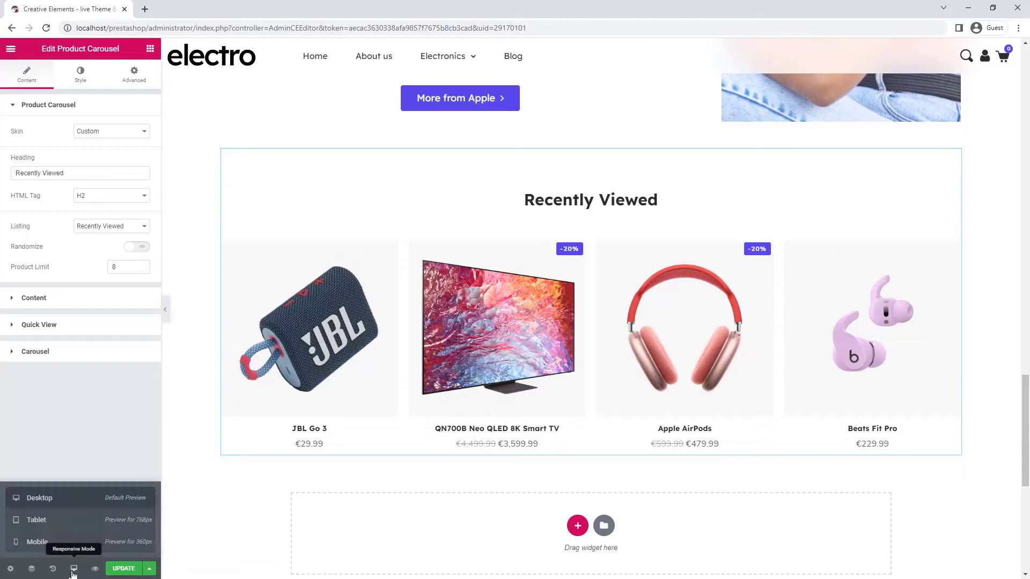
click(69, 524)
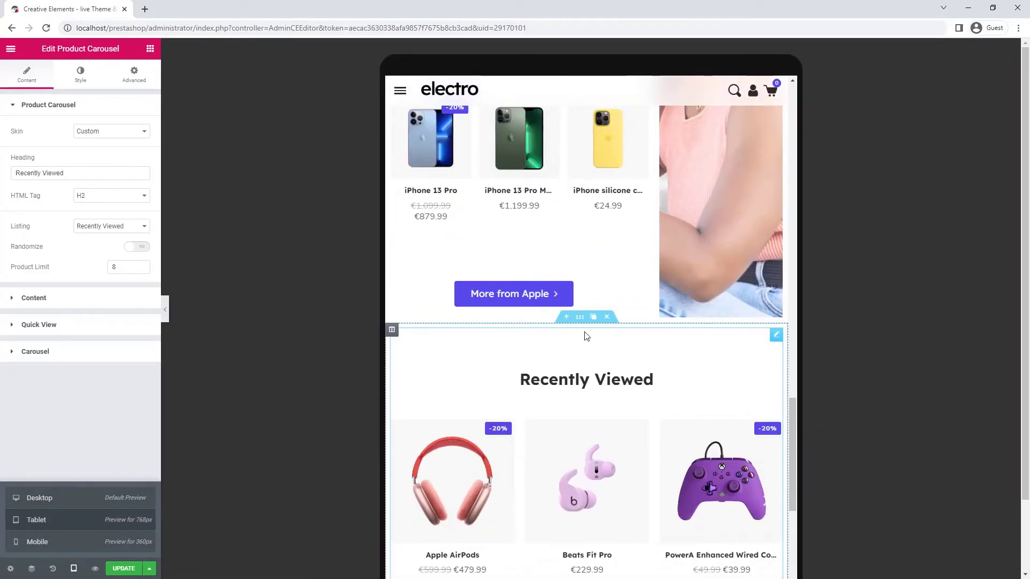
scroll(583, 335, up, 7)
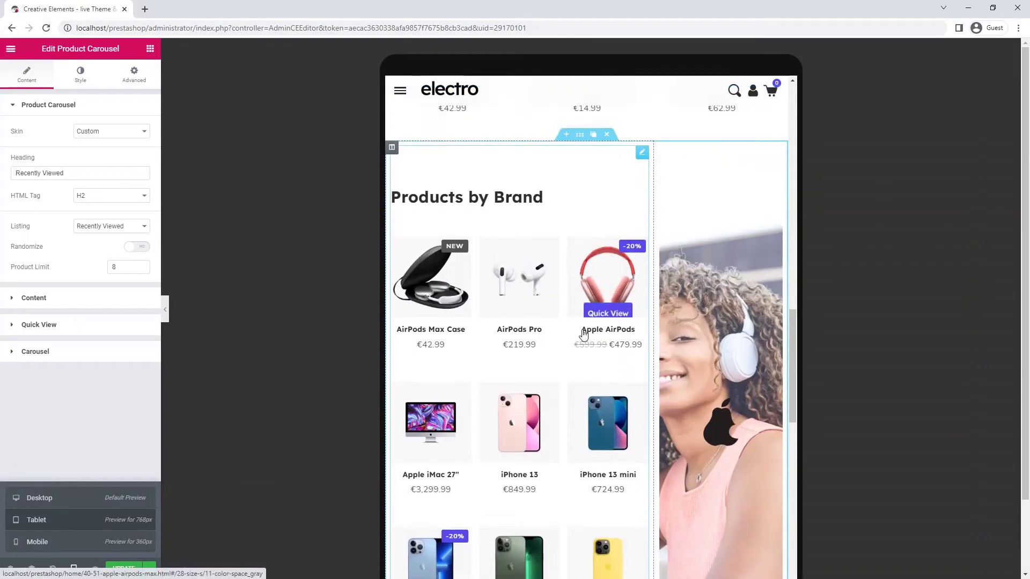
click(584, 334)
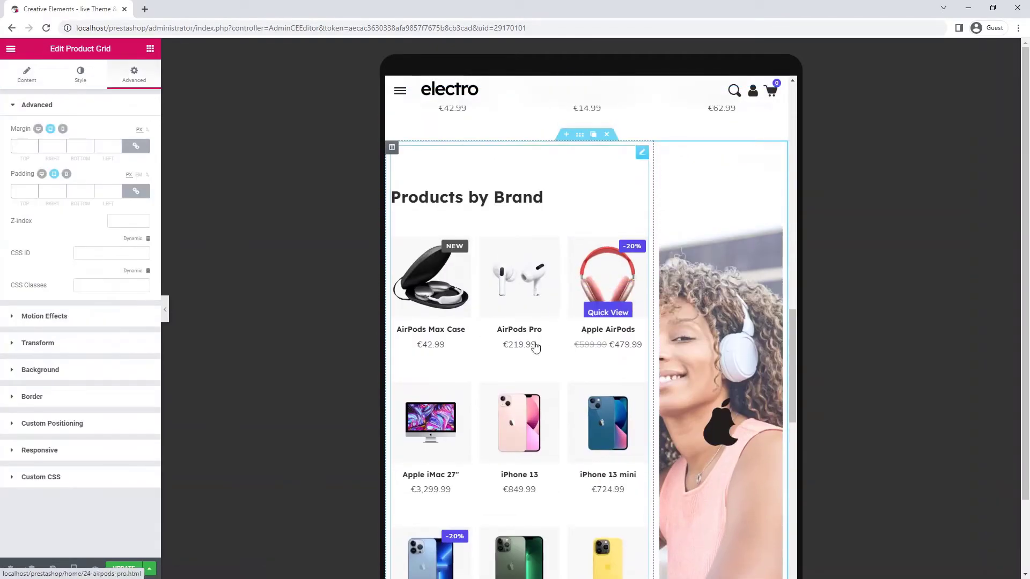
click(9, 80)
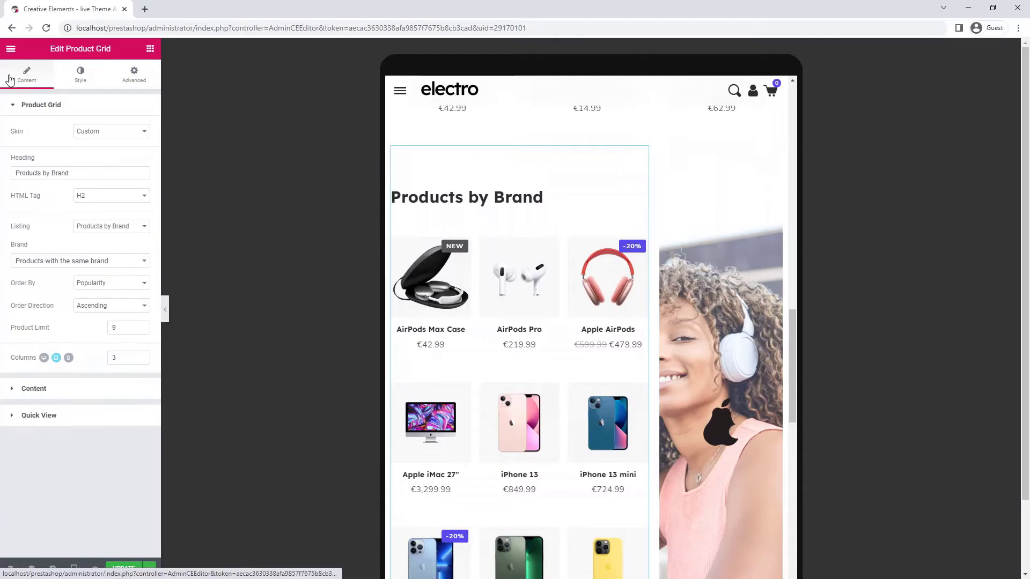
click(142, 359)
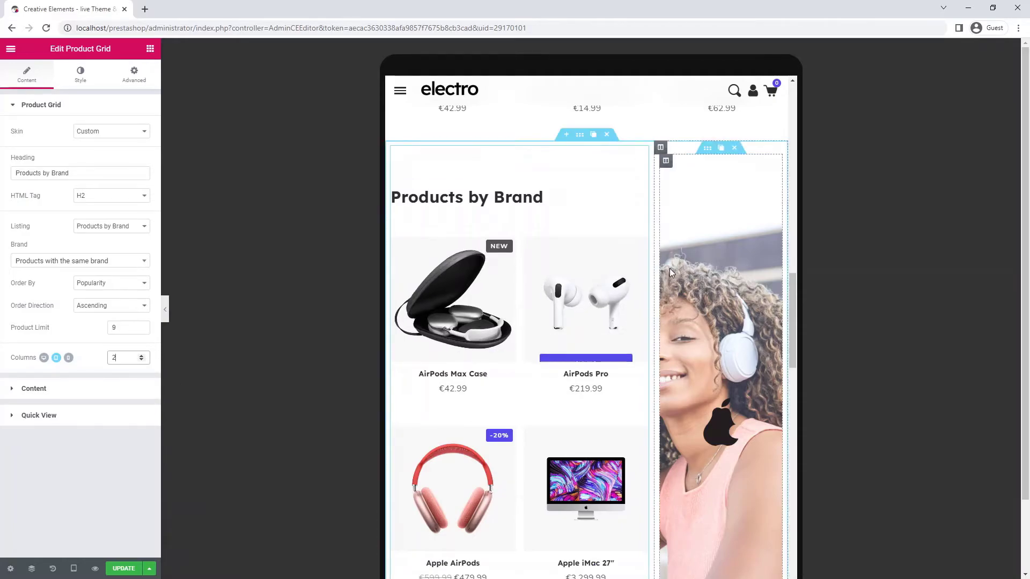
- Give the right column's tablet background a Custom position with X at -290 px to show the woman
click(705, 150)
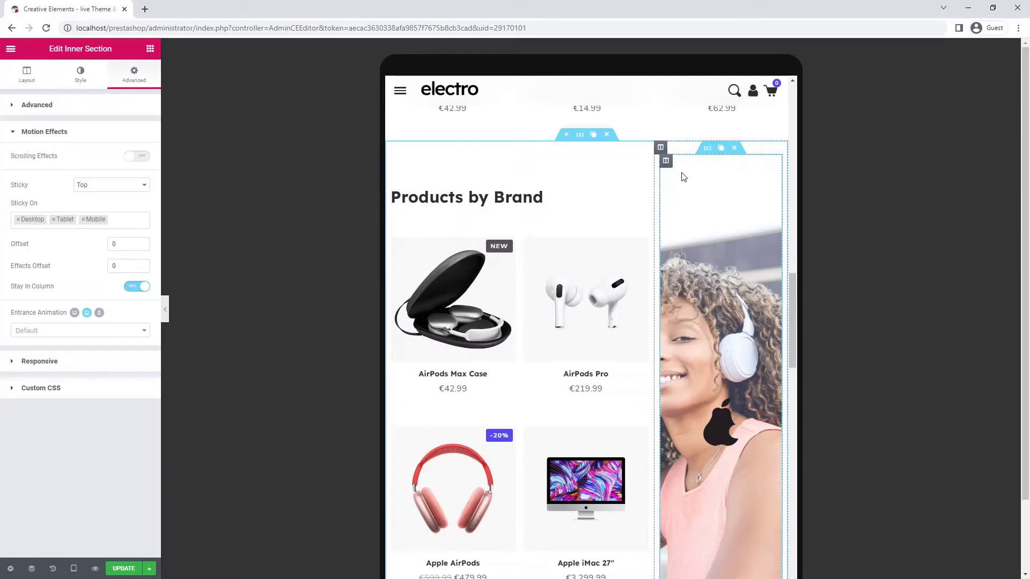
click(82, 83)
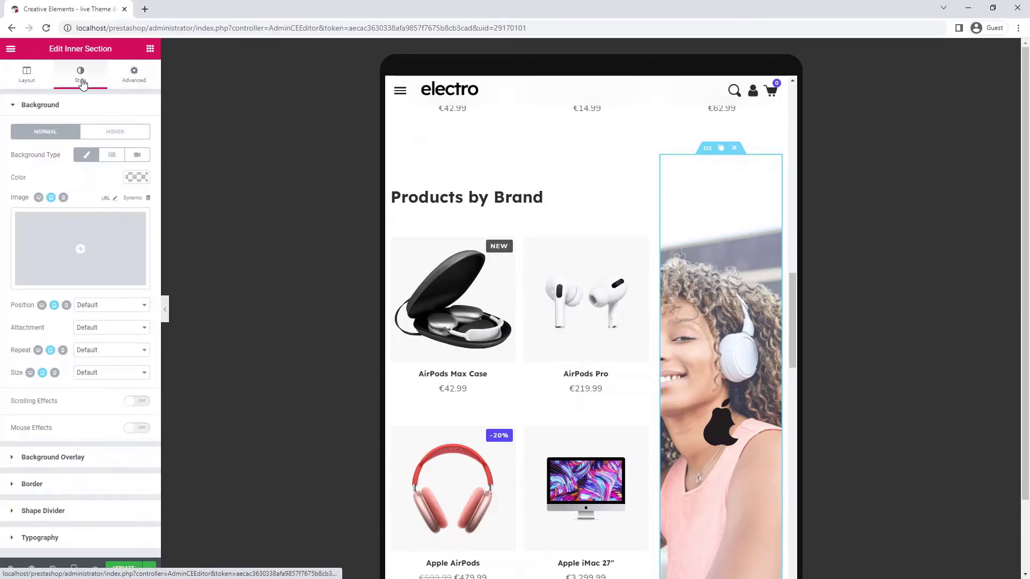
click(107, 305)
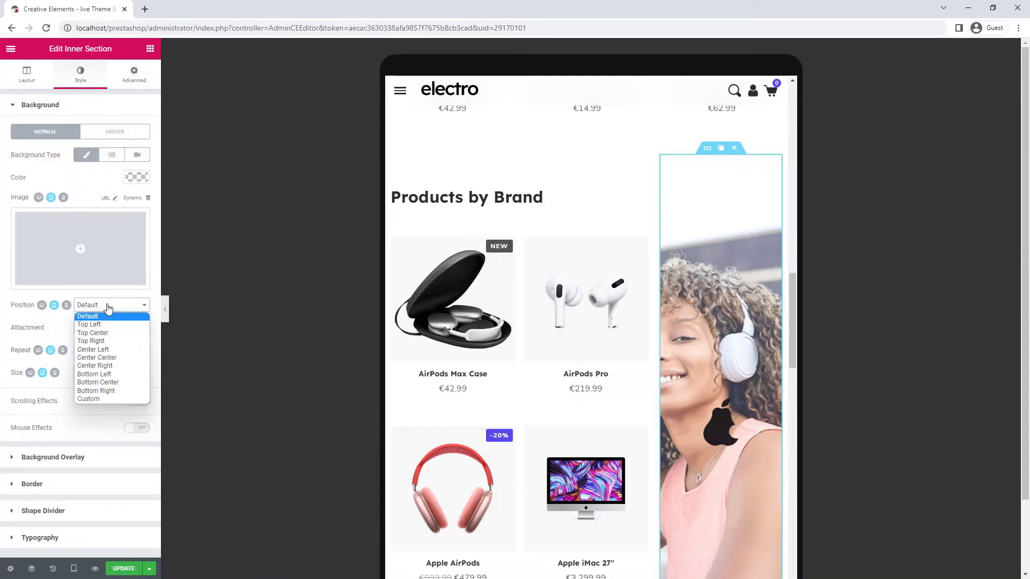
click(111, 401)
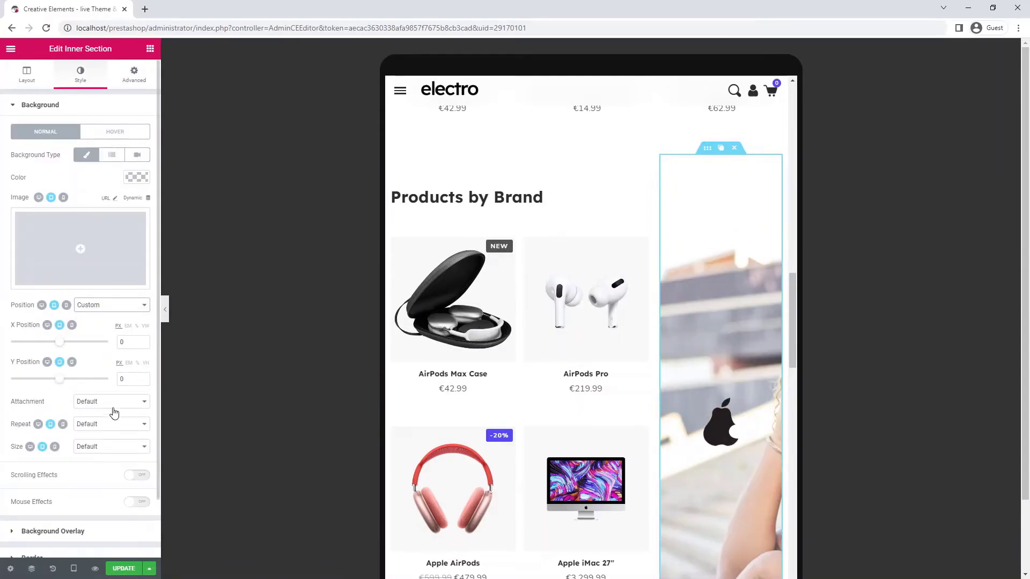
scroll(278, 376, down, 1)
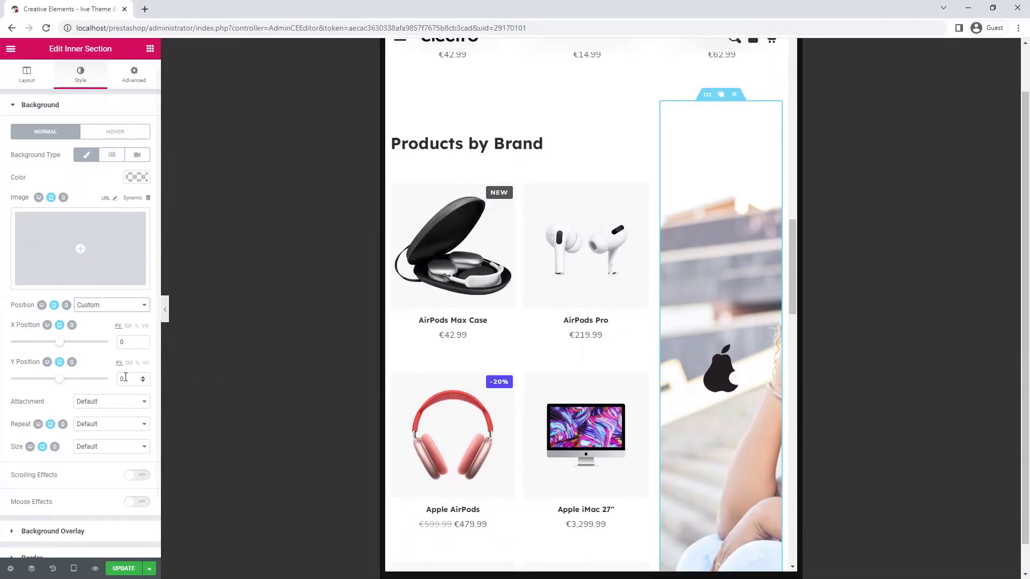
drag(60, 346, 42, 347)
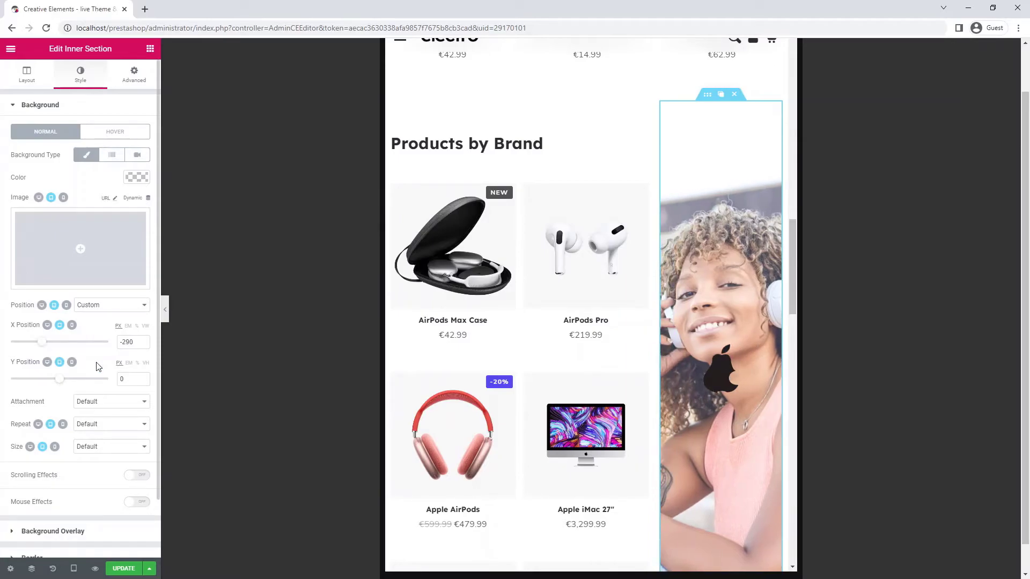
click(709, 348)
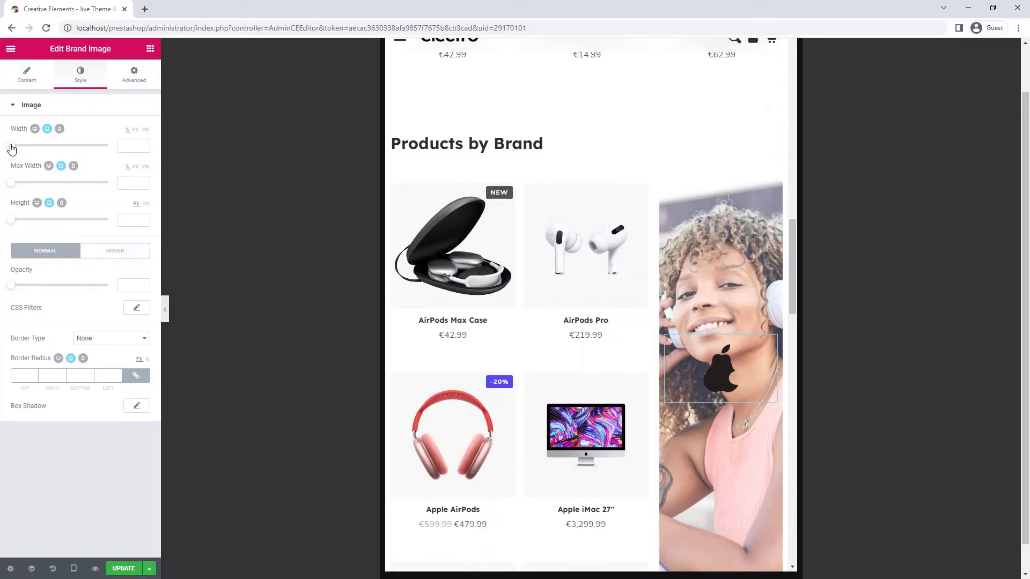
- Set the Apple brand image's tablet width to 100, preview the layout, then reopen its settings
drag(12, 149, 125, 146)
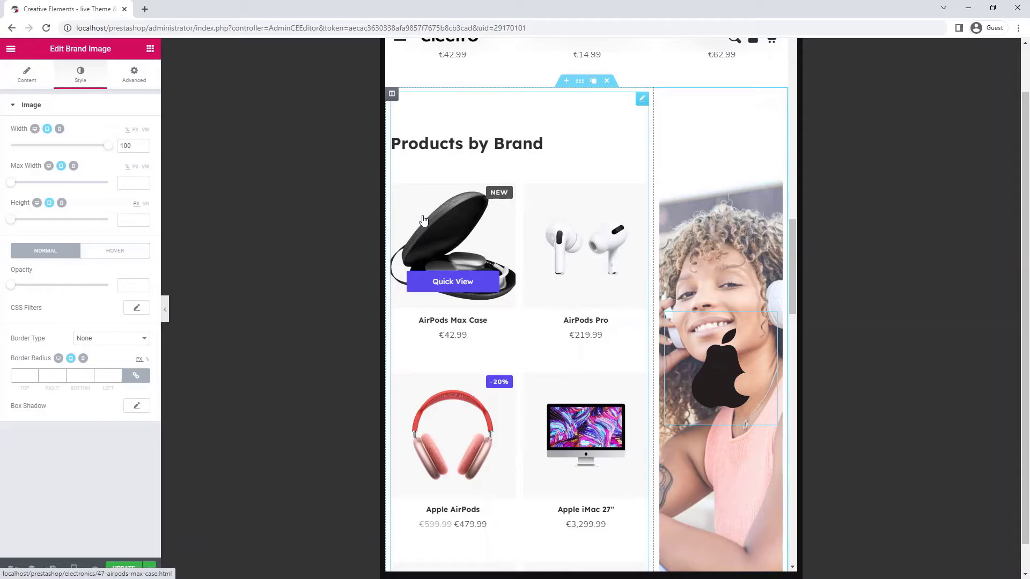
click(167, 306)
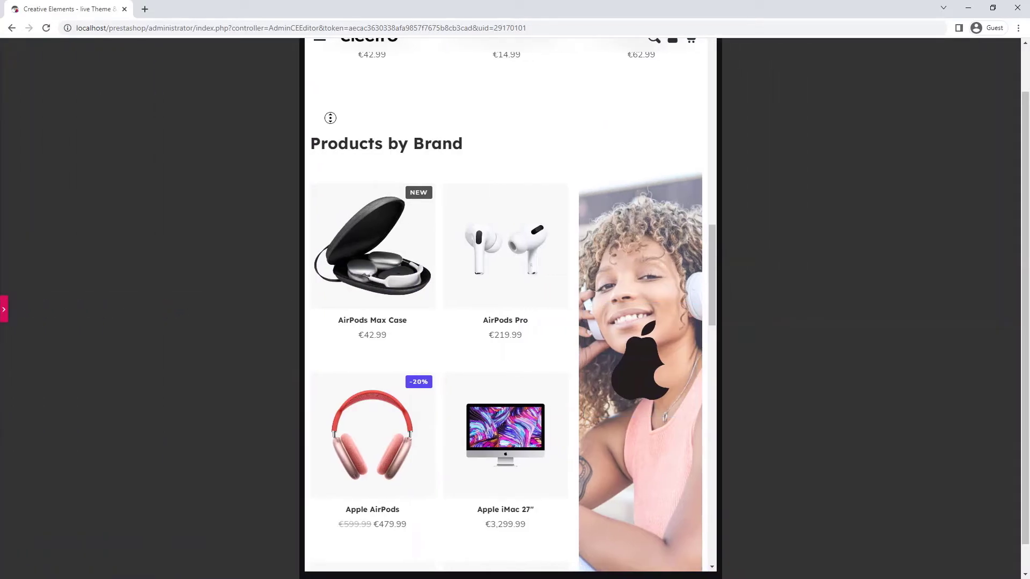
scroll(327, 129, down, 2)
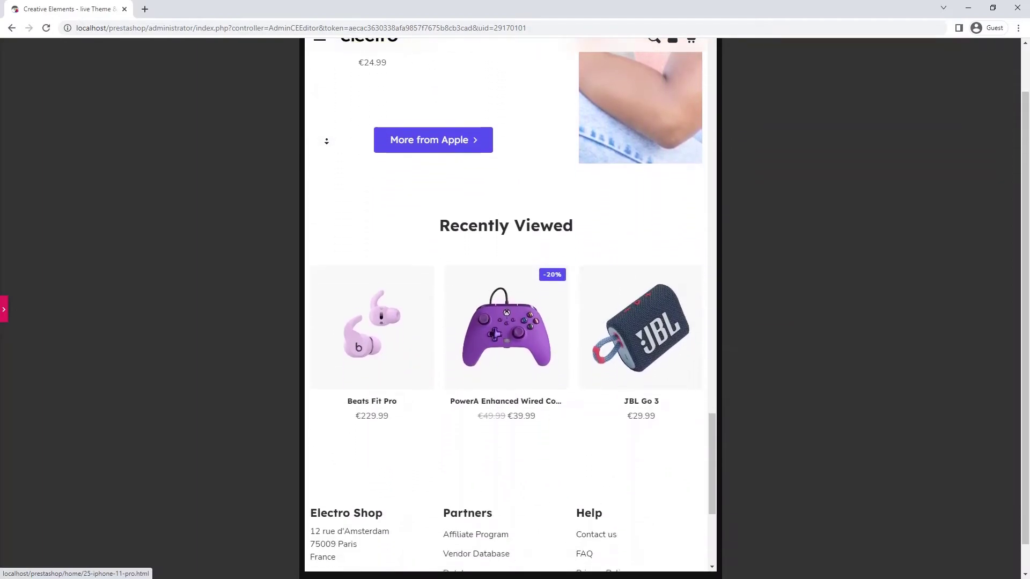
scroll(326, 141, down, 1)
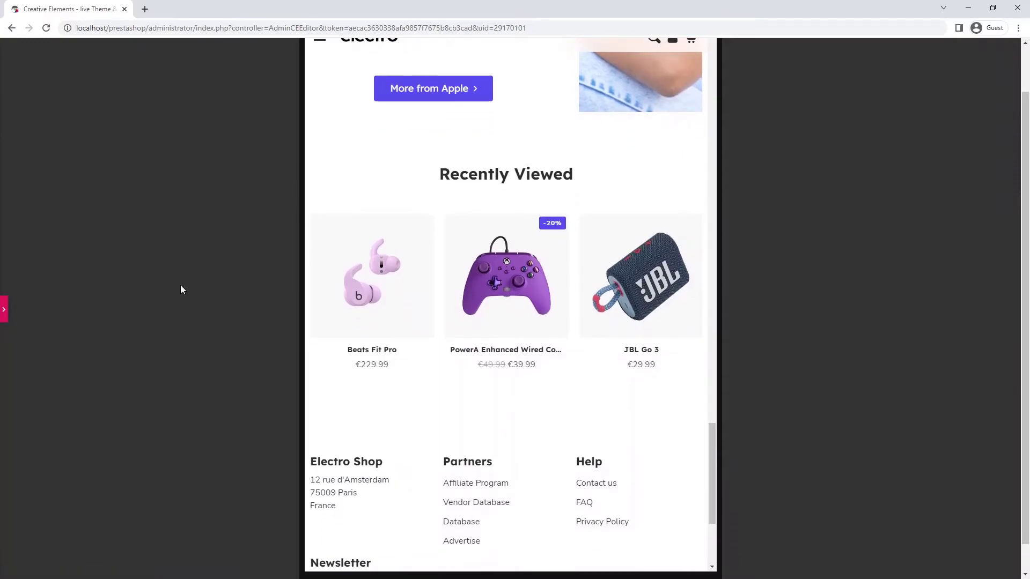
click(5, 310)
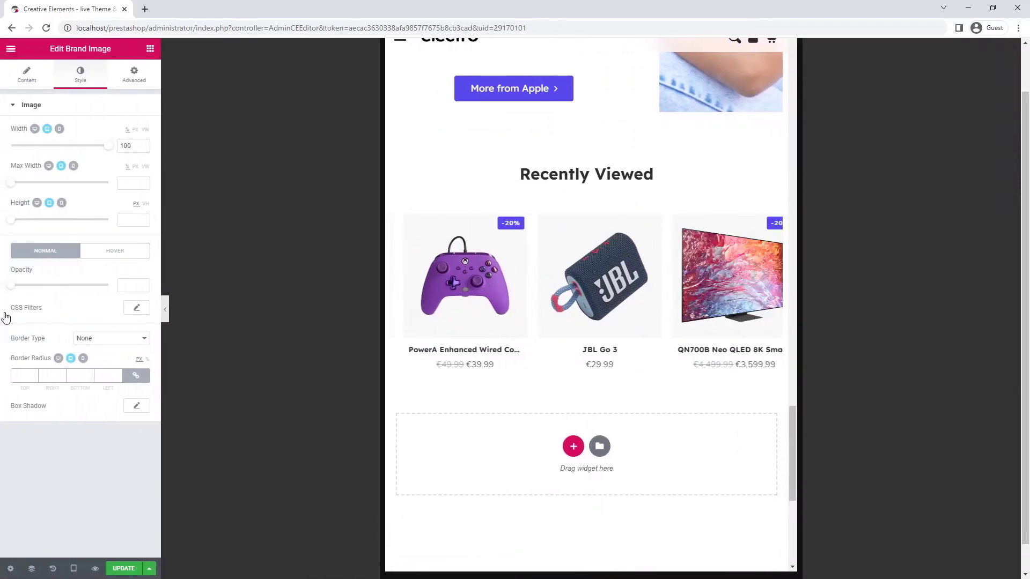
- Switch the editor preview to mobile size
click(74, 569)
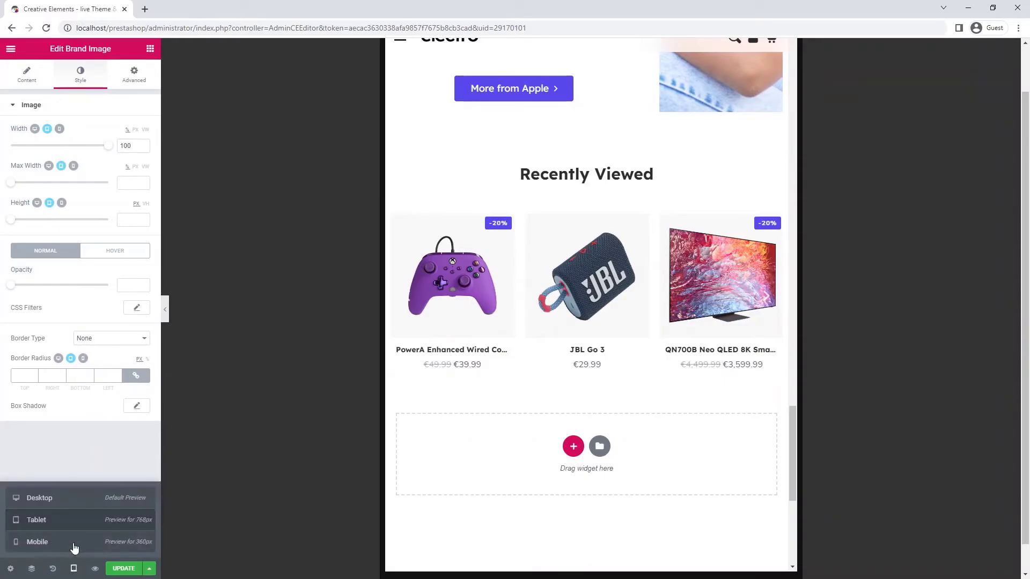
click(74, 546)
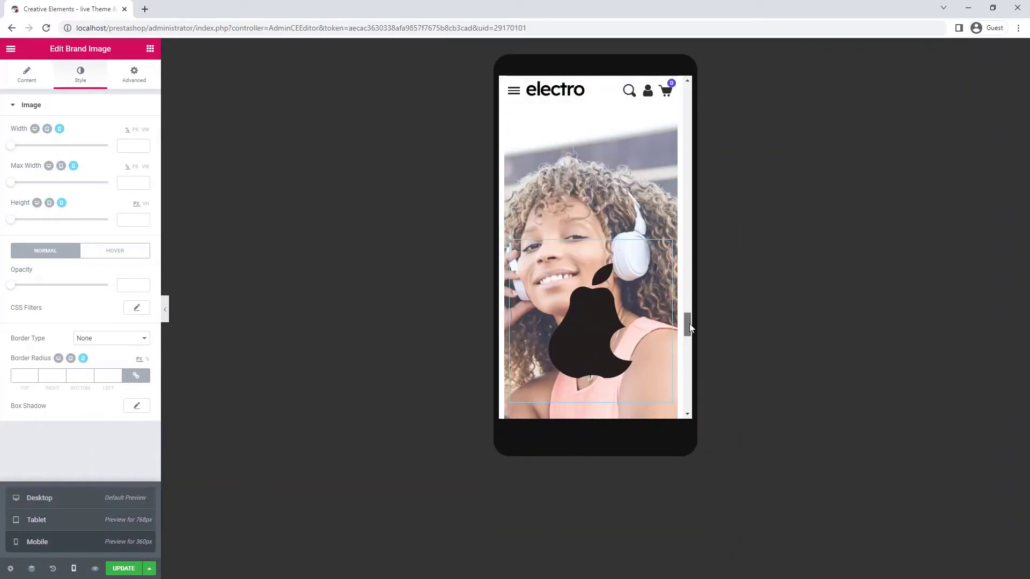
drag(688, 323, 681, 157)
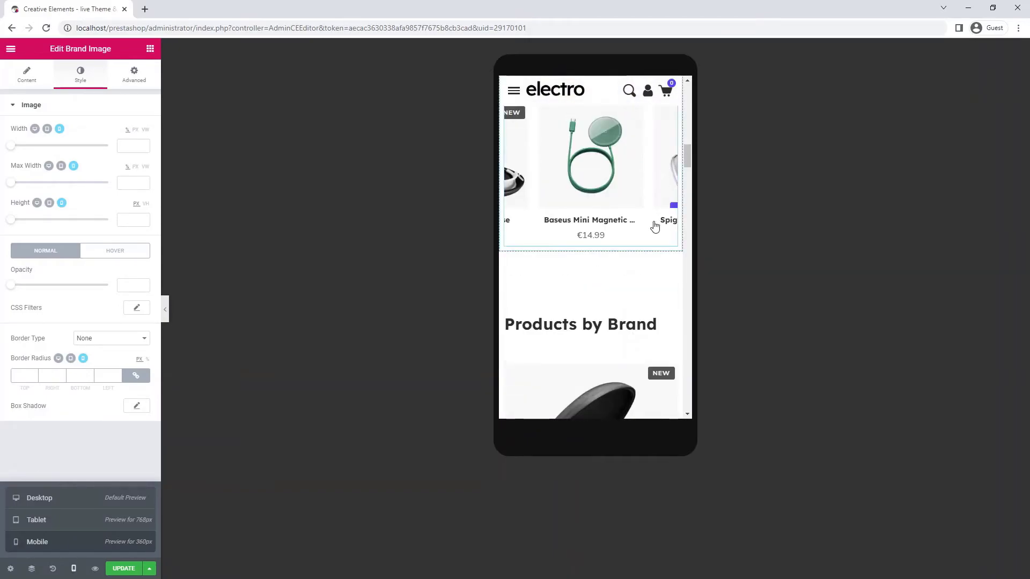
- Turn on Reverse Columns (Mobile) for the brand section so the Apple image sits above the grid
mouse_move(591, 287)
click(584, 263)
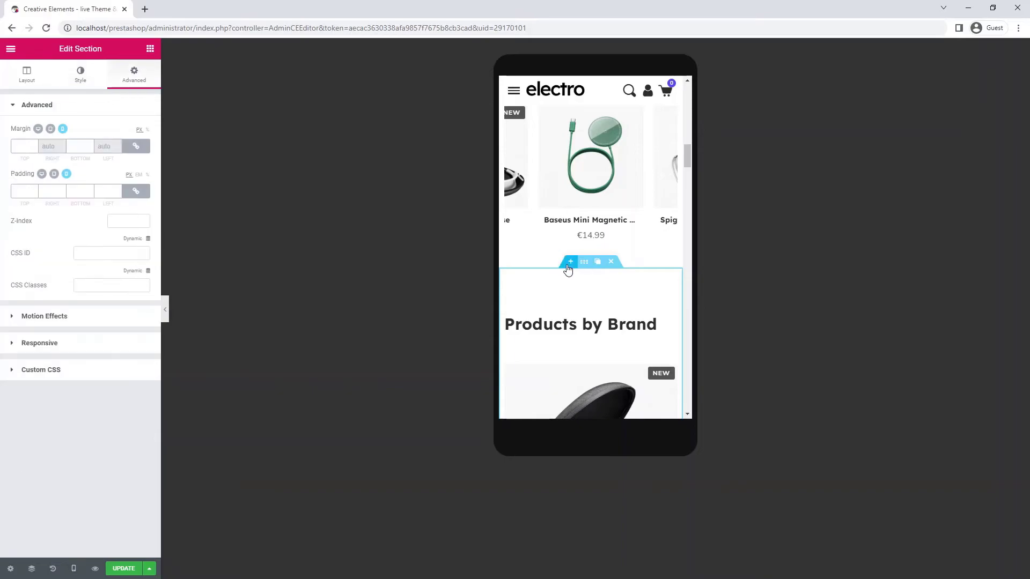
click(108, 342)
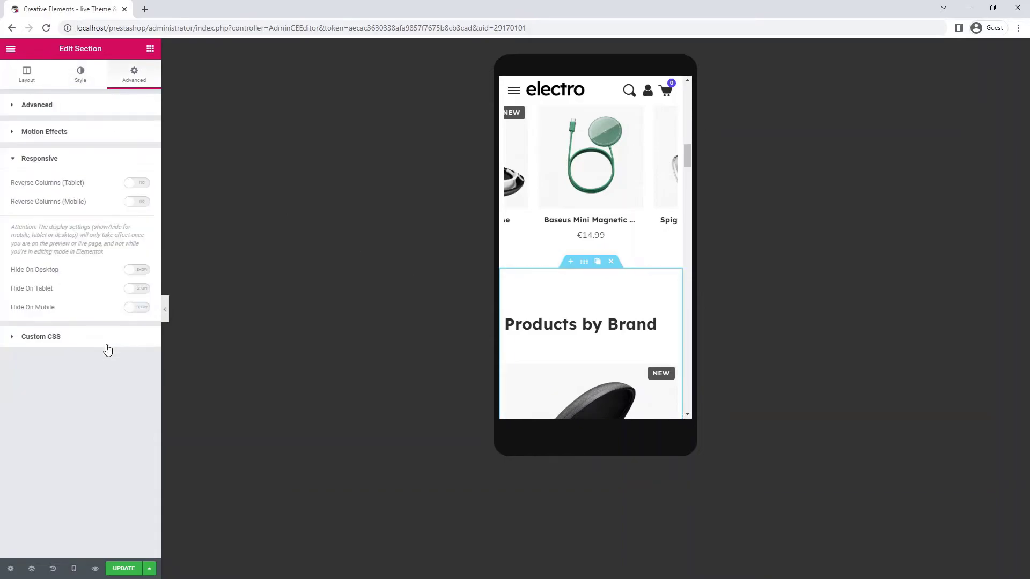
click(129, 202)
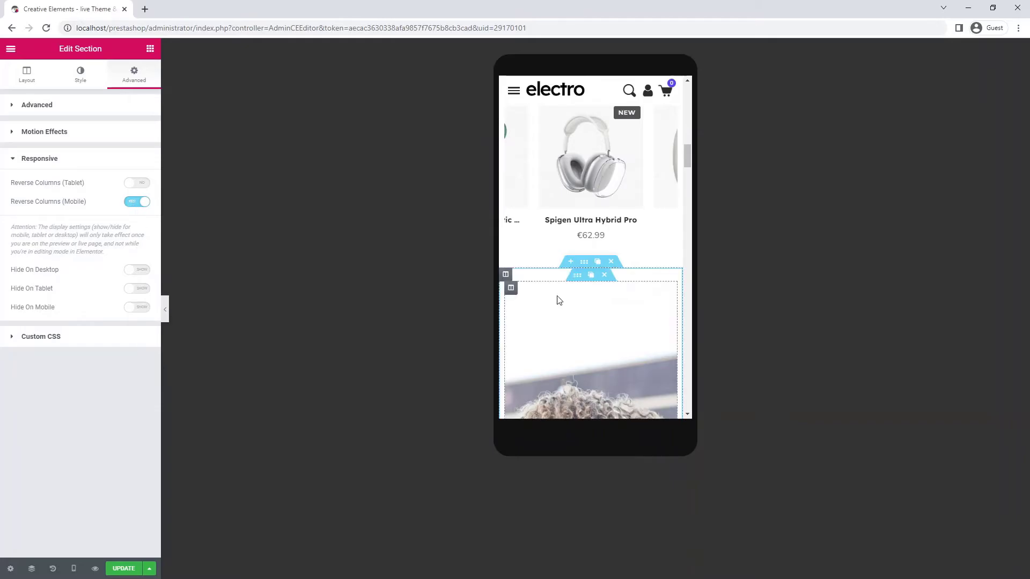
scroll(688, 267, down, 3)
scroll(688, 266, down, 4)
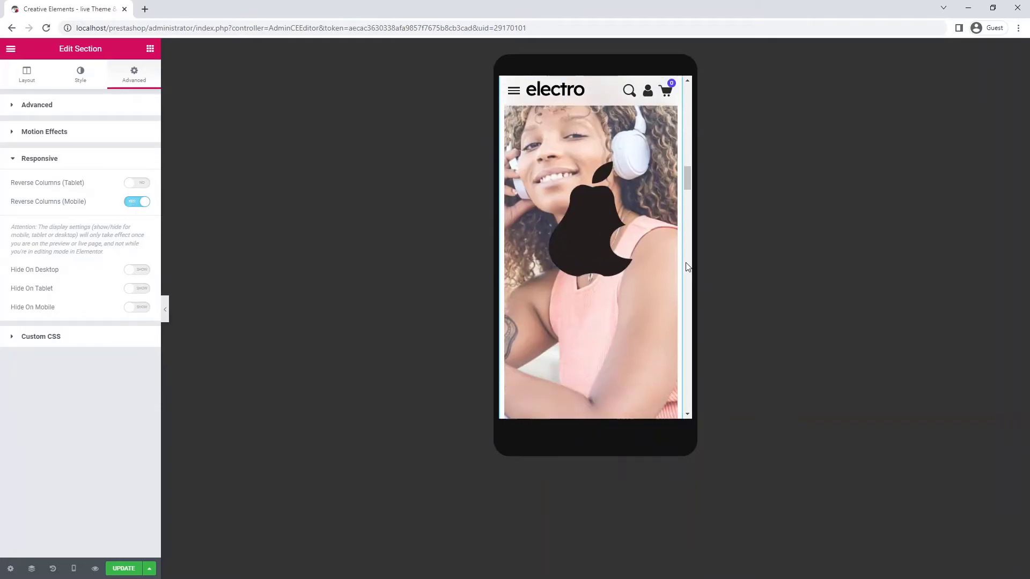
scroll(688, 267, up, 4)
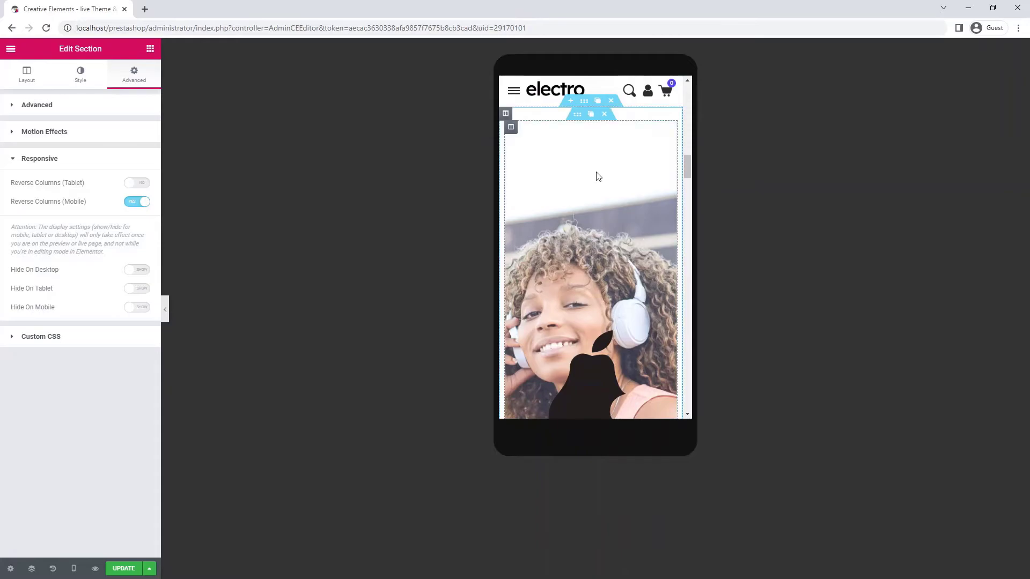
- Set the inner section's minimum height to 450 px on mobile
click(577, 116)
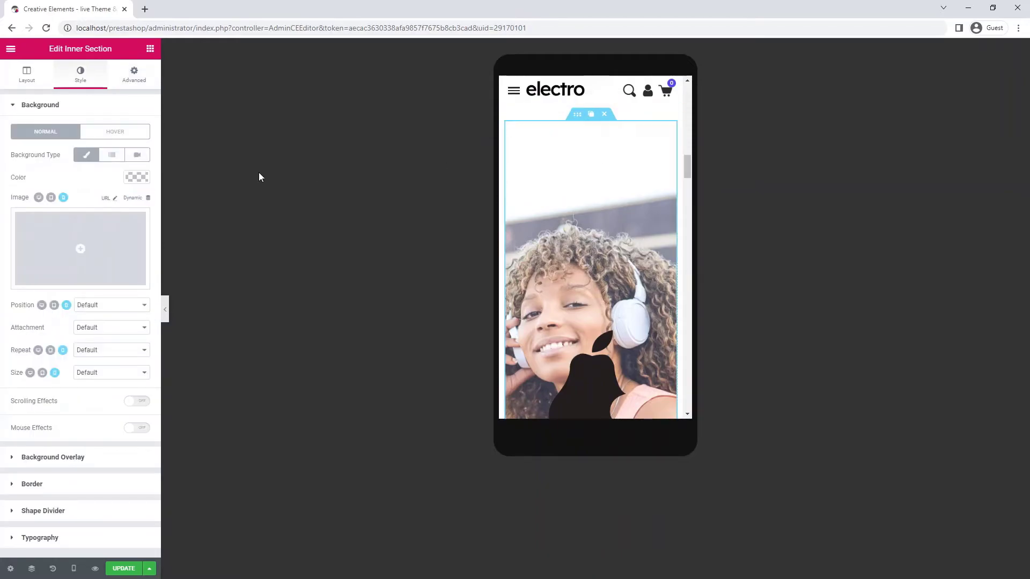
click(22, 78)
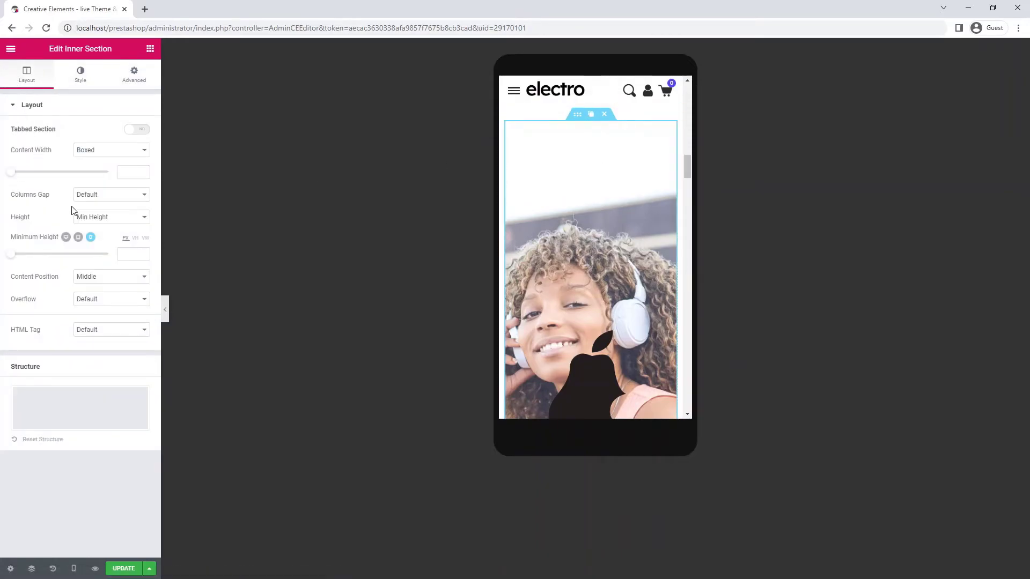
text(4)
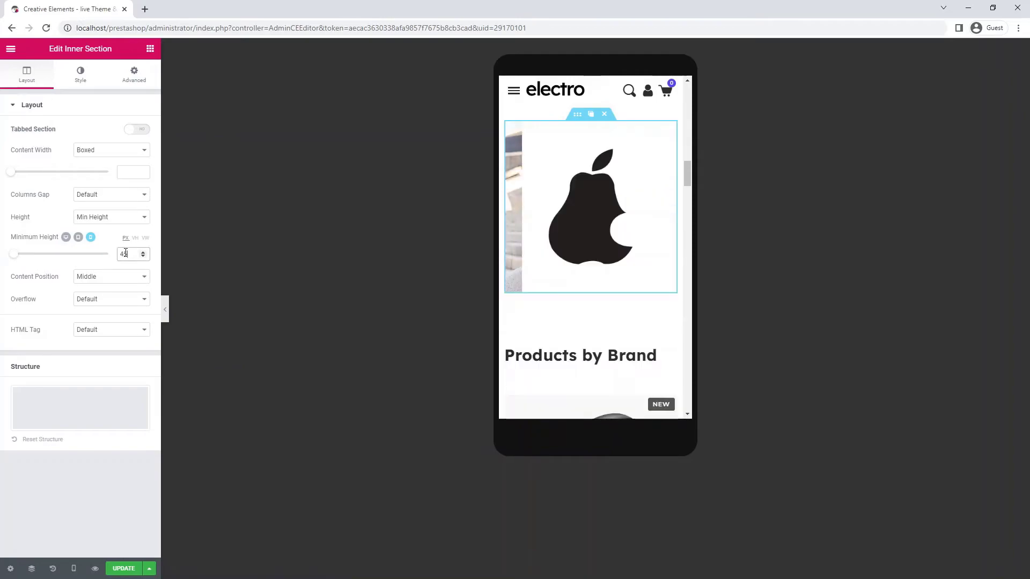
text(50)
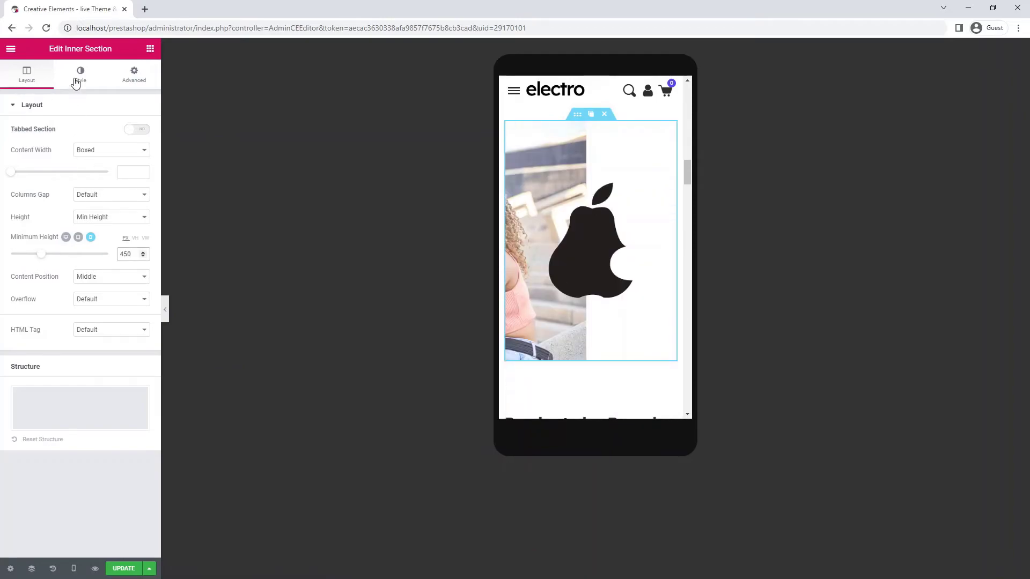
- Centre the background photo (Center Center) and give it a custom 555 px width
click(75, 83)
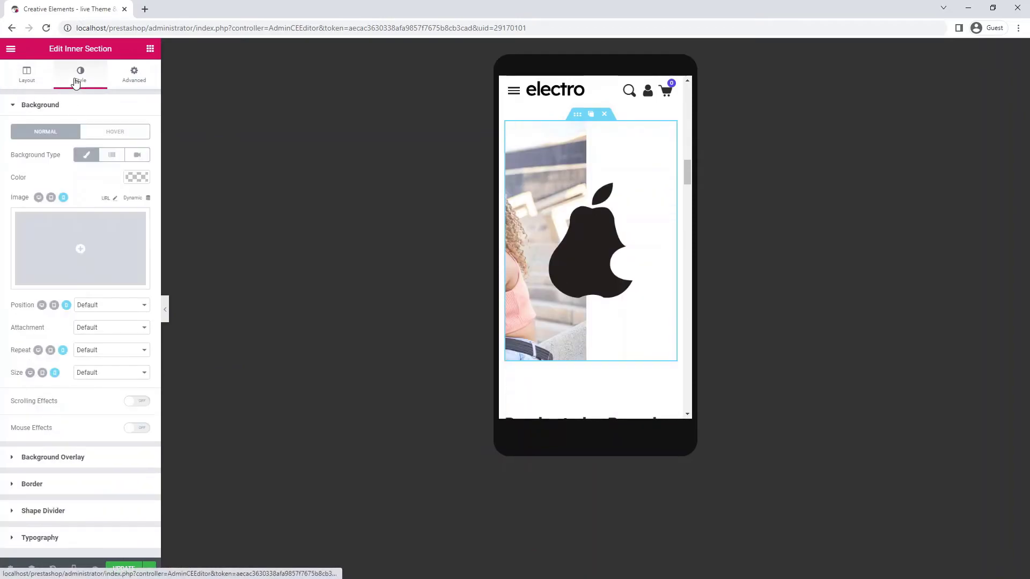
click(118, 304)
click(123, 357)
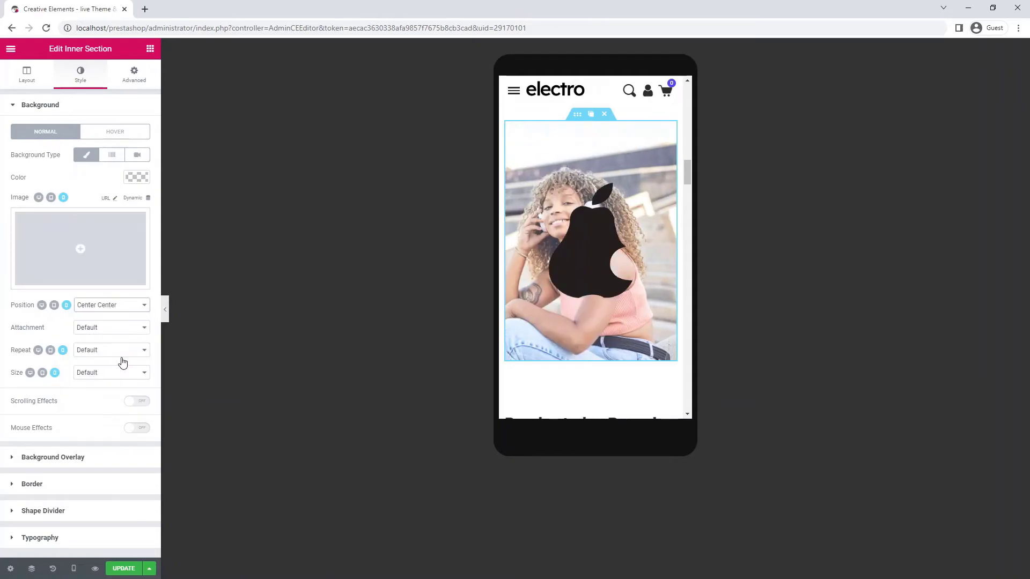
click(118, 379)
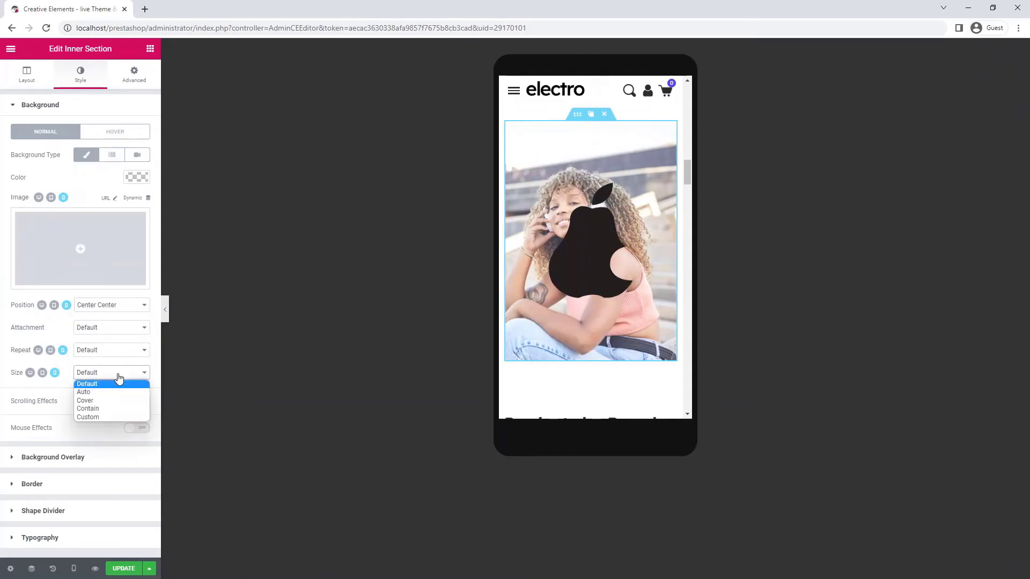
click(113, 416)
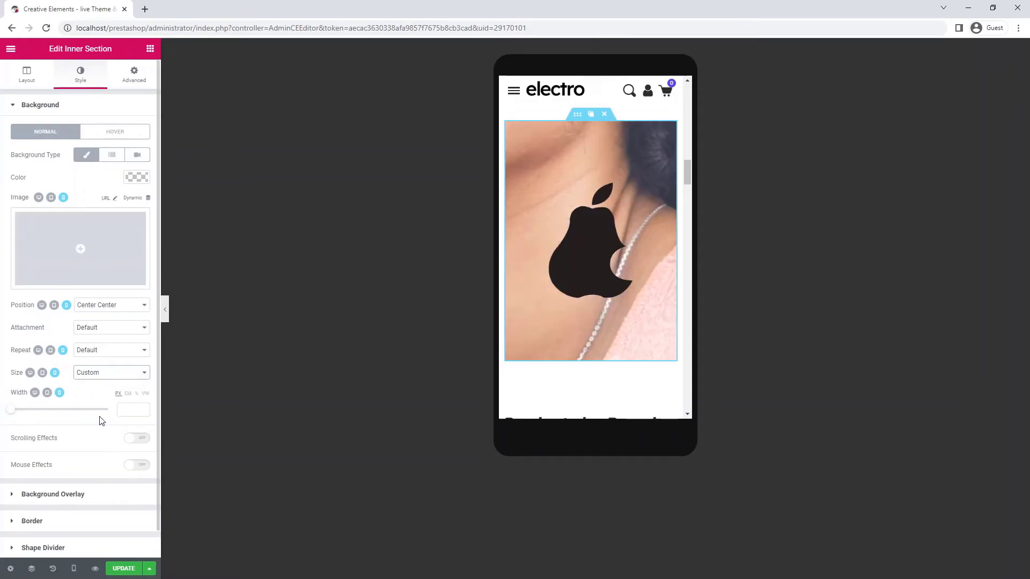
drag(11, 414, 65, 416)
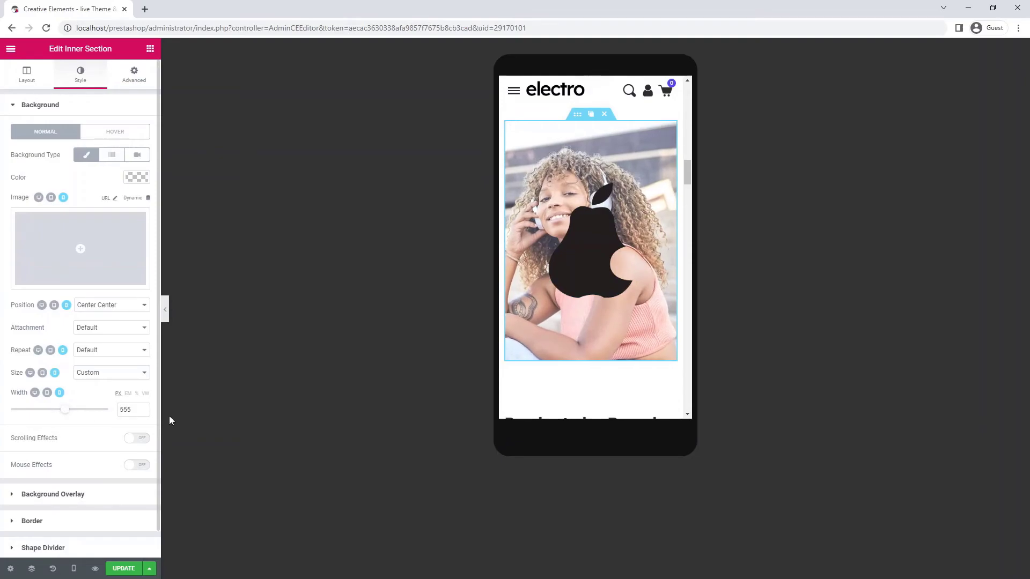
- Shrink the Apple Brand Image widget to width 50 in the mobile layout
click(592, 262)
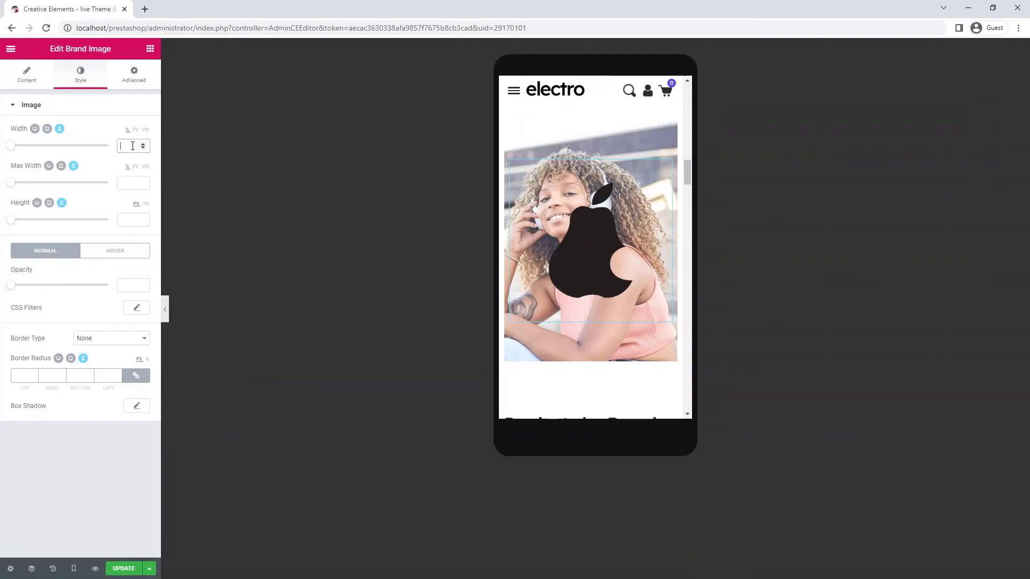
text(50)
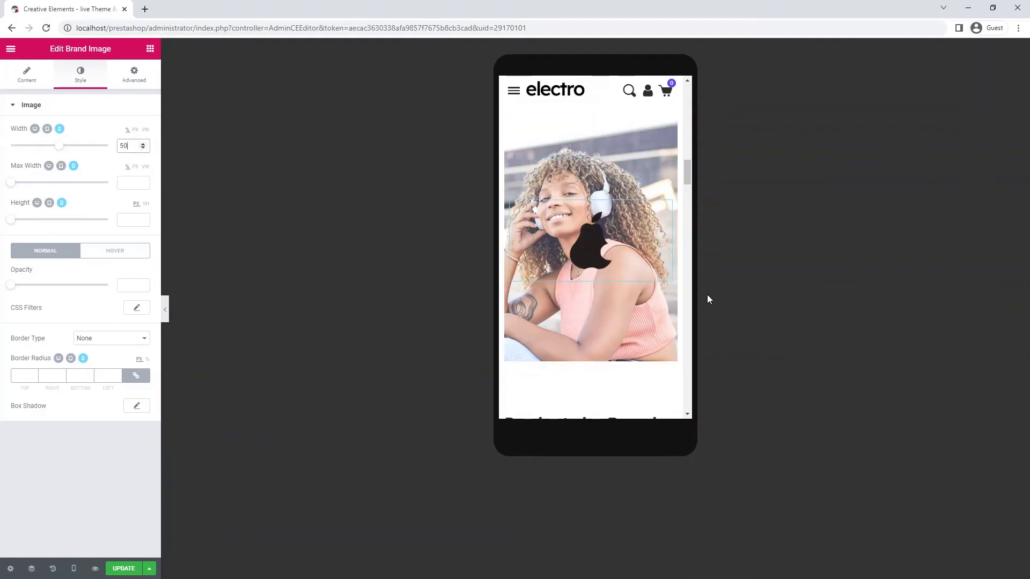
scroll(689, 274, down, 5)
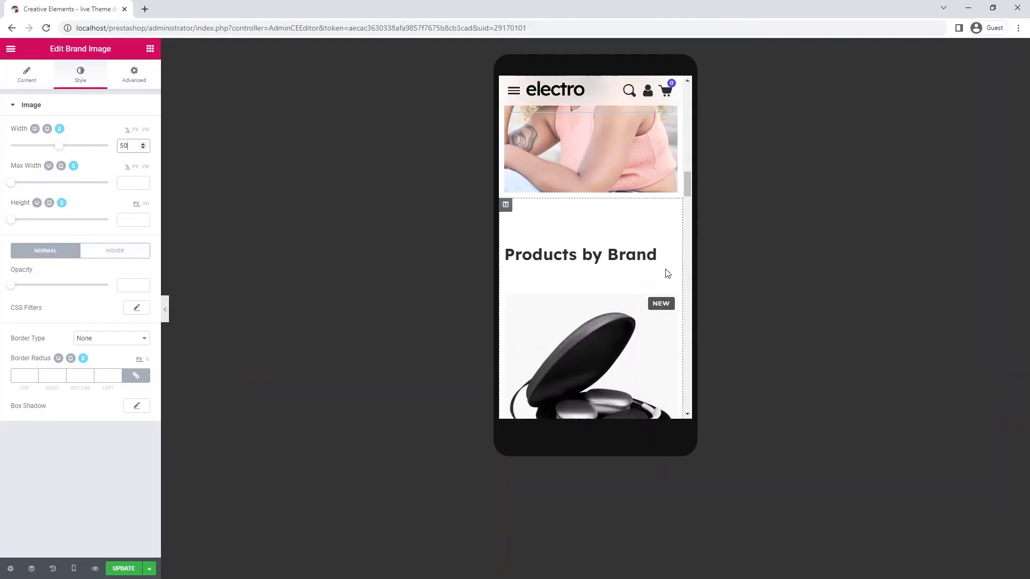
- Unlink the Products by Brand grid's margins and give it a 40 px top margin
click(592, 230)
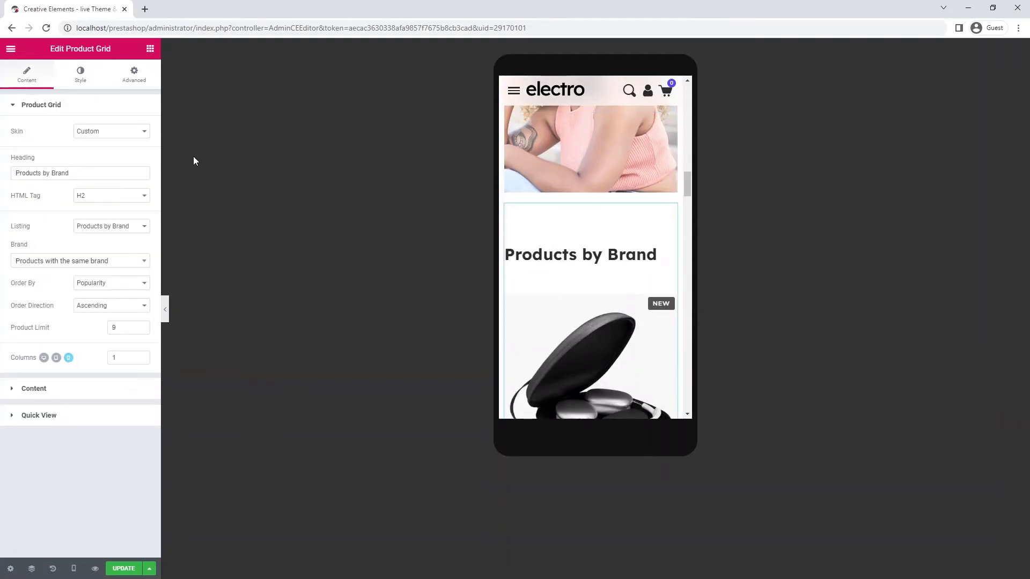
click(131, 74)
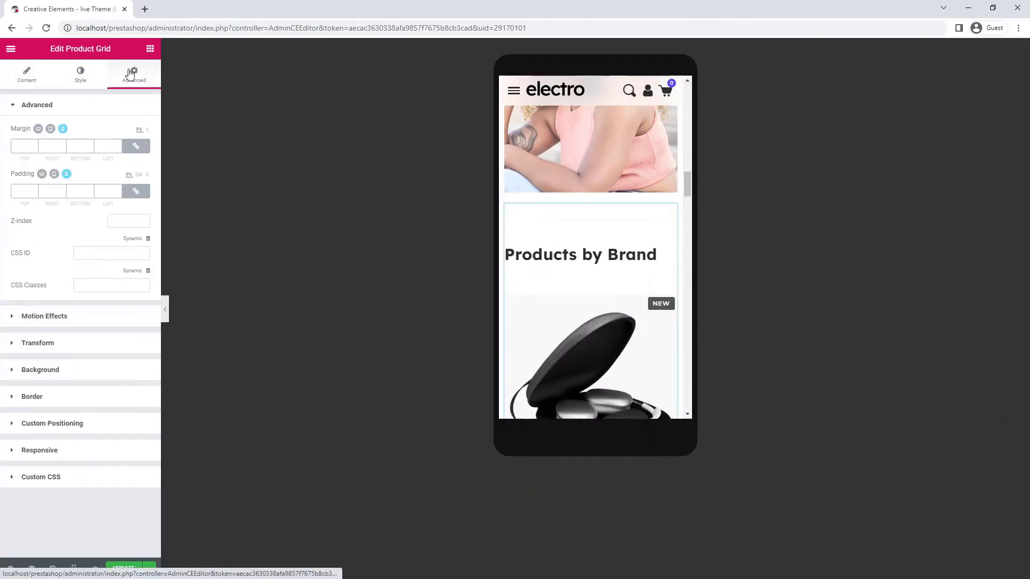
click(136, 146)
click(16, 146)
text(40)
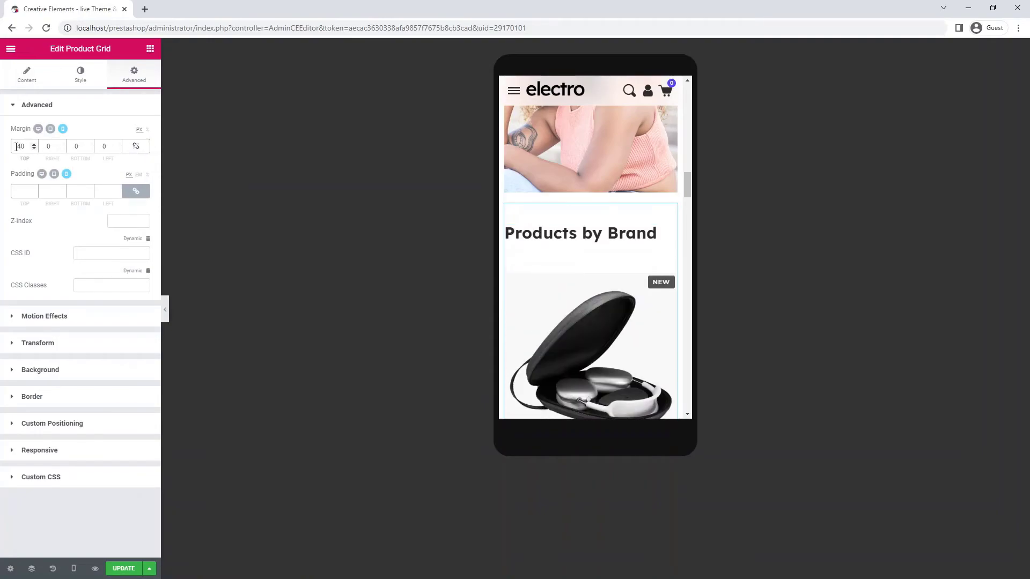
scroll(677, 281, down, 2)
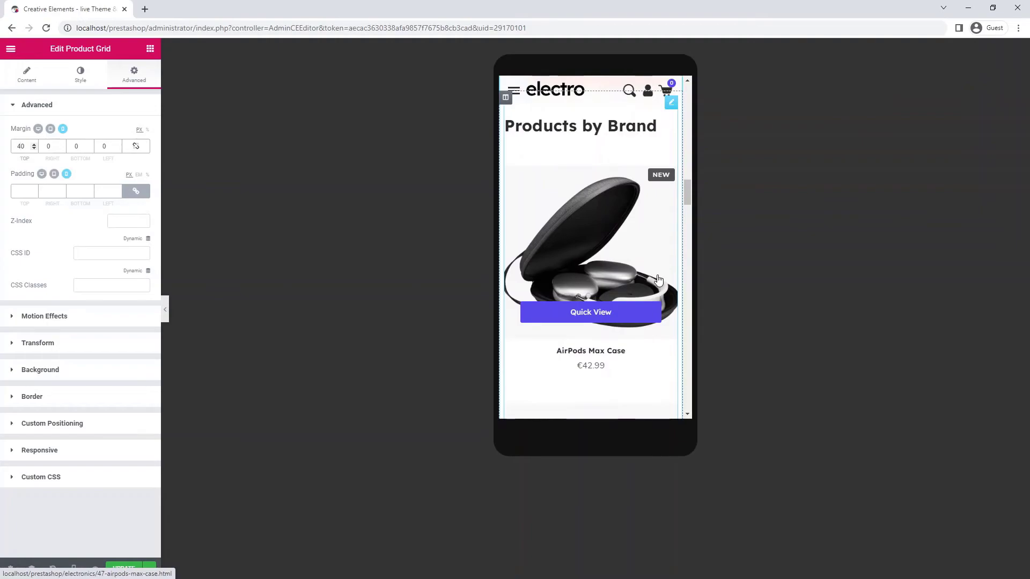
- Lay out the Products by Brand grid in 2 columns on mobile
click(28, 81)
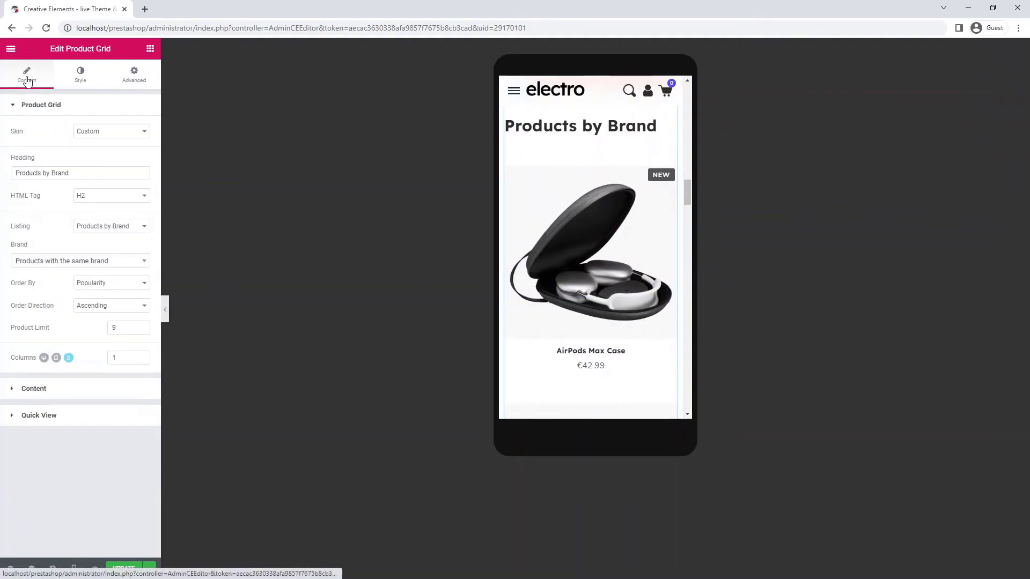
click(142, 356)
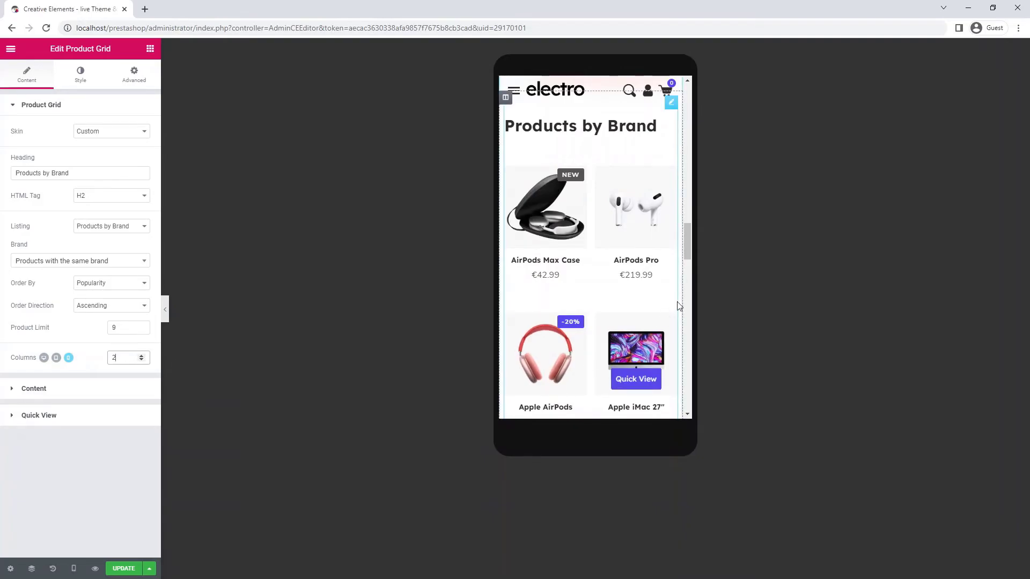
scroll(684, 298, down, 5)
scroll(691, 291, down, 7)
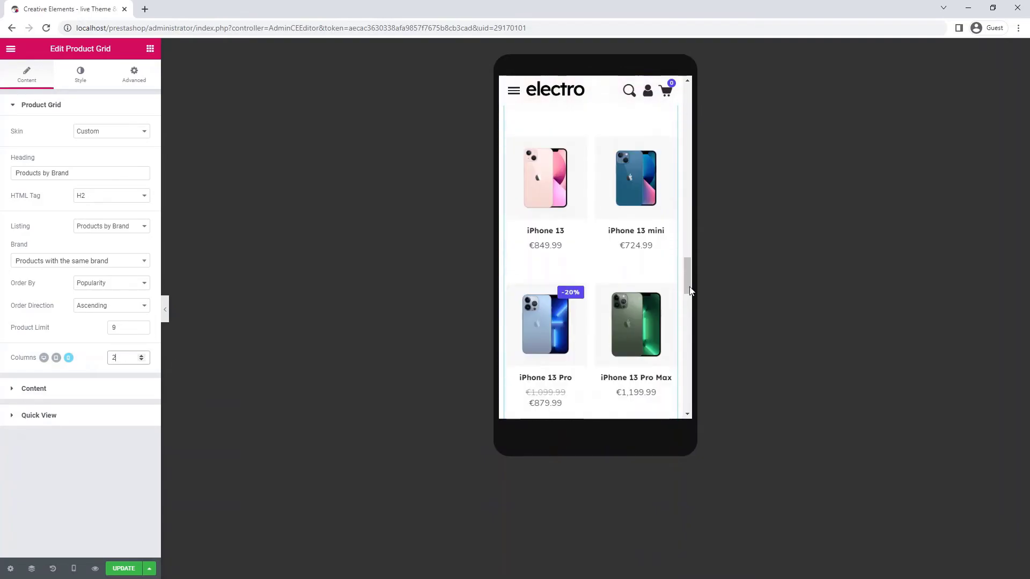
scroll(690, 291, down, 2)
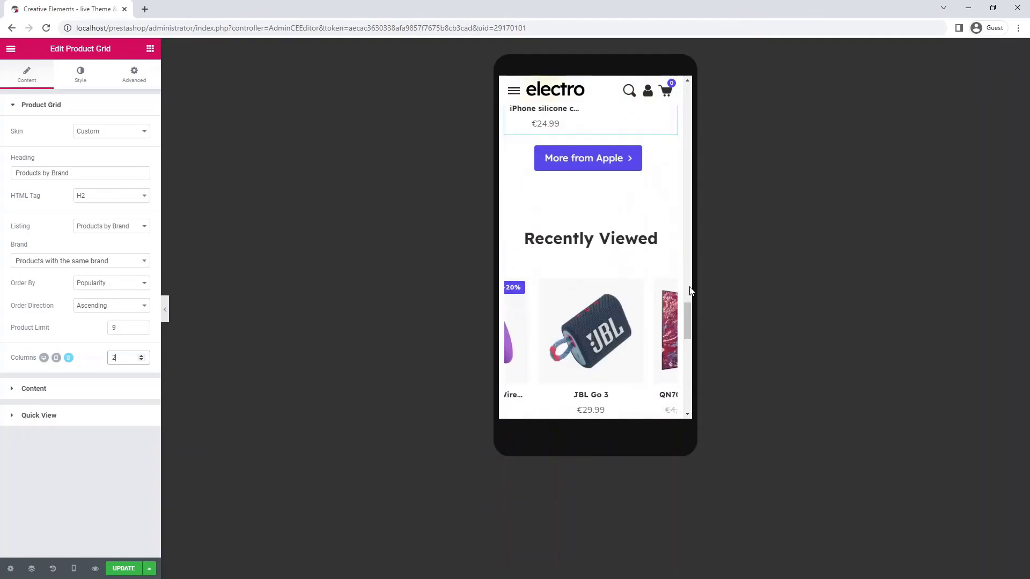
- Unlink the Recently Viewed carousel's margins and set its top margin to 40 px
click(593, 229)
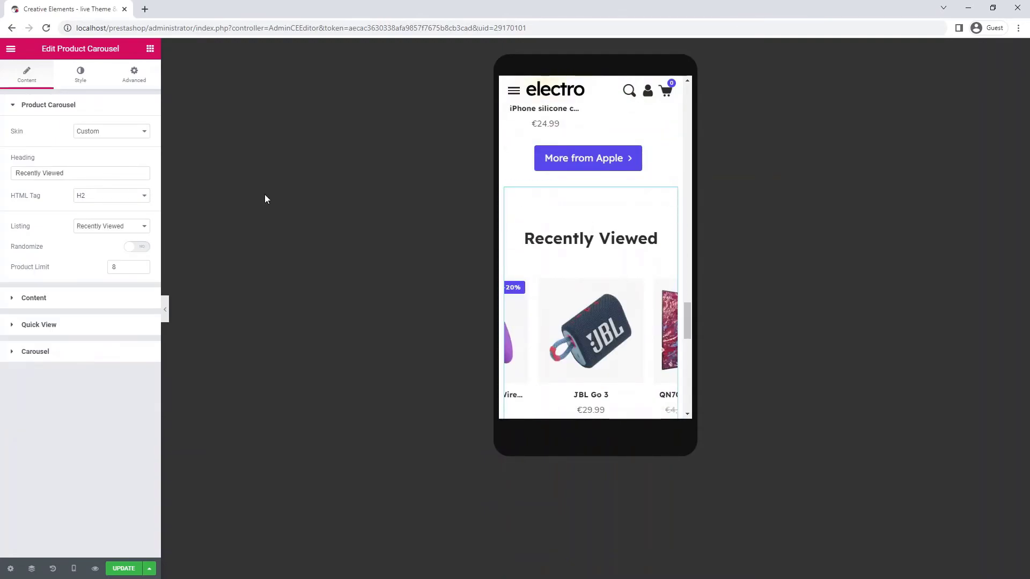
click(127, 82)
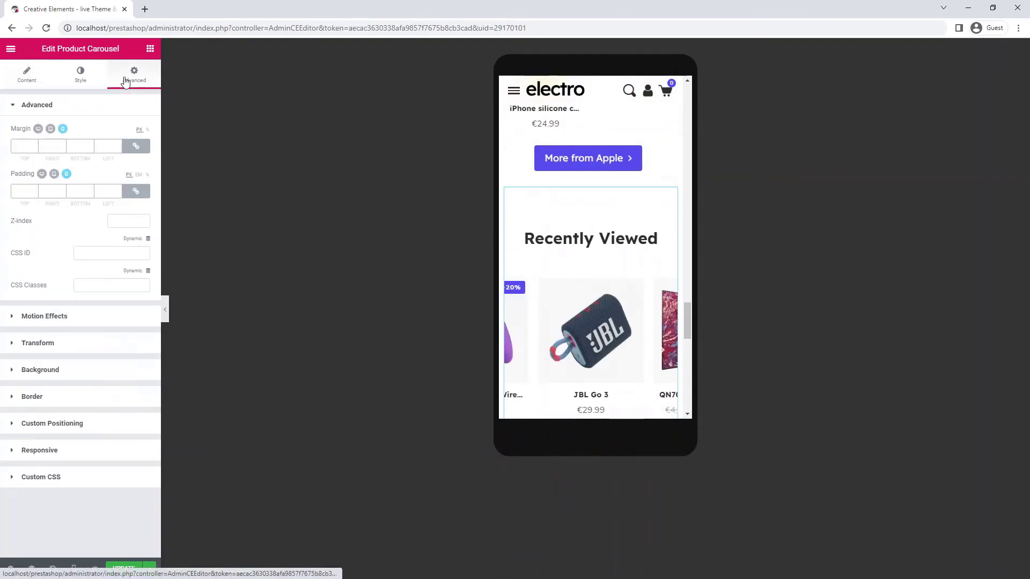
click(136, 148)
click(18, 147)
text(40)
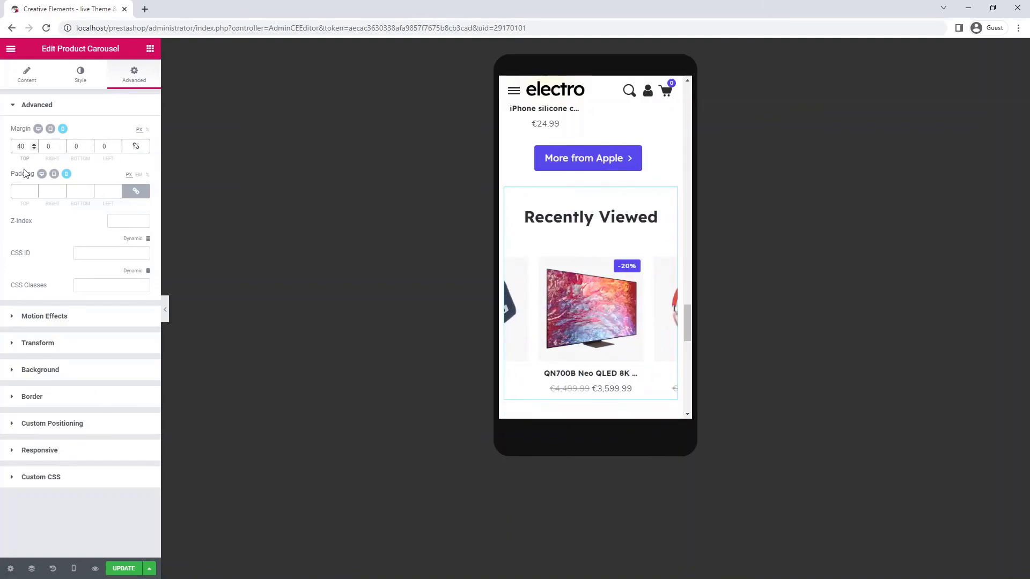
- Hide the editor panel and scroll through the mobile preview of the product template
click(166, 316)
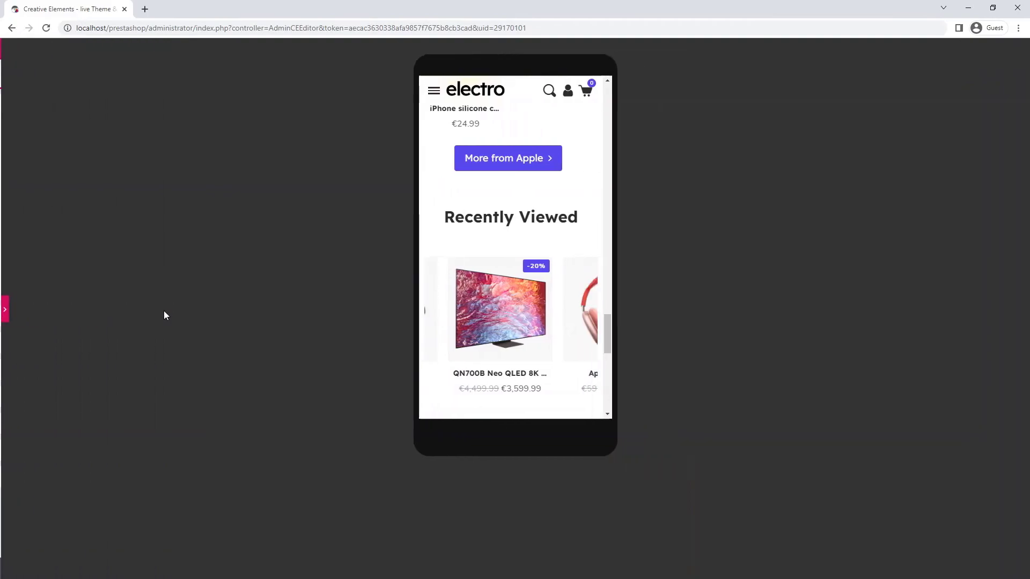
scroll(590, 379, down, 1)
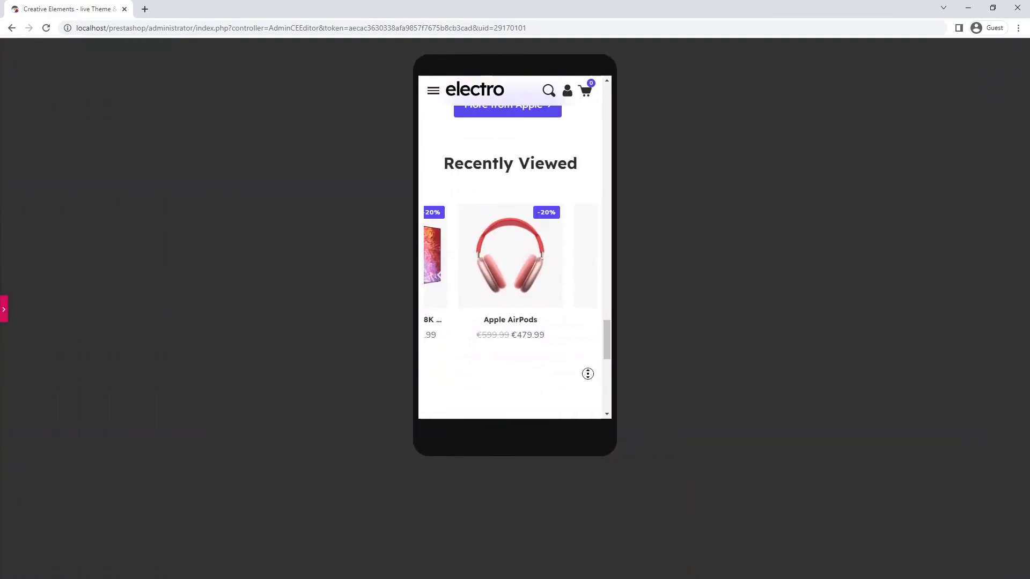
scroll(587, 357, up, 3)
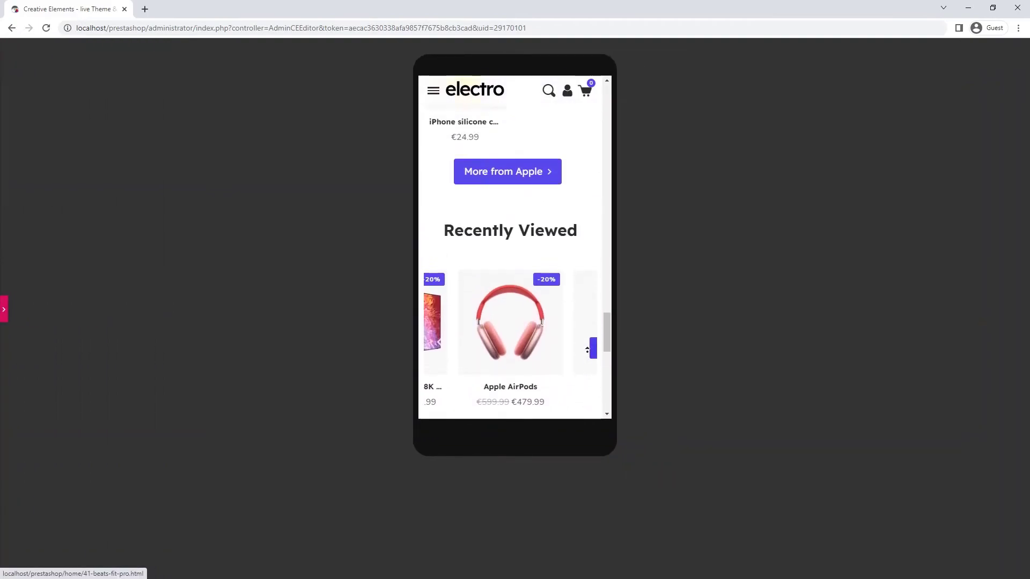
scroll(587, 350, up, 3)
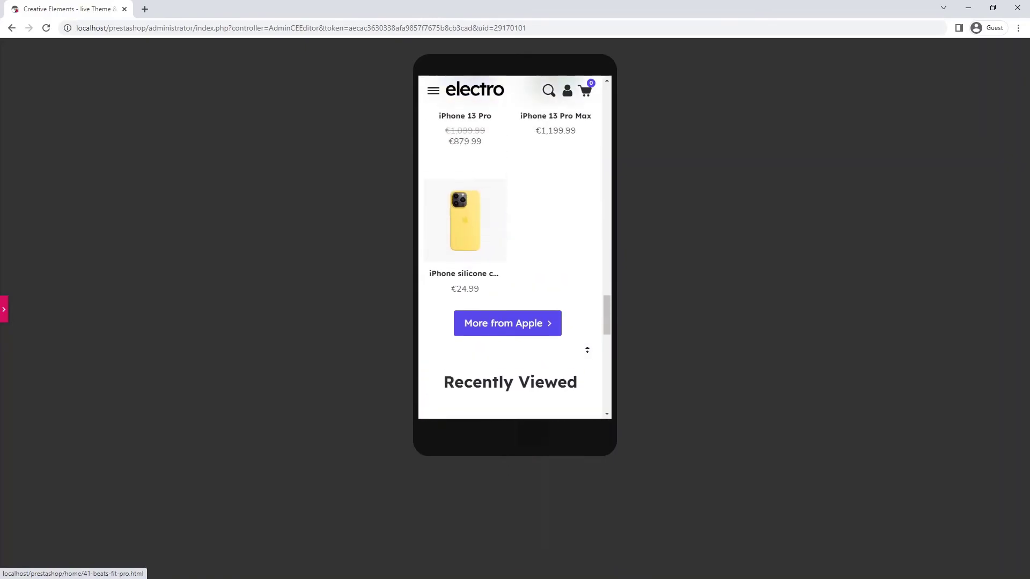
scroll(587, 349, up, 3)
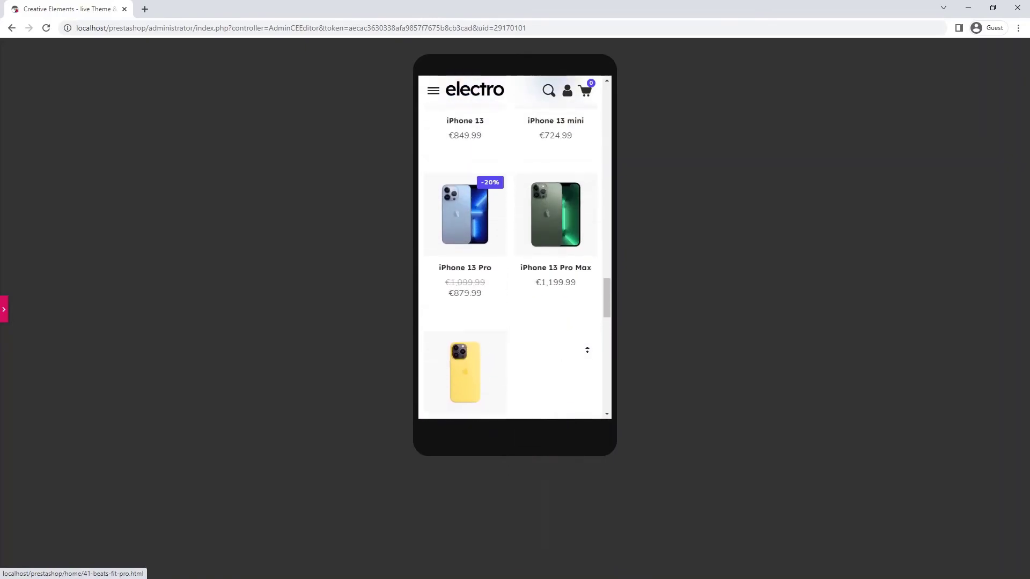
scroll(587, 350, up, 3)
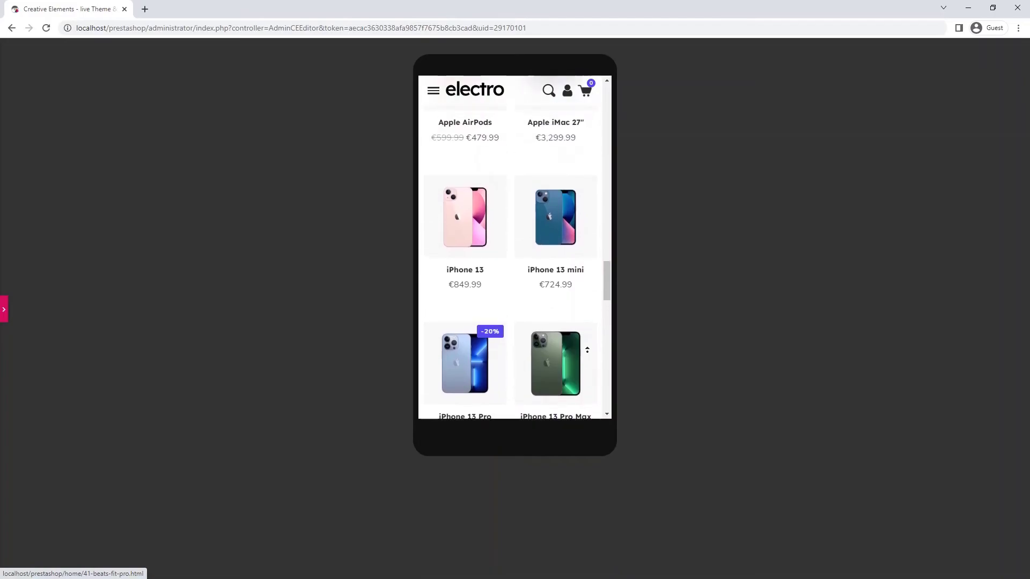
scroll(587, 350, up, 3)
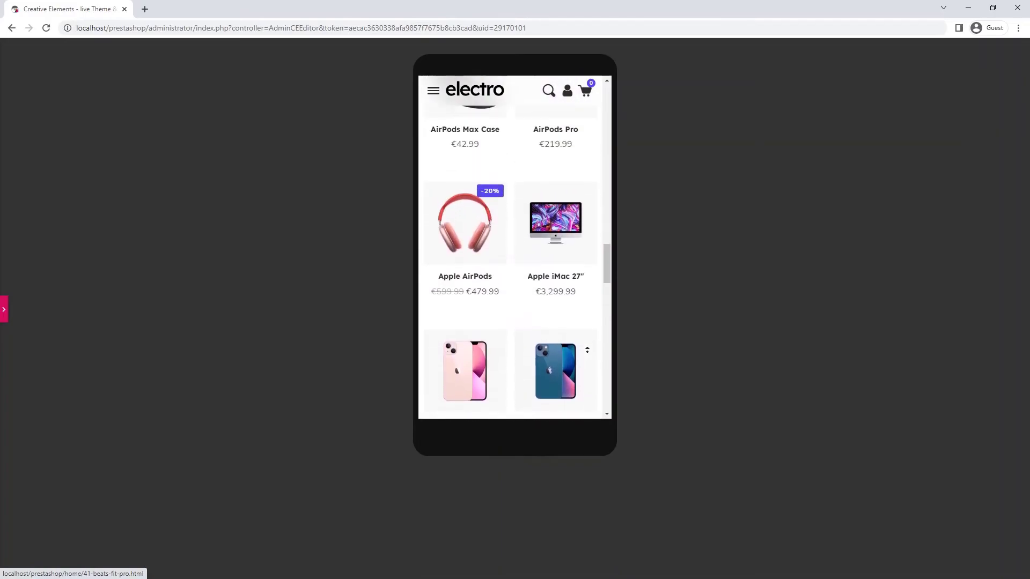
scroll(587, 350, up, 3)
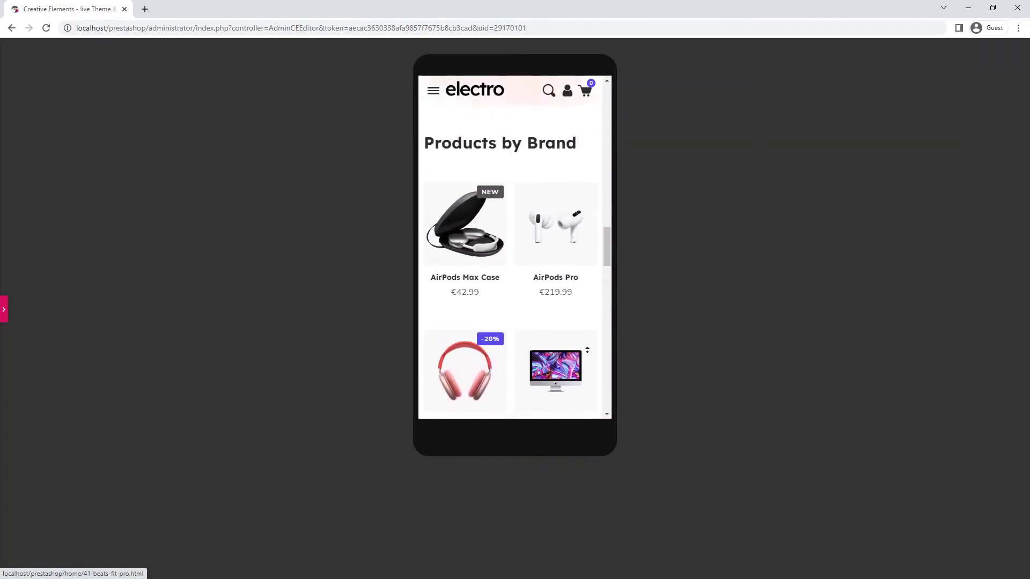
scroll(587, 349, up, 3)
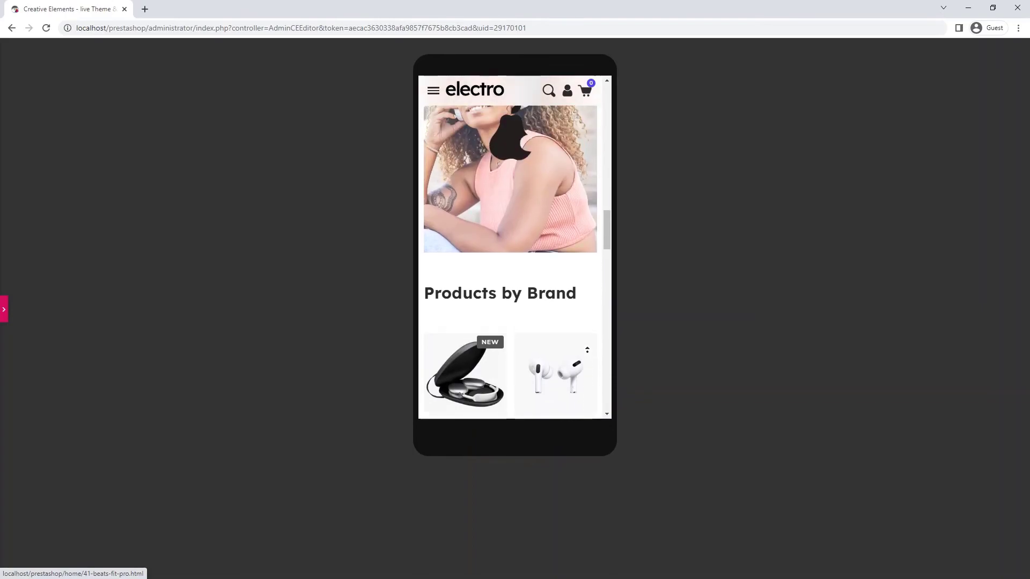
scroll(587, 349, up, 1)
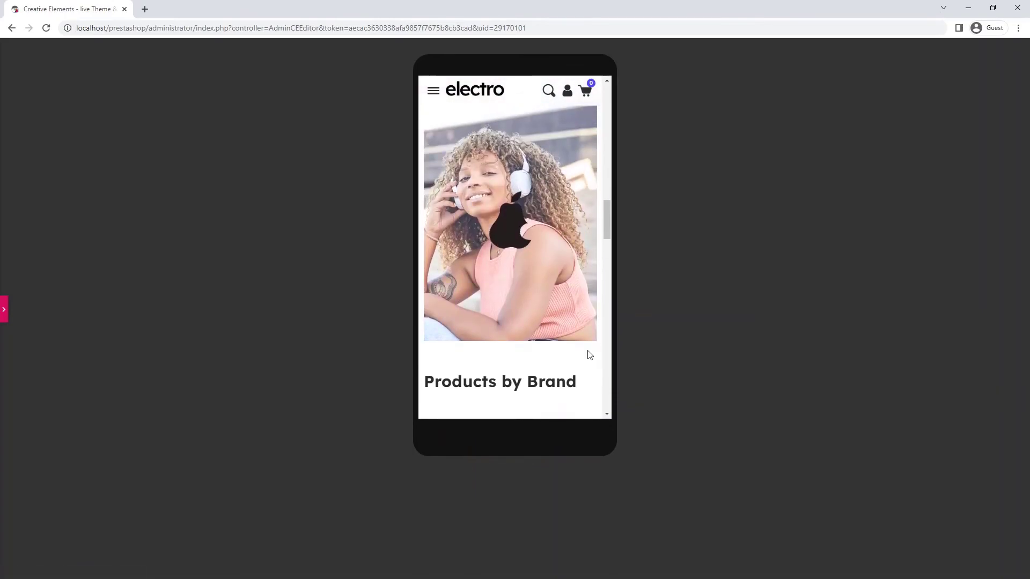
- Exit the editor to the back office and open the live shop in a new tab
click(4, 310)
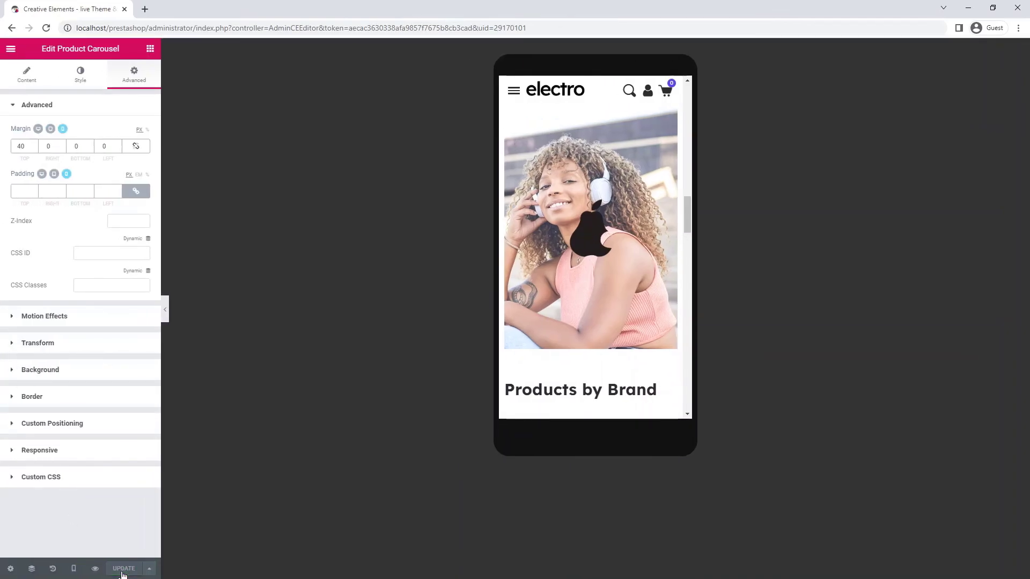
click(10, 51)
click(37, 333)
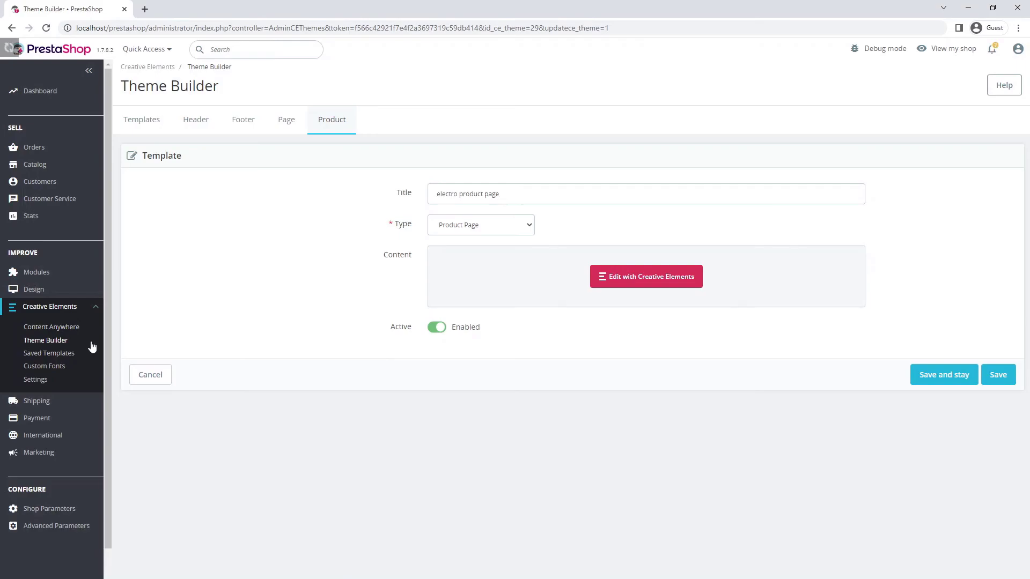
click(916, 51)
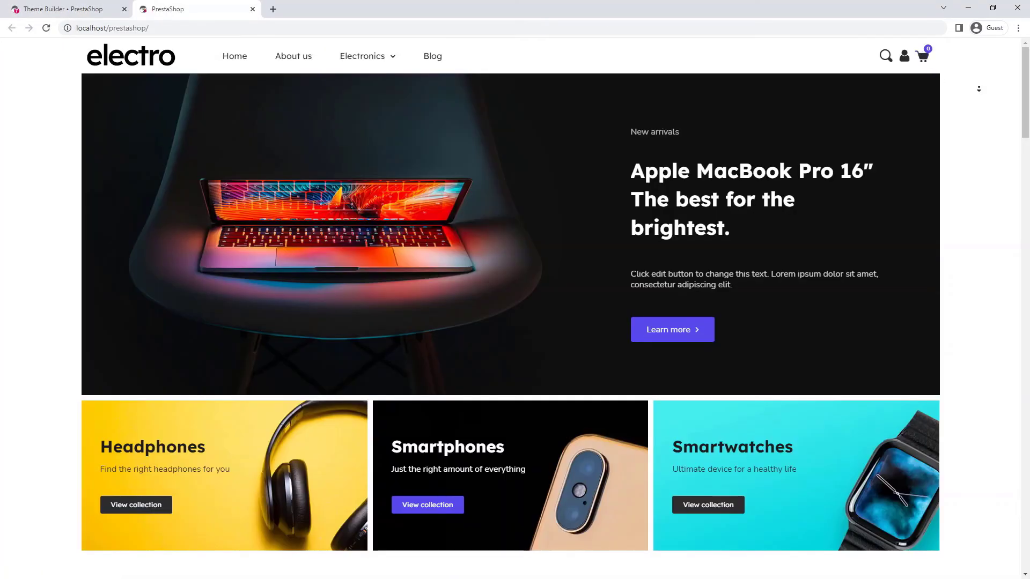
- Switch the homepage product tabs from Monthly deals to New arrivals
scroll(978, 89, down, 11)
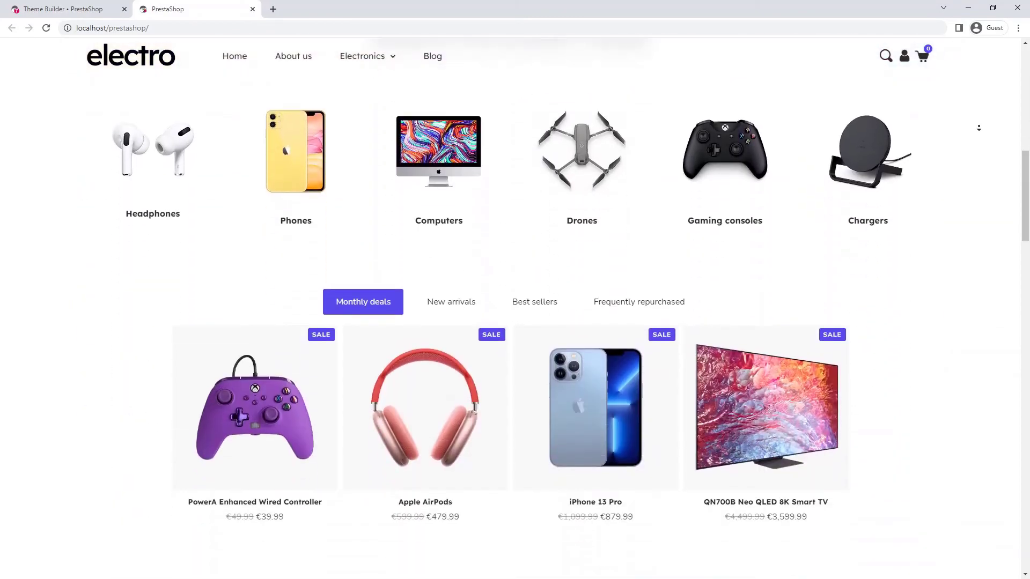
scroll(979, 129, down, 2)
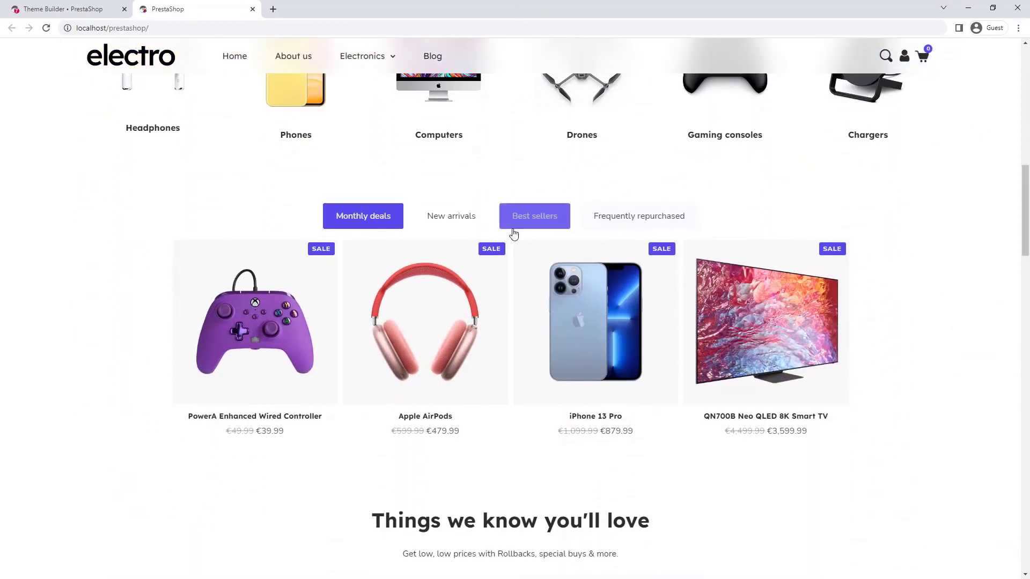
click(451, 226)
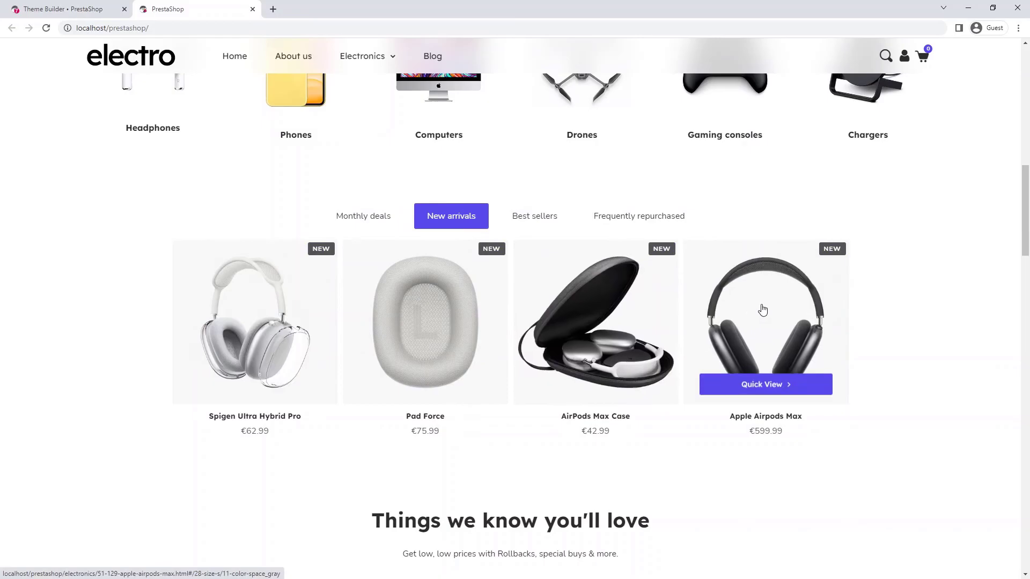
- Open the Apple Airpods Max page and scroll through Related products, Products by Brand and Recently Viewed
click(765, 321)
middle_click(920, 98)
scroll(924, 123, down, 3)
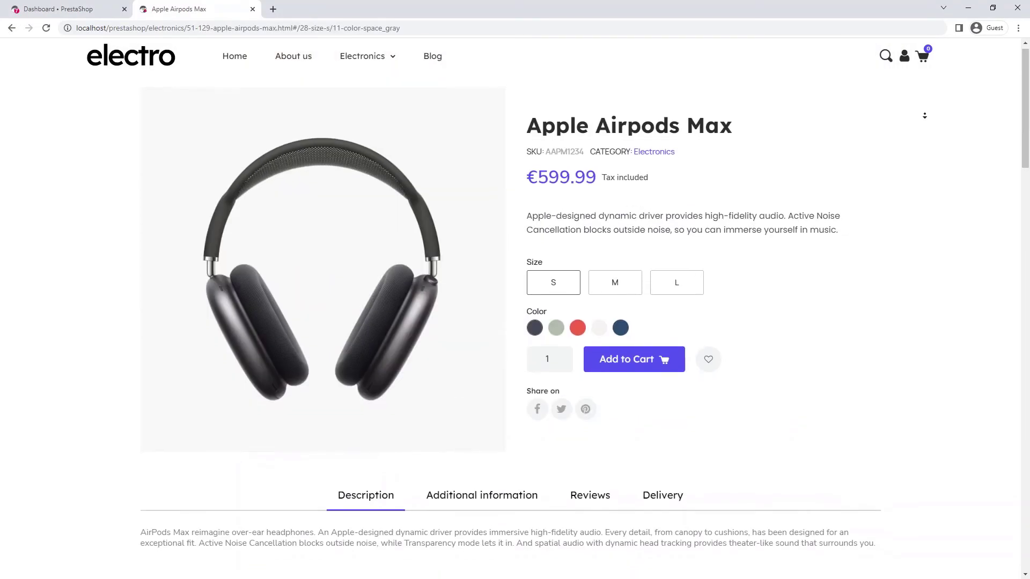
scroll(924, 122, down, 4)
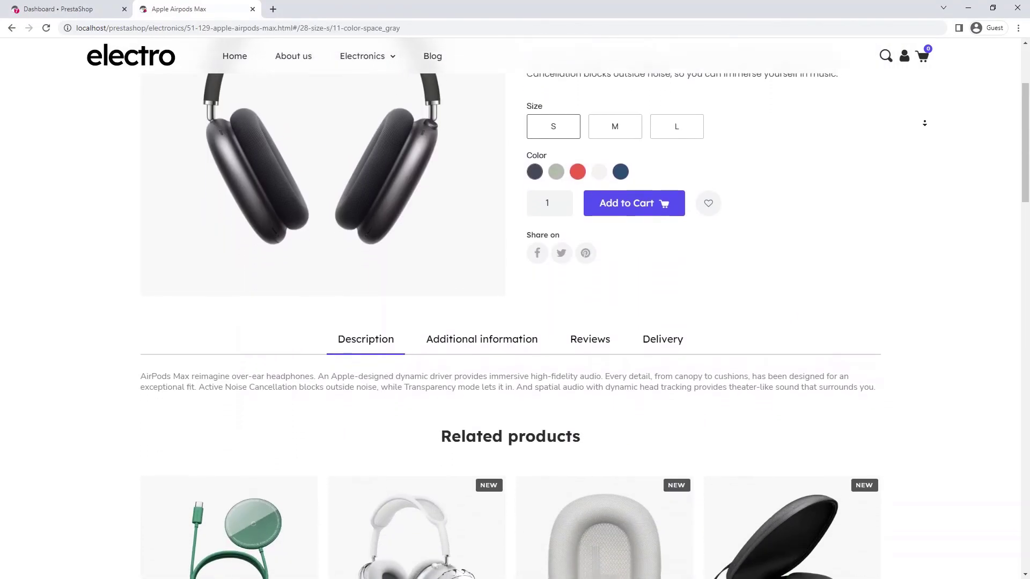
scroll(923, 123, down, 4)
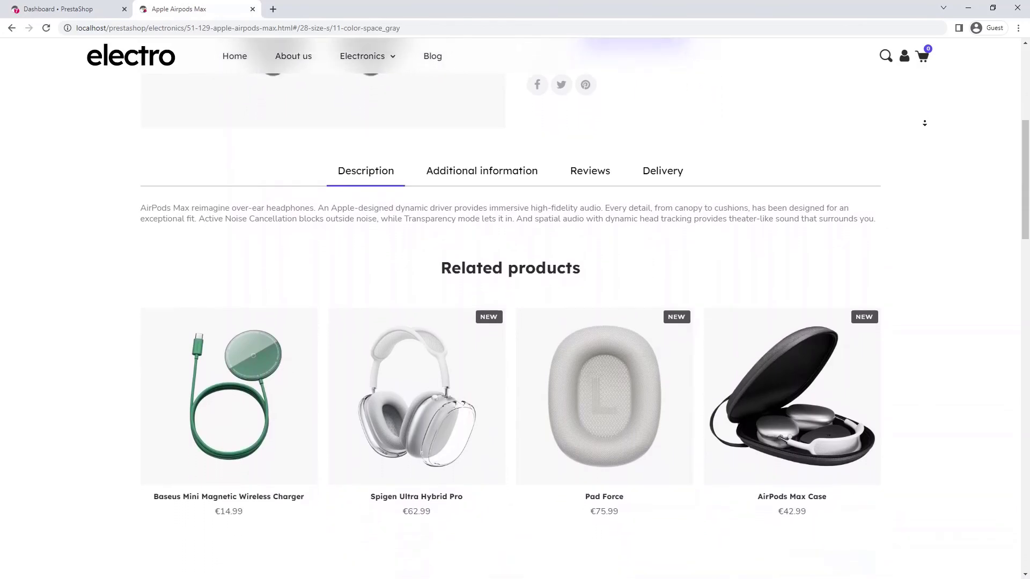
scroll(924, 122, down, 4)
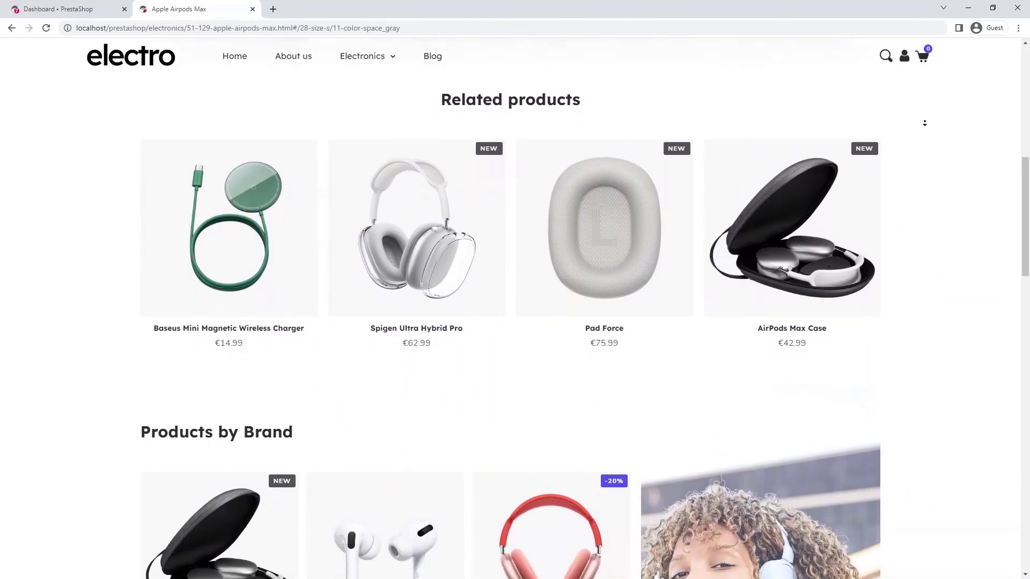
scroll(924, 123, down, 4)
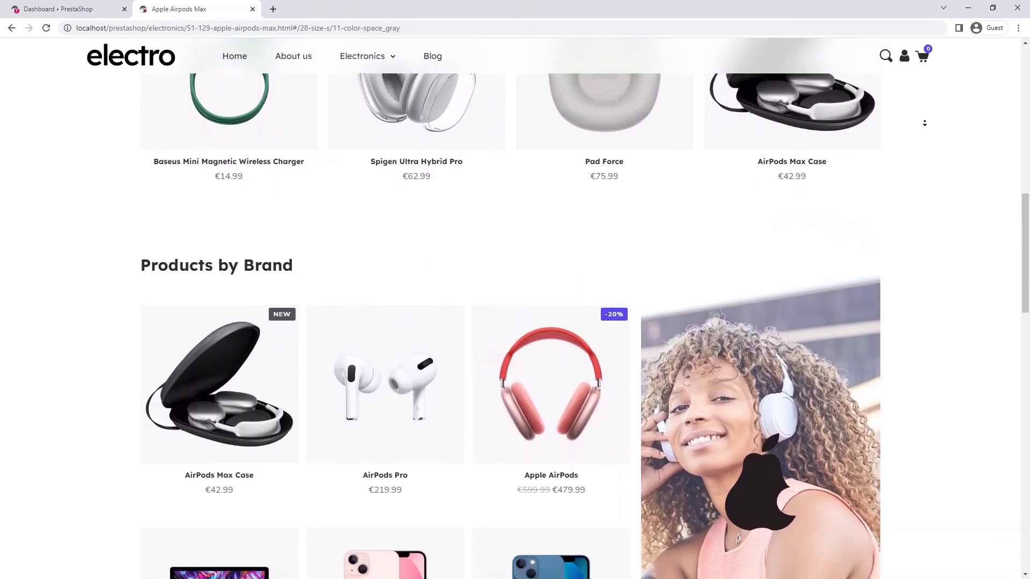
scroll(923, 122, down, 4)
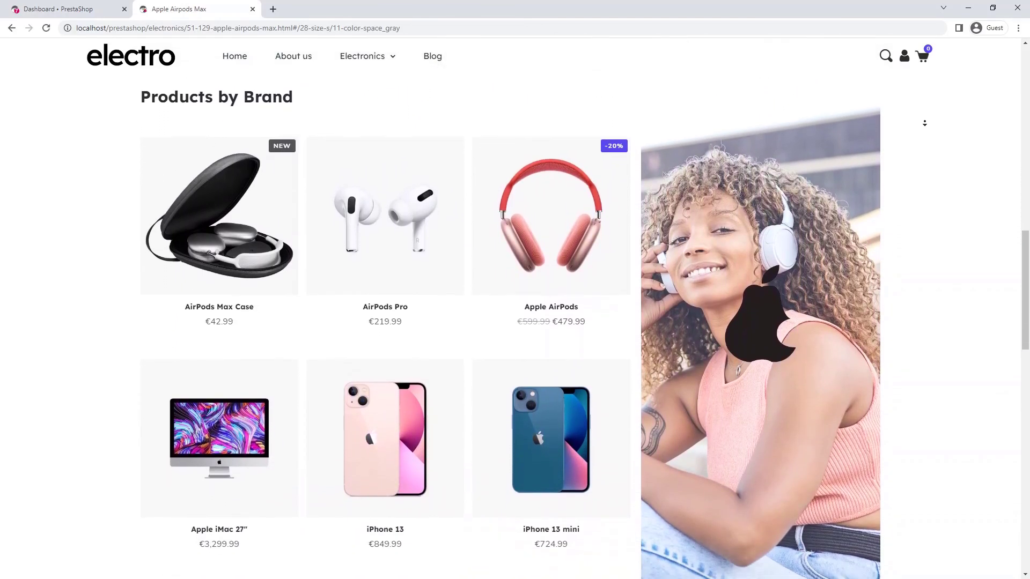
scroll(924, 122, down, 4)
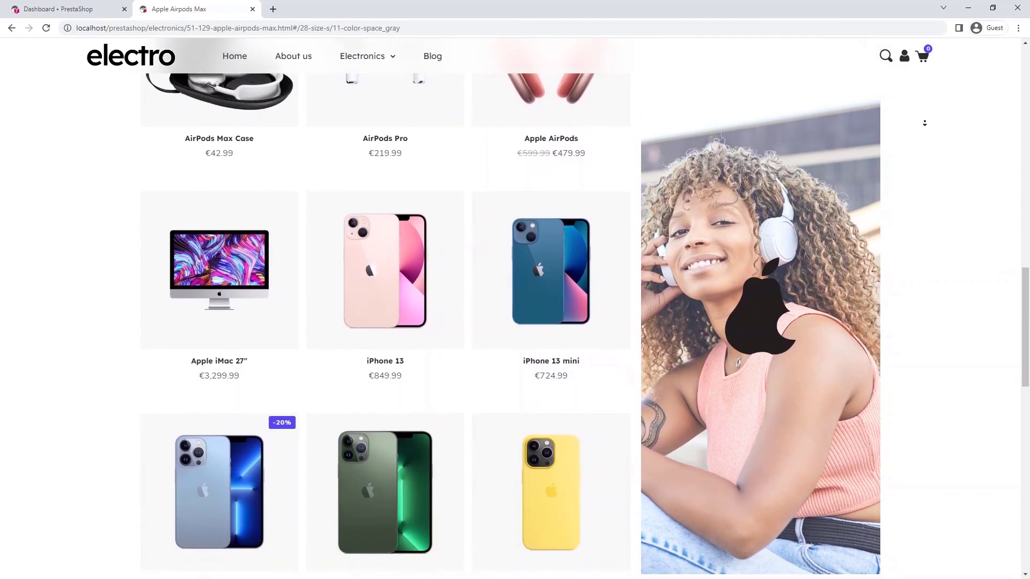
scroll(925, 126, down, 4)
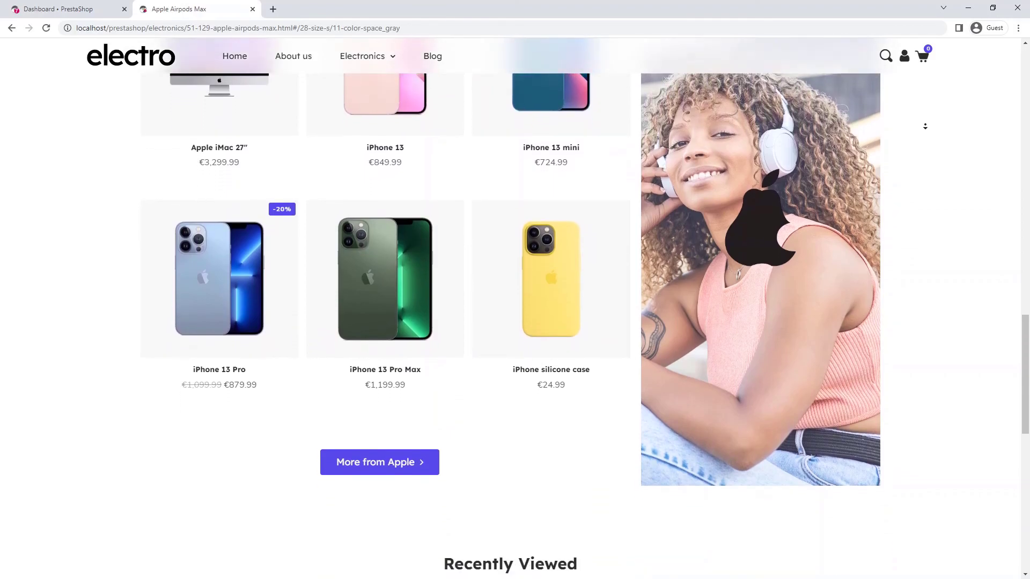
scroll(925, 126, down, 4)
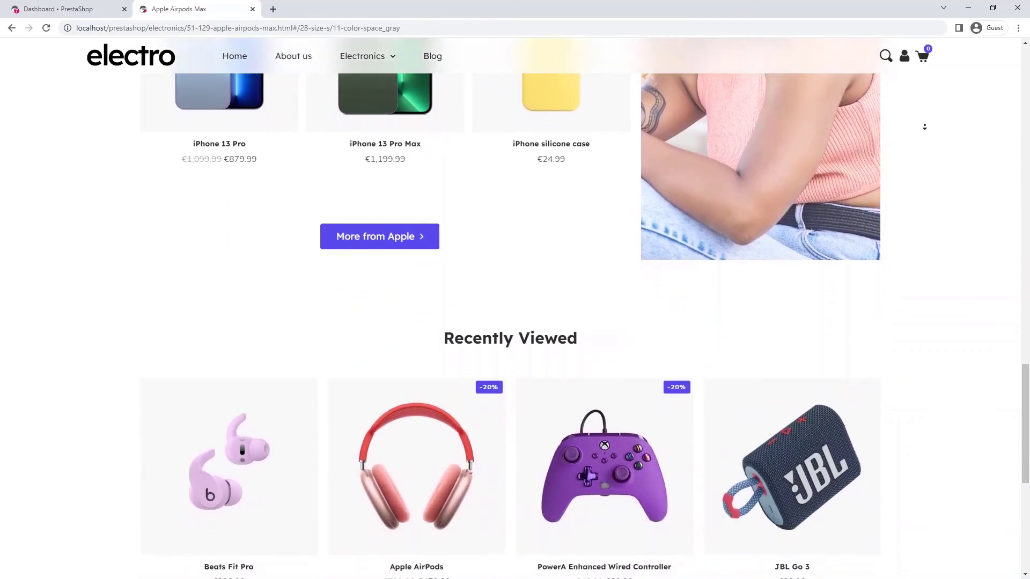
scroll(925, 127, down, 1)
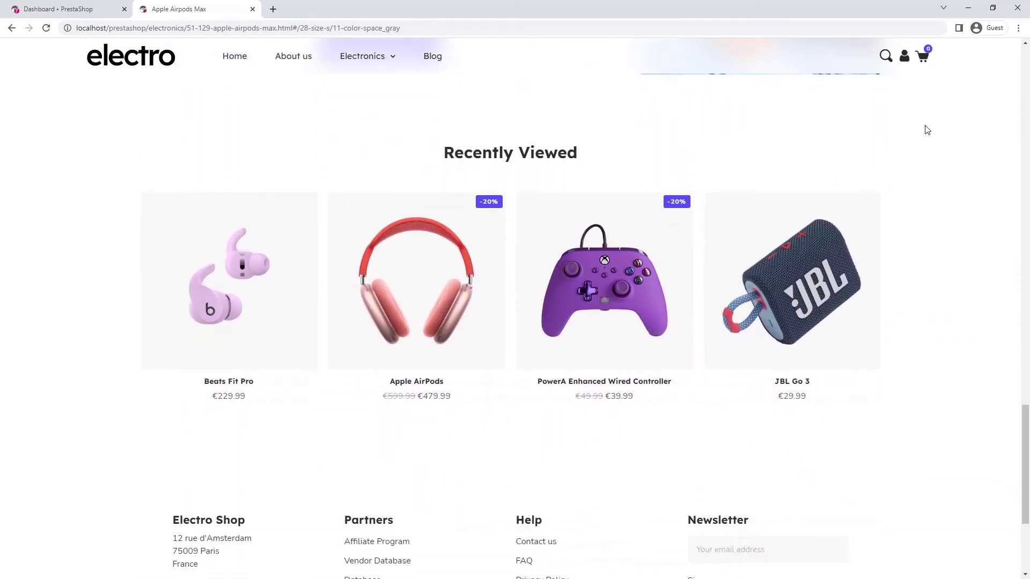